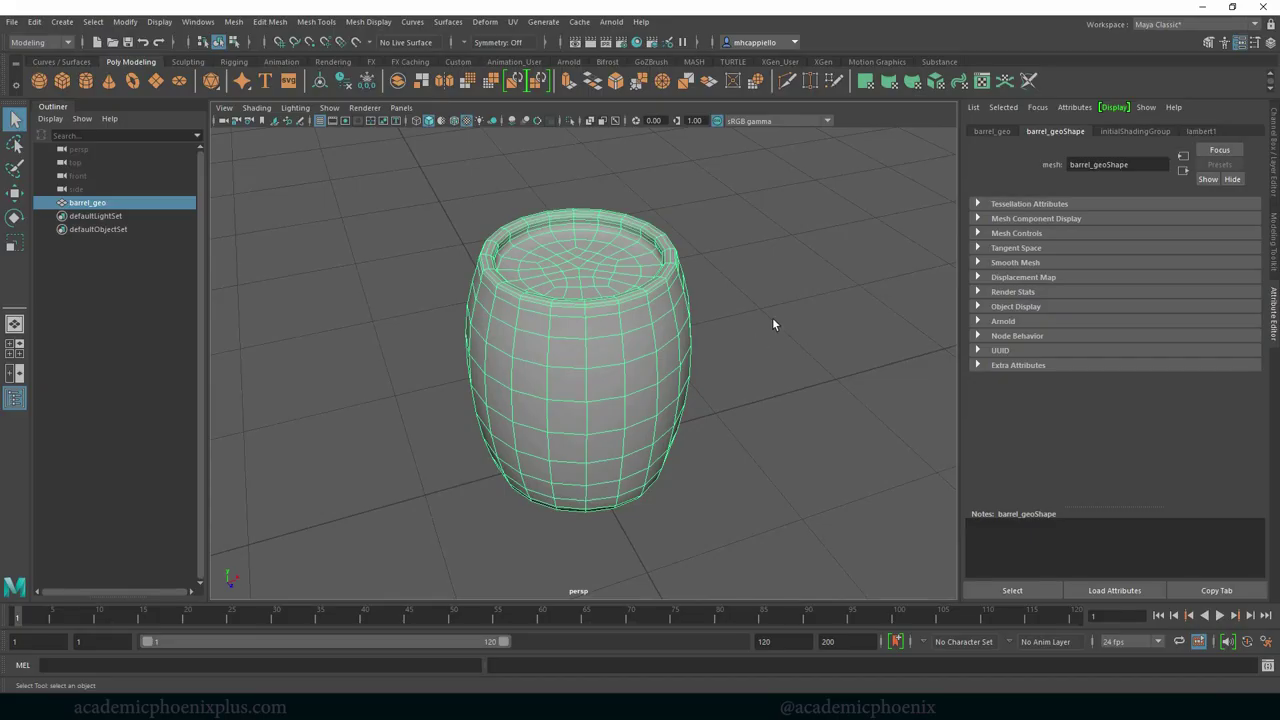
Open the export options for the selected barrel_geo and set the file type to OBJexport
left_click_drag(783, 227, 718, 313, "alt")
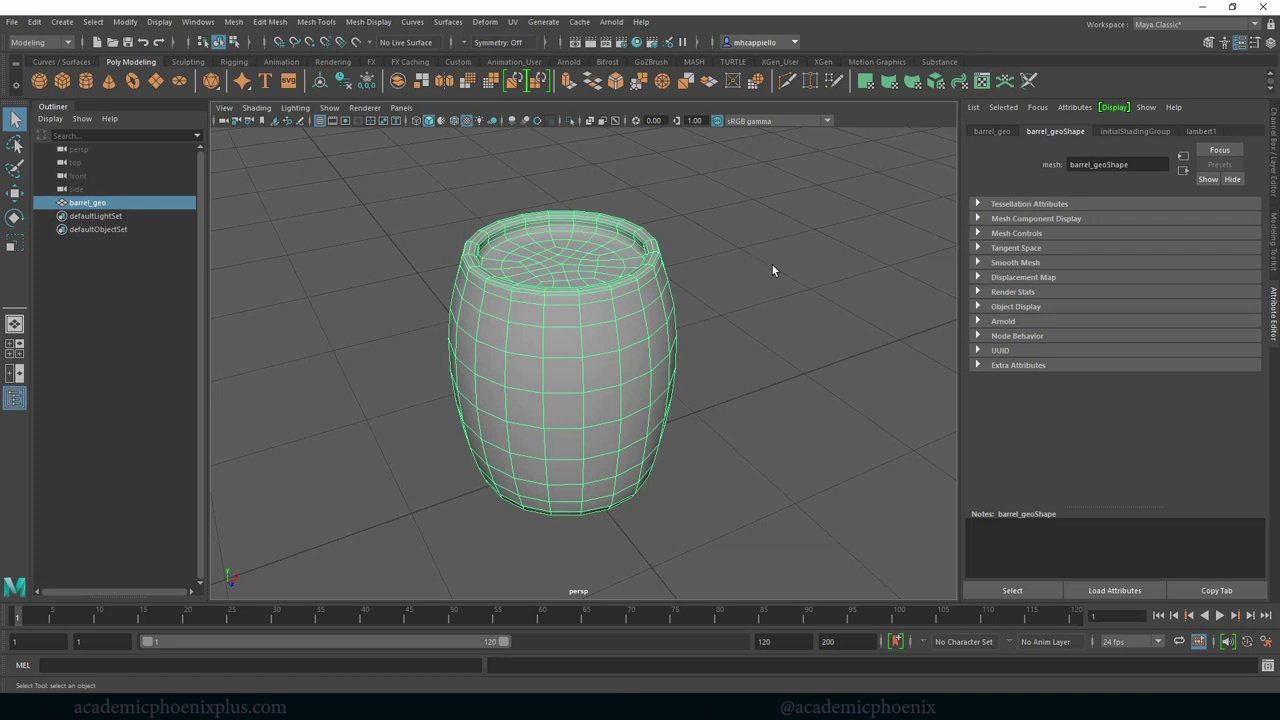
left_click_drag(783, 254, 724, 305, "alt")
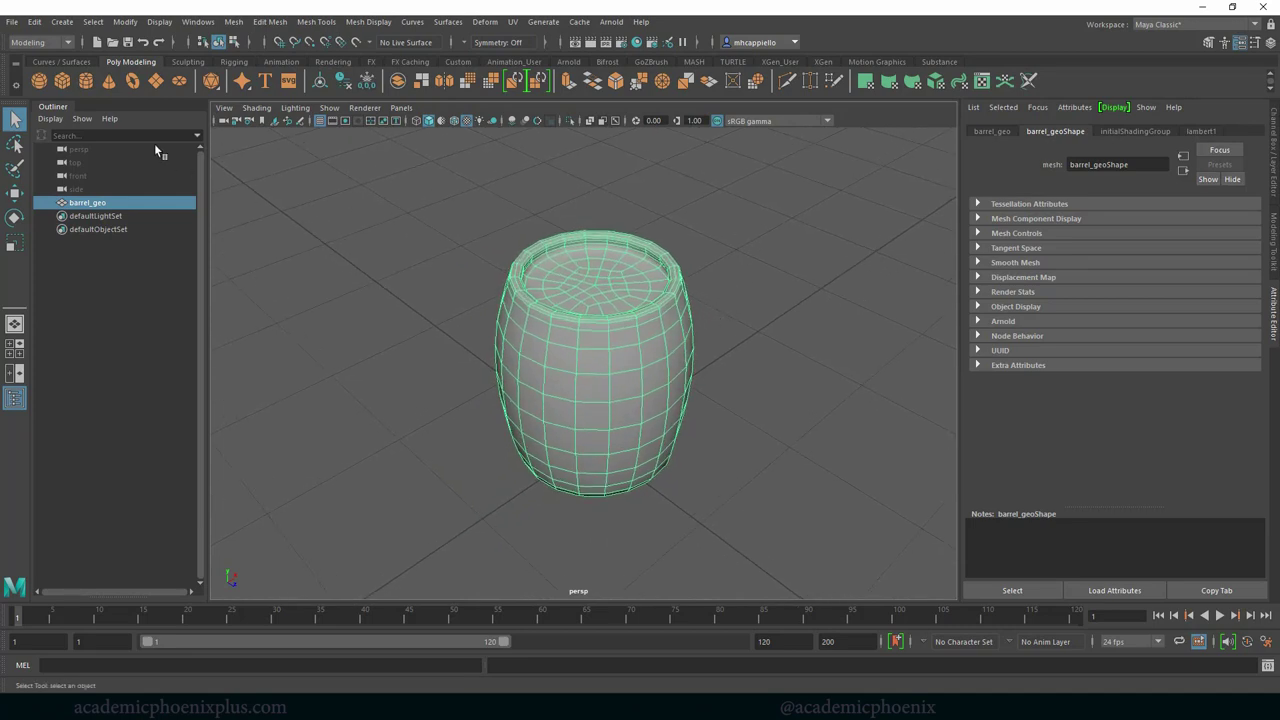
left_click(13, 22)
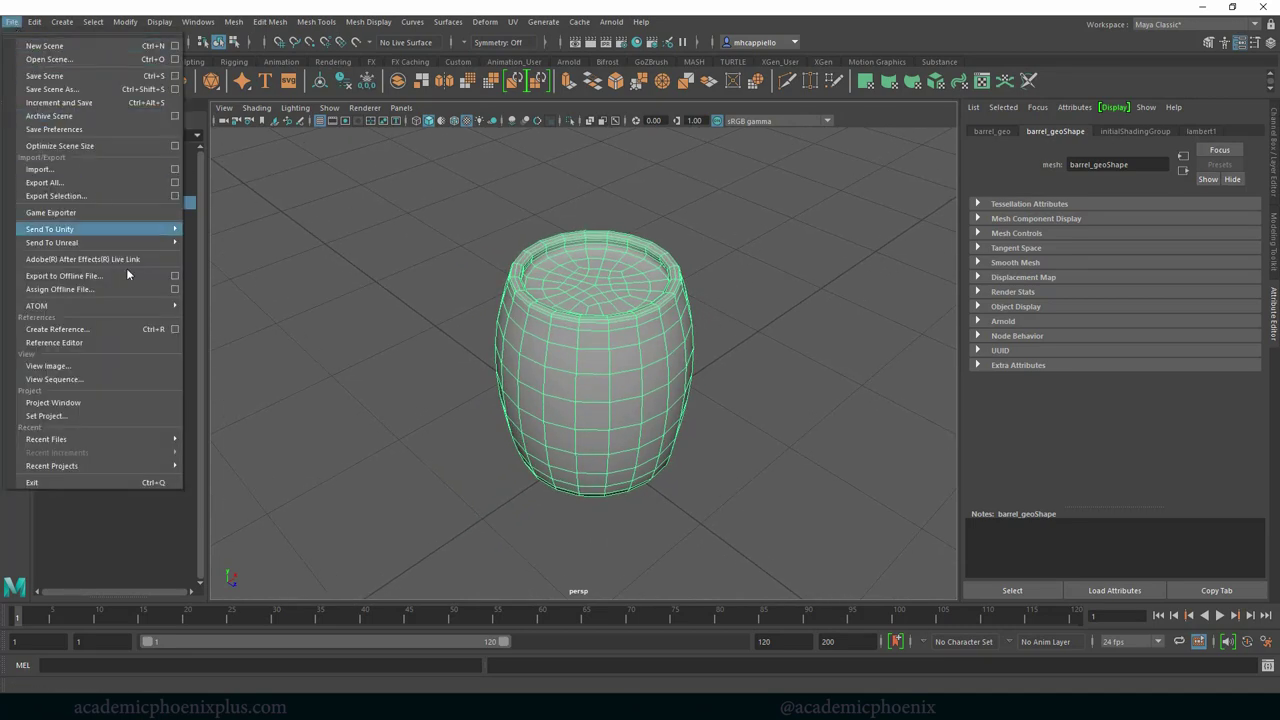
left_click(175, 196)
left_click(595, 300)
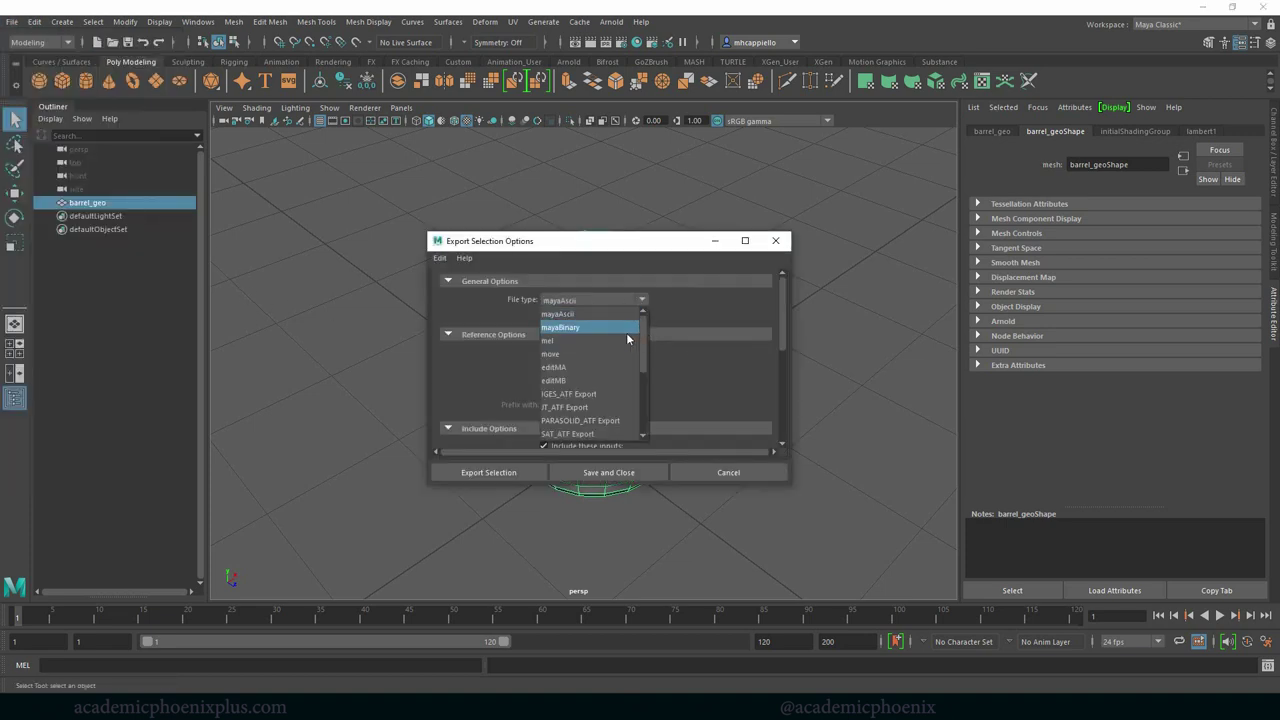
left_click(590, 313)
left_click(464, 258)
mouse_move(440, 260)
left_click(454, 284)
left_click(612, 301)
scroll(645, 355, "down", 2)
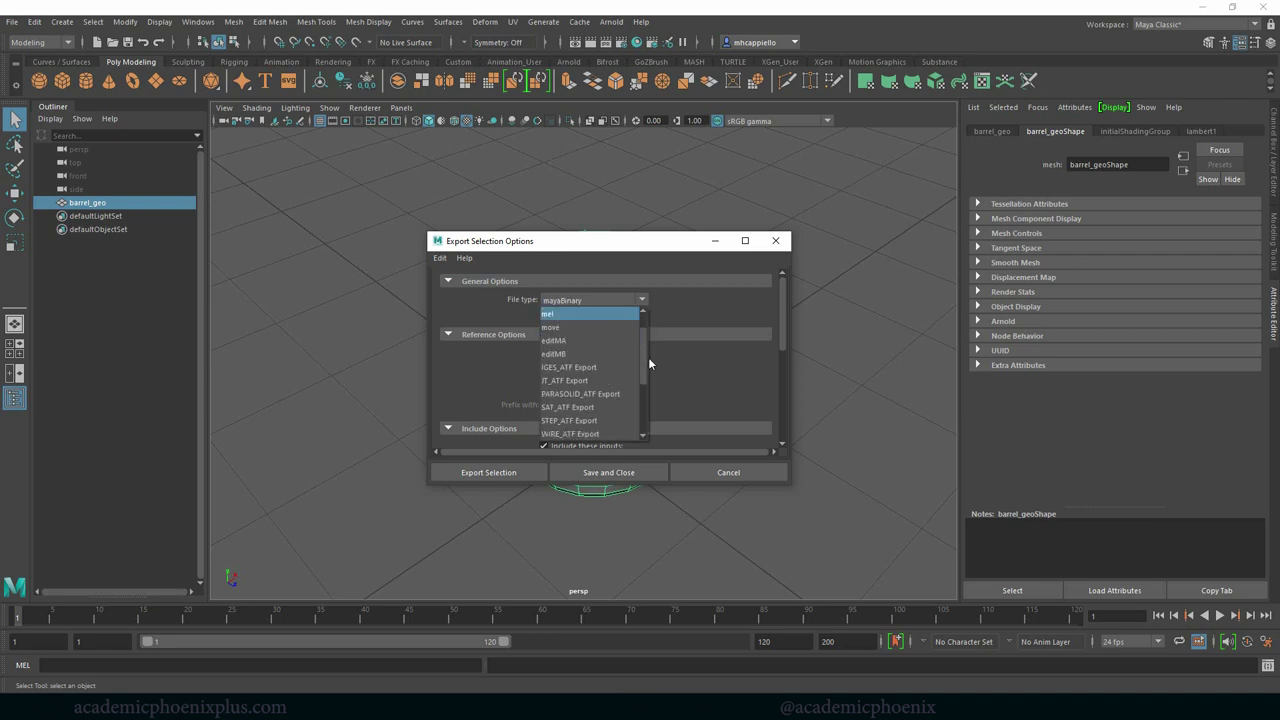
scroll(645, 362, "down", 8)
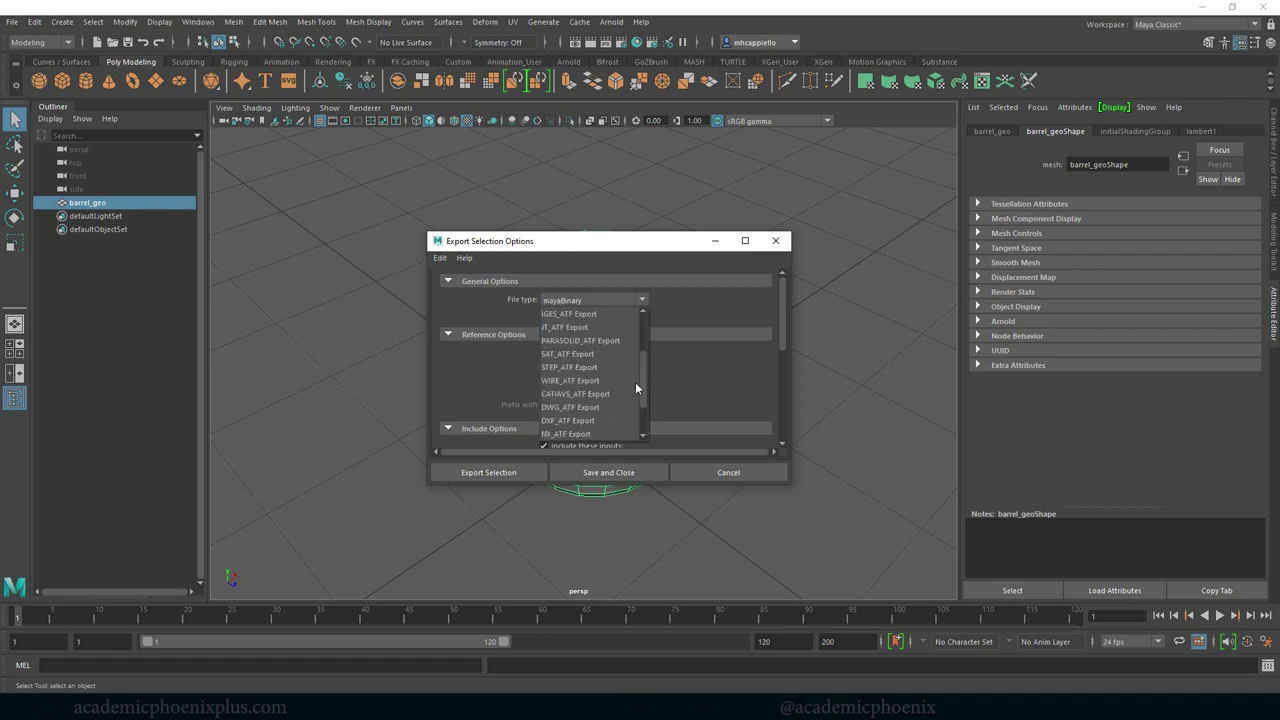
left_click(588, 396)
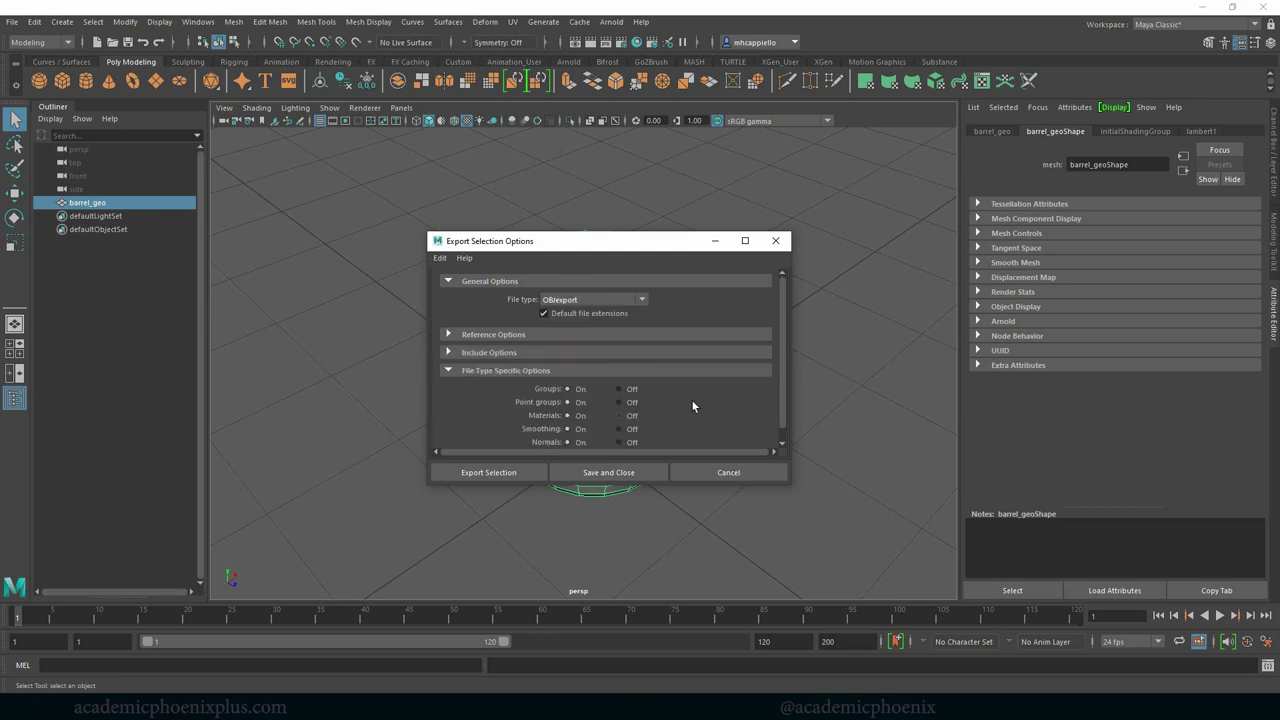
Export the selected barrel to Barrel\scenes as barrel_obj.obj, replacing the existing file
left_click(468, 473)
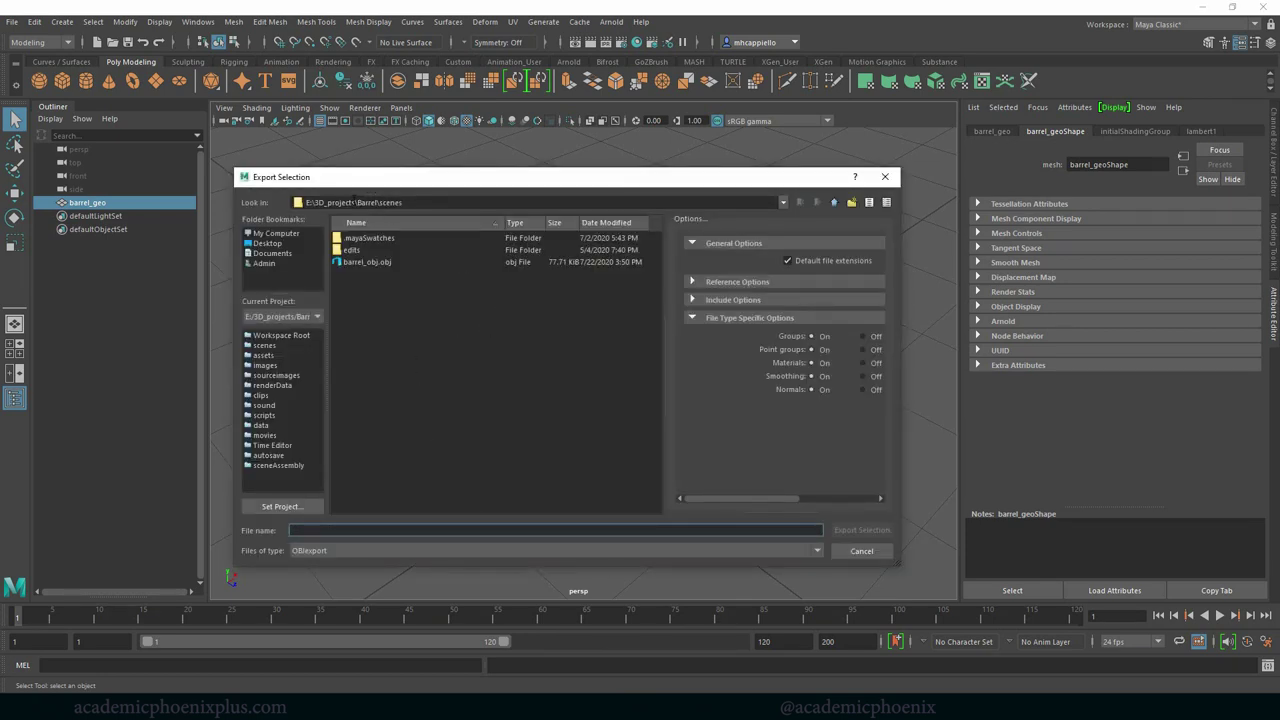
left_click_drag(357, 202, 404, 202)
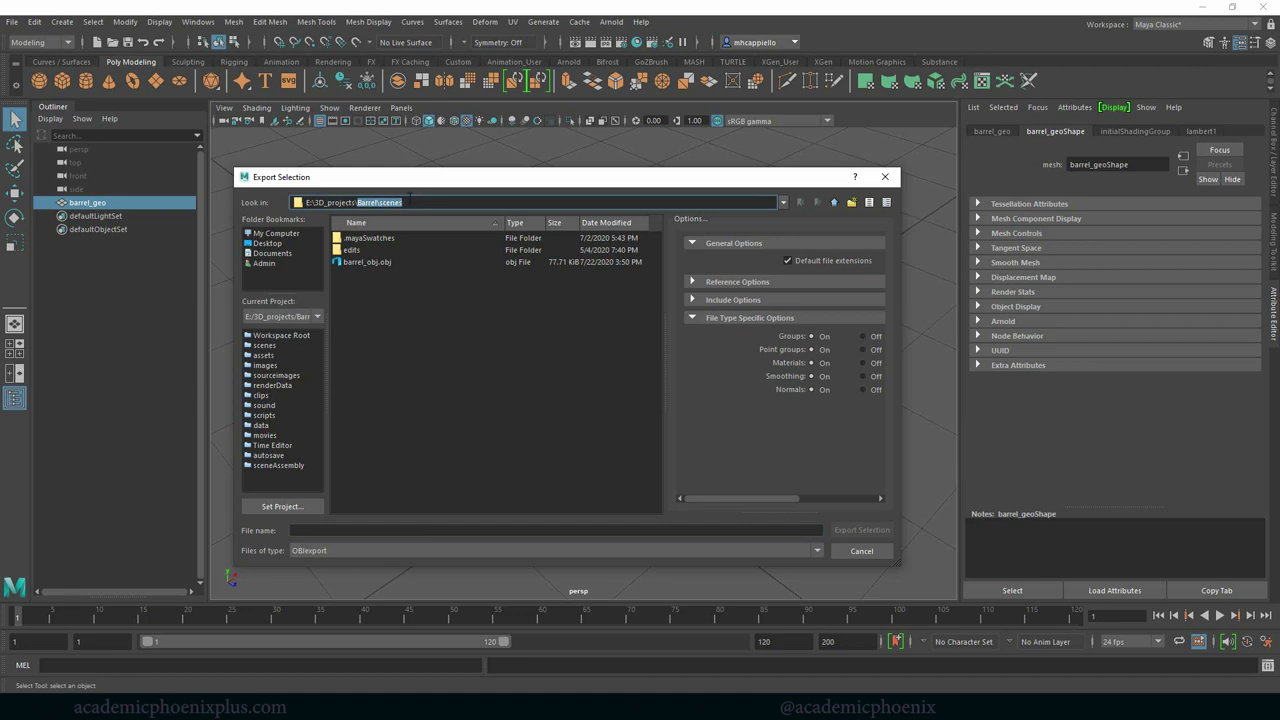
left_click(414, 200)
left_click_drag(380, 202, 408, 203)
left_click(429, 204)
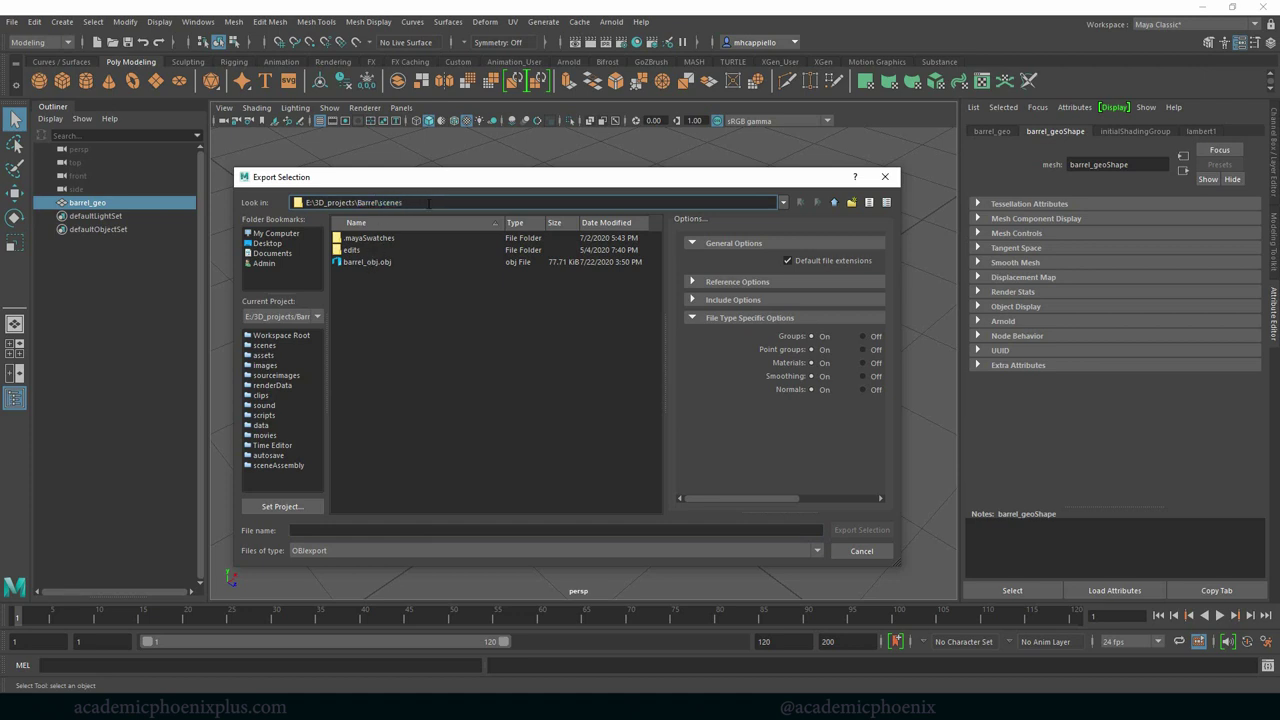
left_click(354, 263)
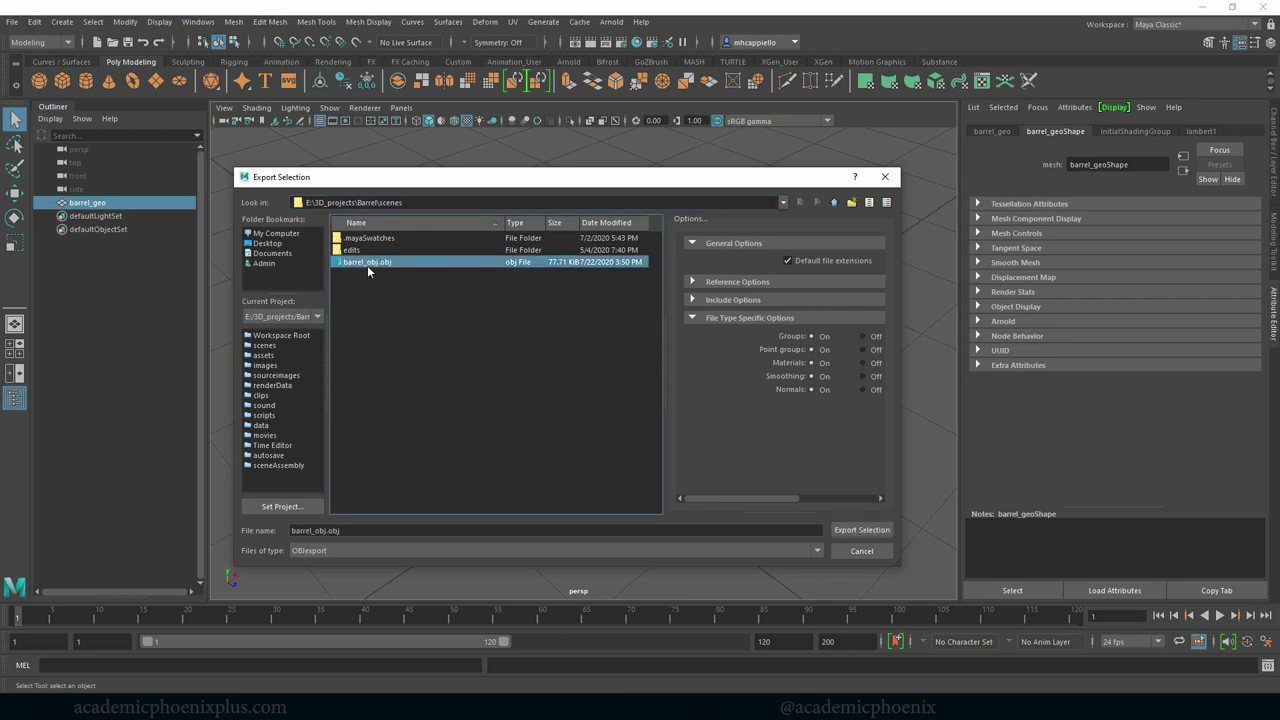
left_click(848, 530)
left_click(537, 391)
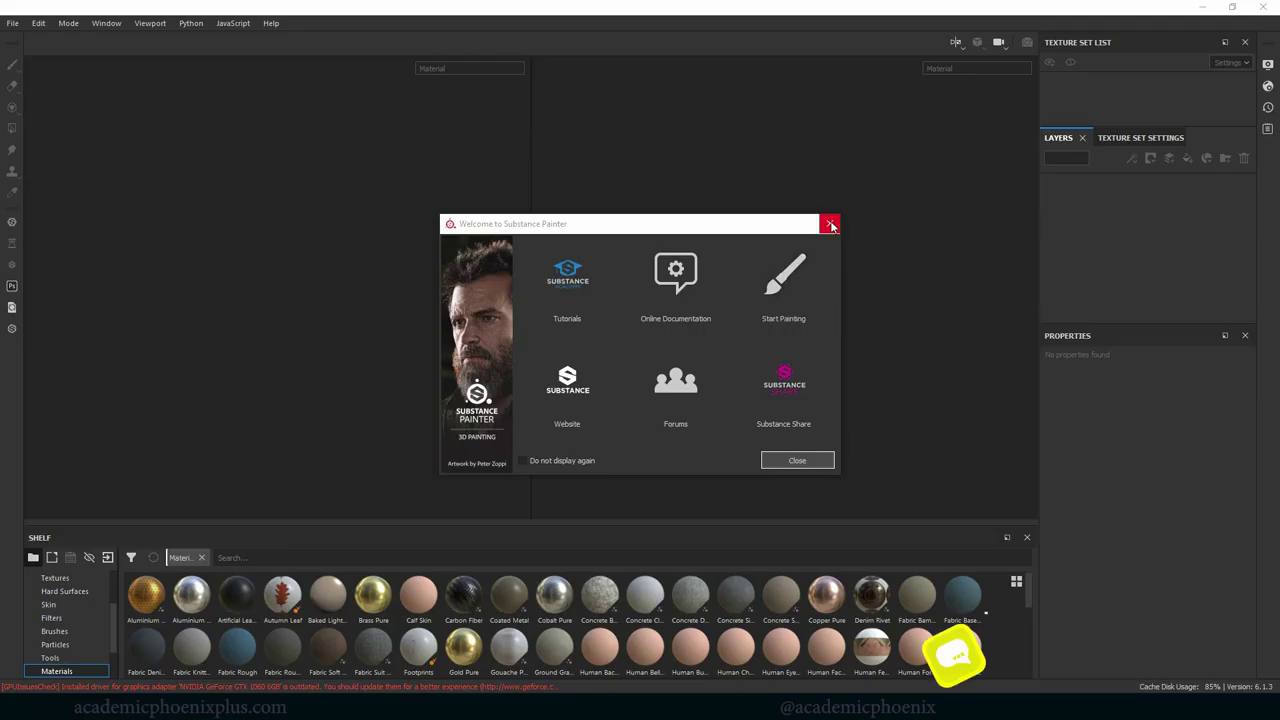
In Substance Painter, dismiss the welcome window and start a new project using the barrel_obj mesh
left_click(830, 224)
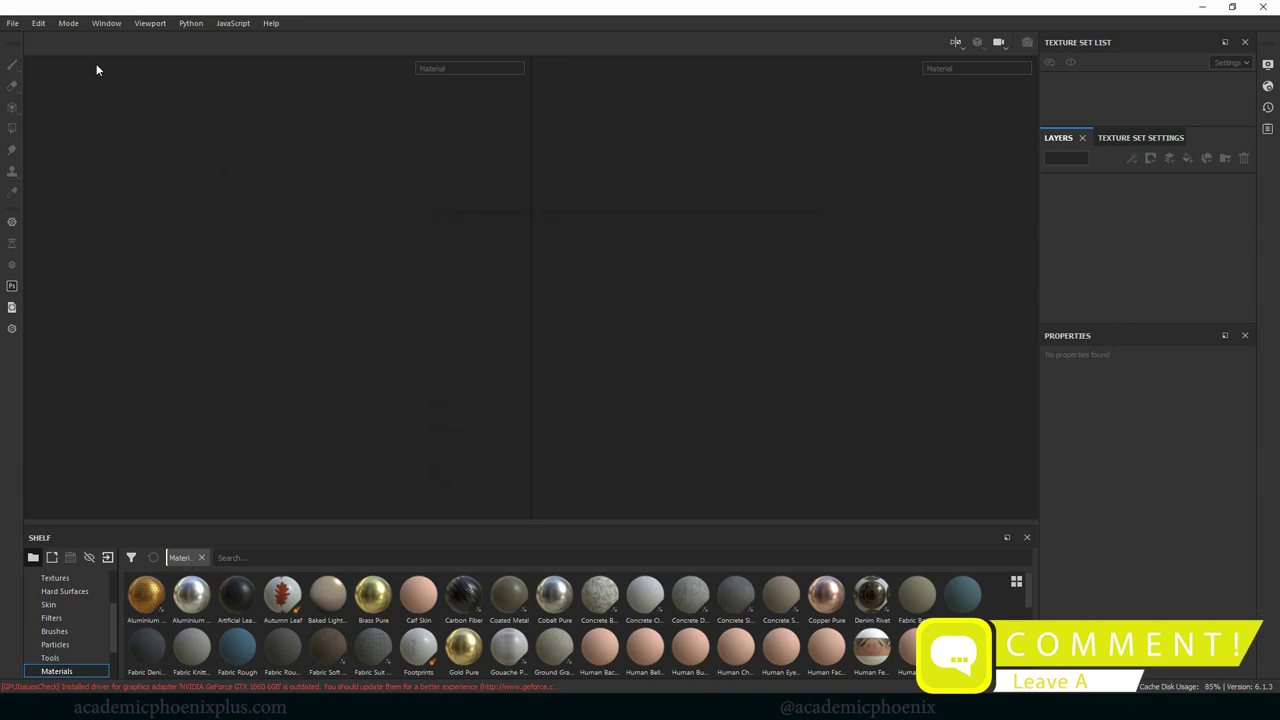
left_click(13, 23)
left_click(17, 41)
left_click_drag(558, 151, 371, 151)
left_click(586, 188)
left_click(440, 278)
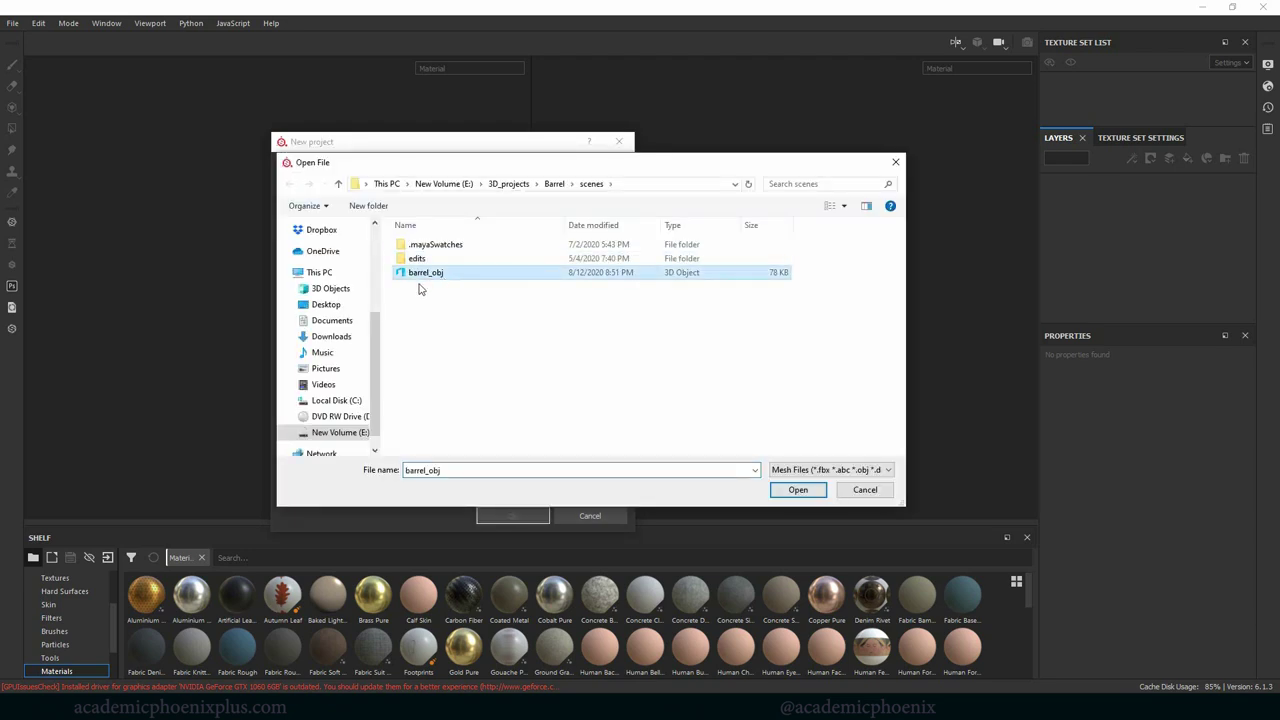
double_click(425, 276)
Set the new project's document resolution to 2048 and create the project
left_click(385, 230)
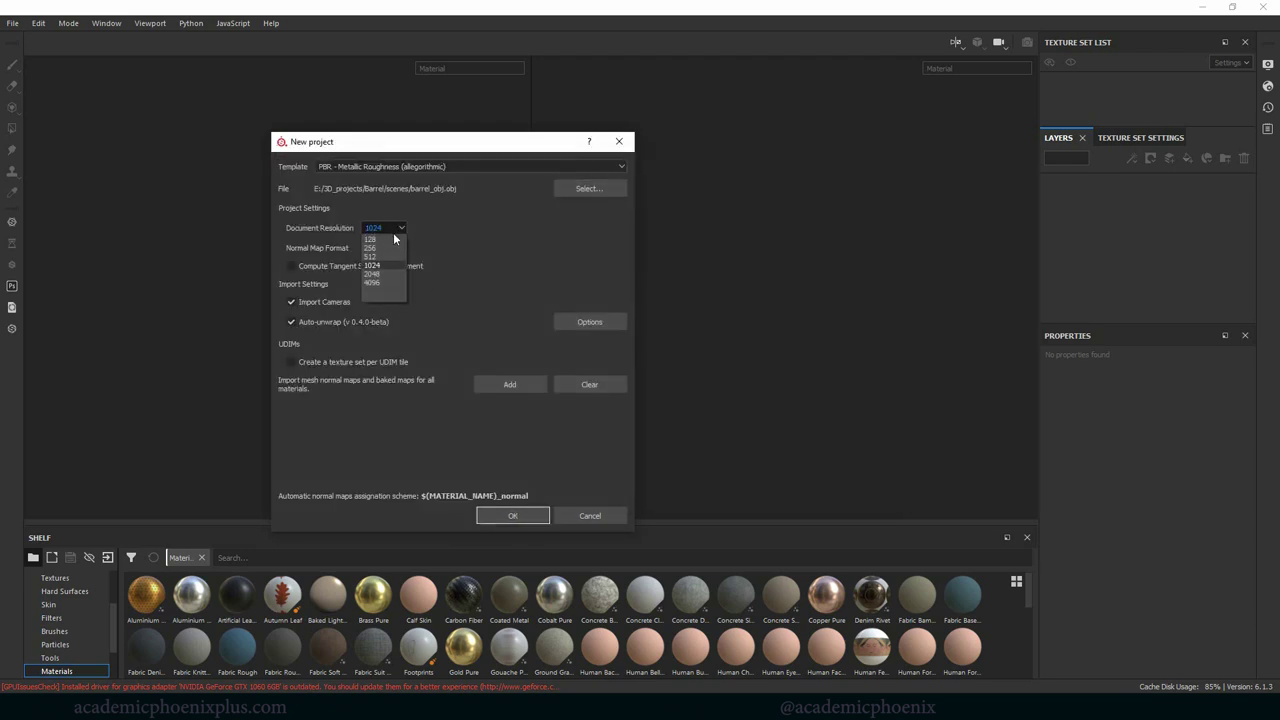
left_click(372, 274)
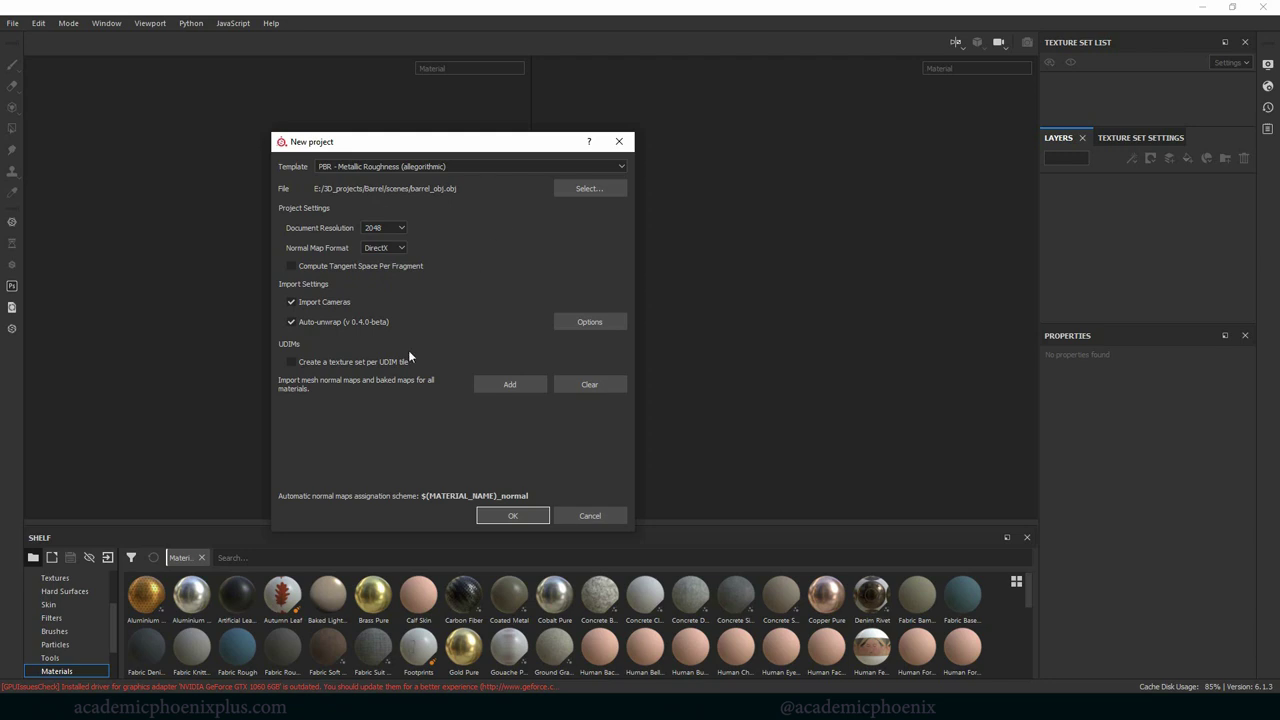
left_click(510, 516)
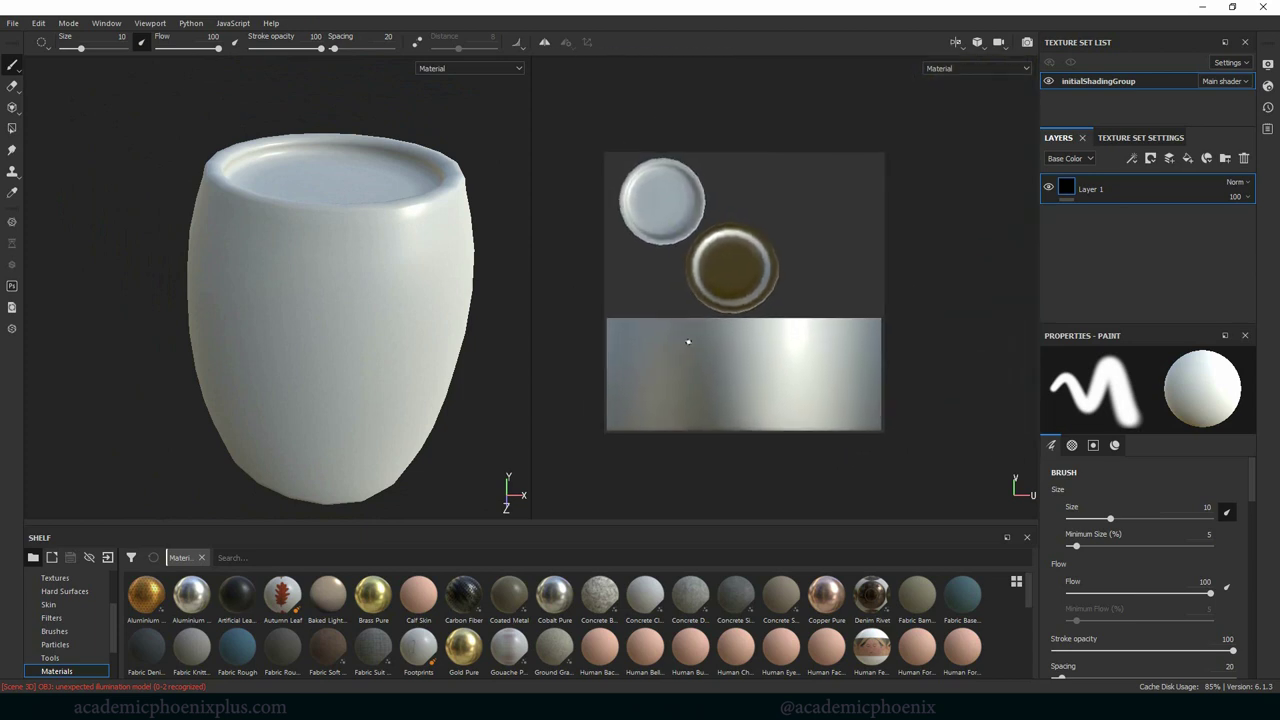
Open the mesh map baking settings for the barrel's texture set and exclude the ID map
right_click_drag(704, 333, 796, 346, "alt")
middle_click_drag(284, 341, 243, 346, "alt")
right_click_drag(374, 336, 355, 332, "alt")
left_click(1150, 138)
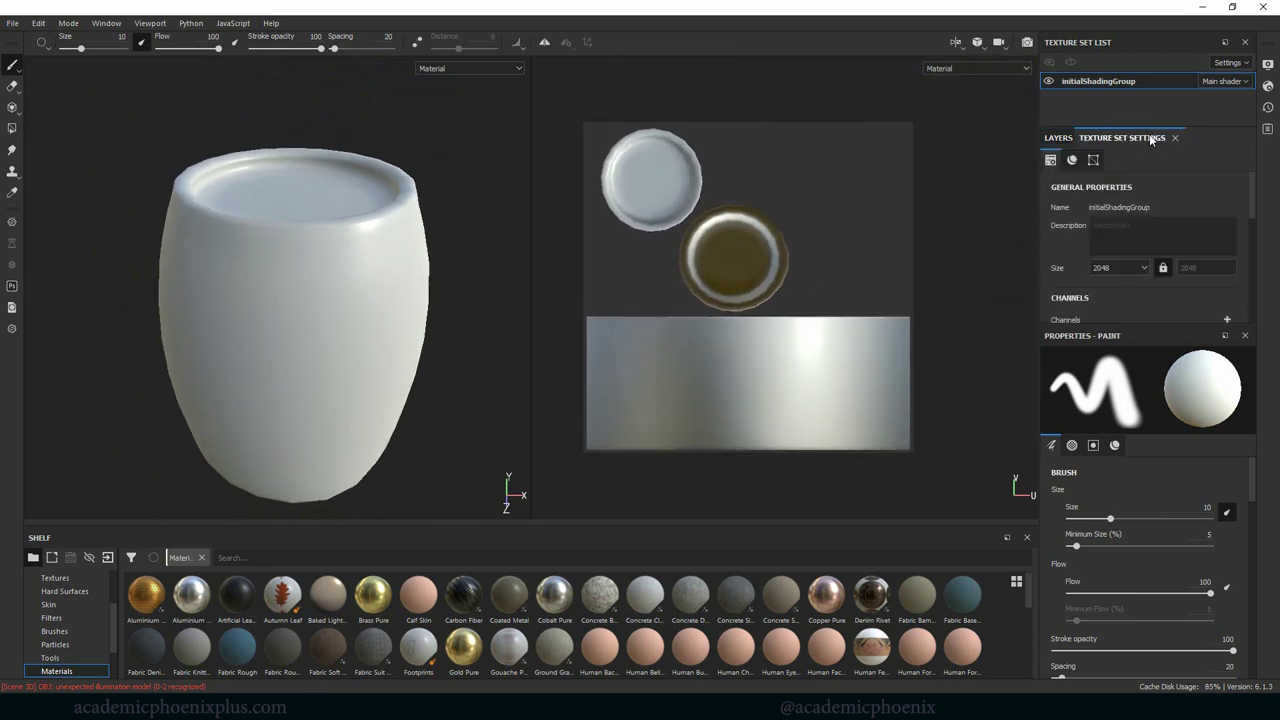
left_click_drag(1257, 212, 1248, 318)
left_click(1198, 243)
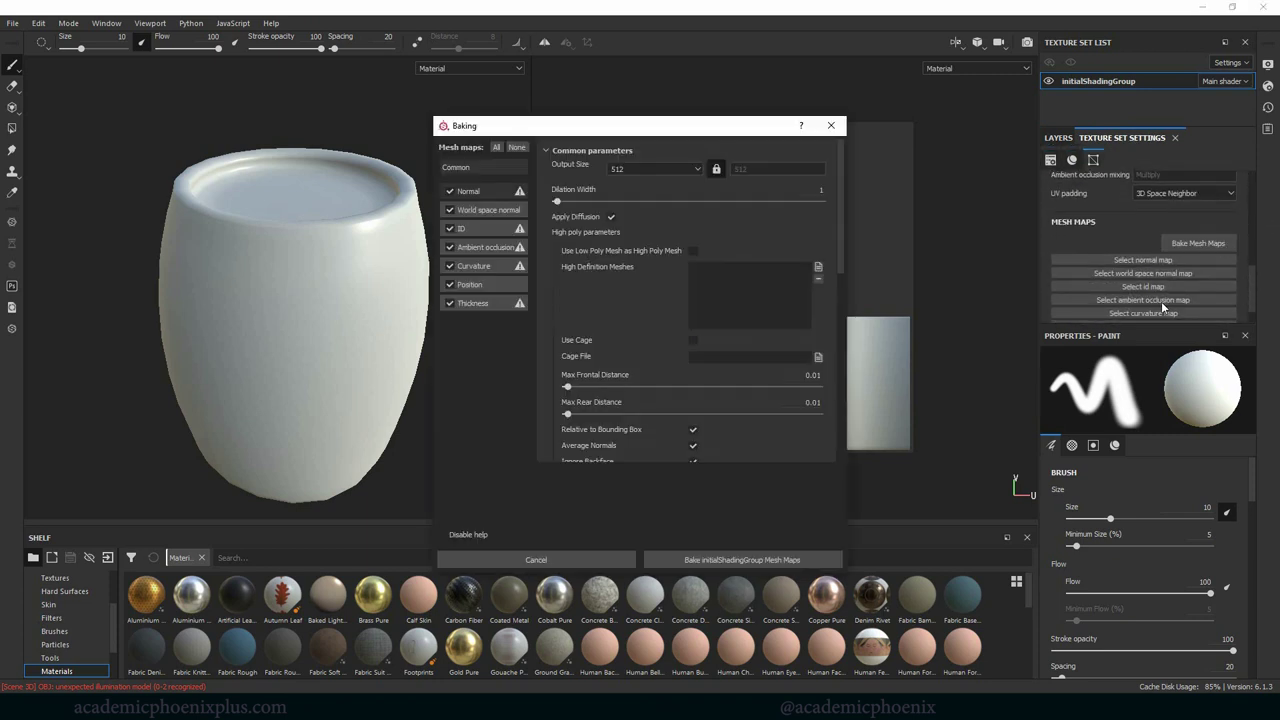
left_click(450, 228)
Set Ignore Backface to Always in the ambient occlusion baker parameters
left_click(492, 247)
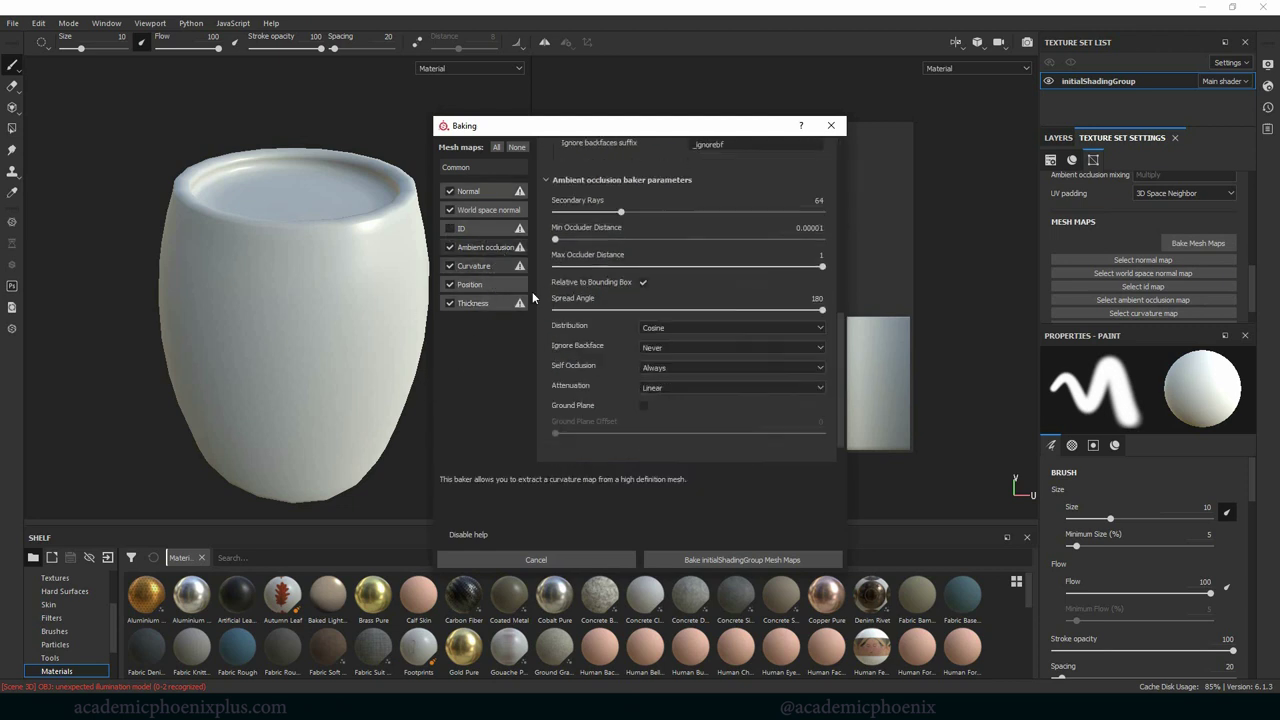
left_click(660, 312)
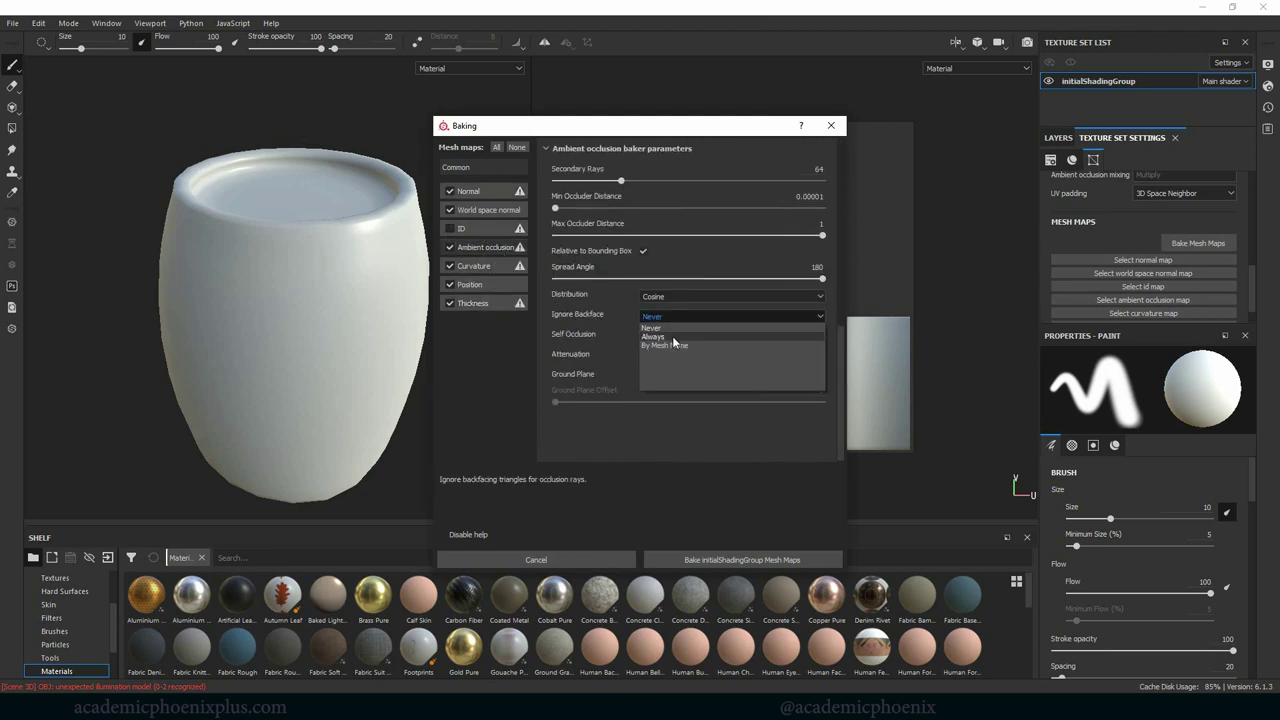
left_click(672, 337)
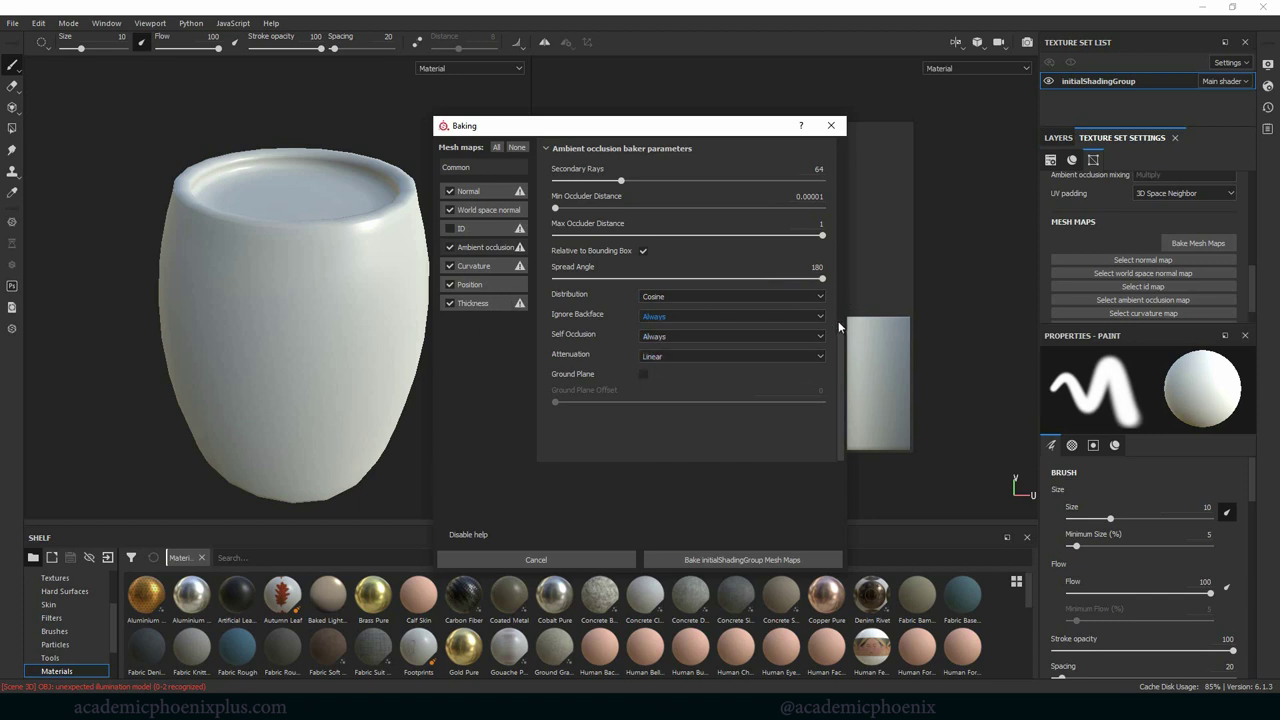
Set the common output size to 2048 and bake the mesh maps for initialShadingGroup
left_click(490, 168)
left_click(698, 167)
left_click(625, 230)
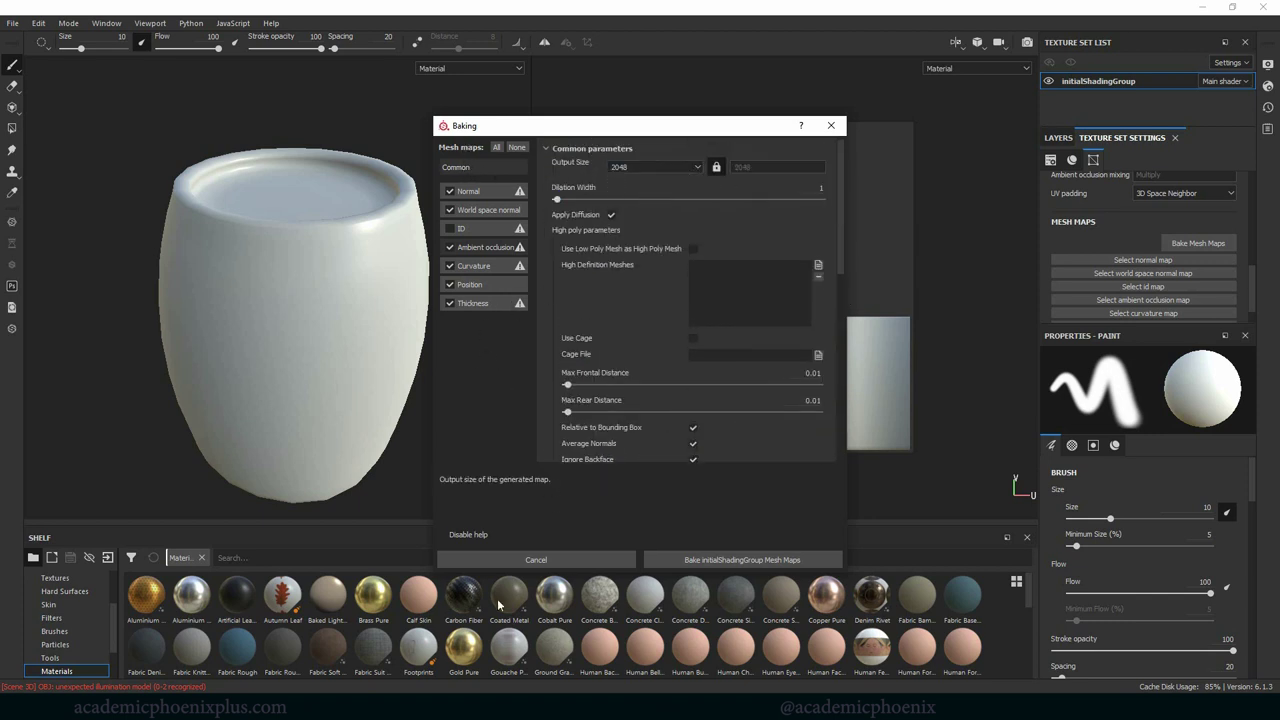
left_click(711, 560)
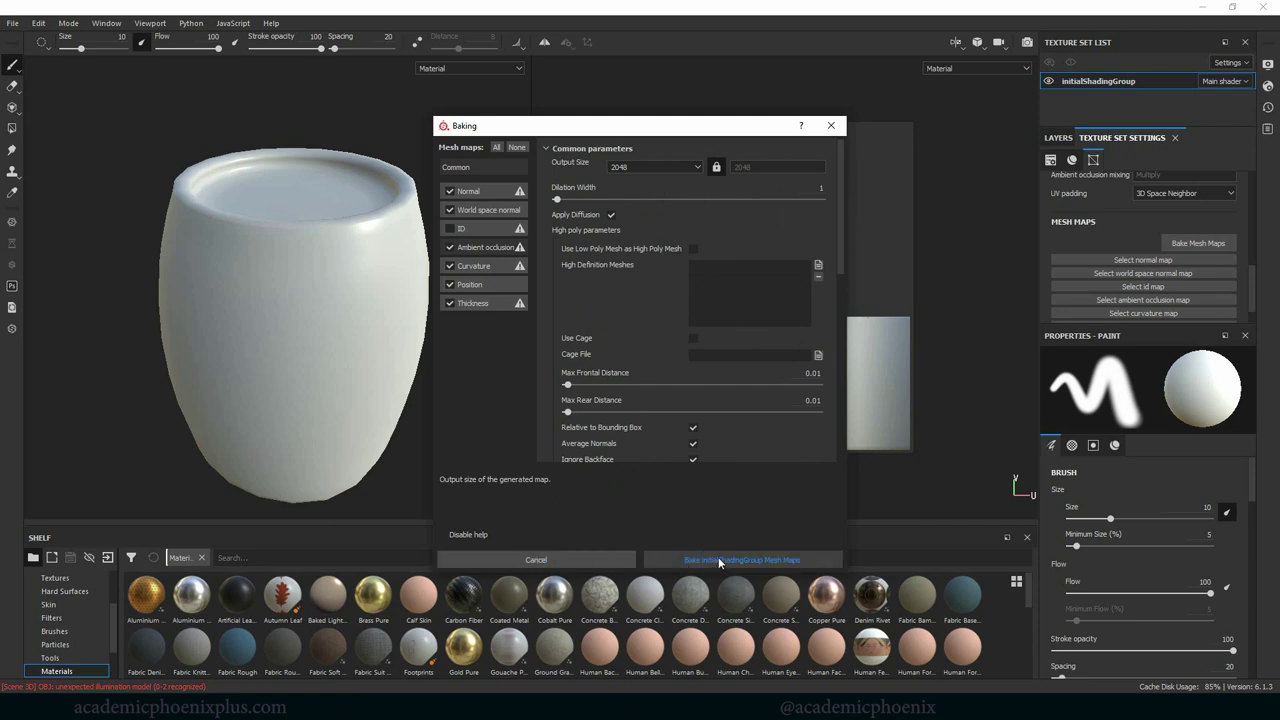
left_click(718, 560)
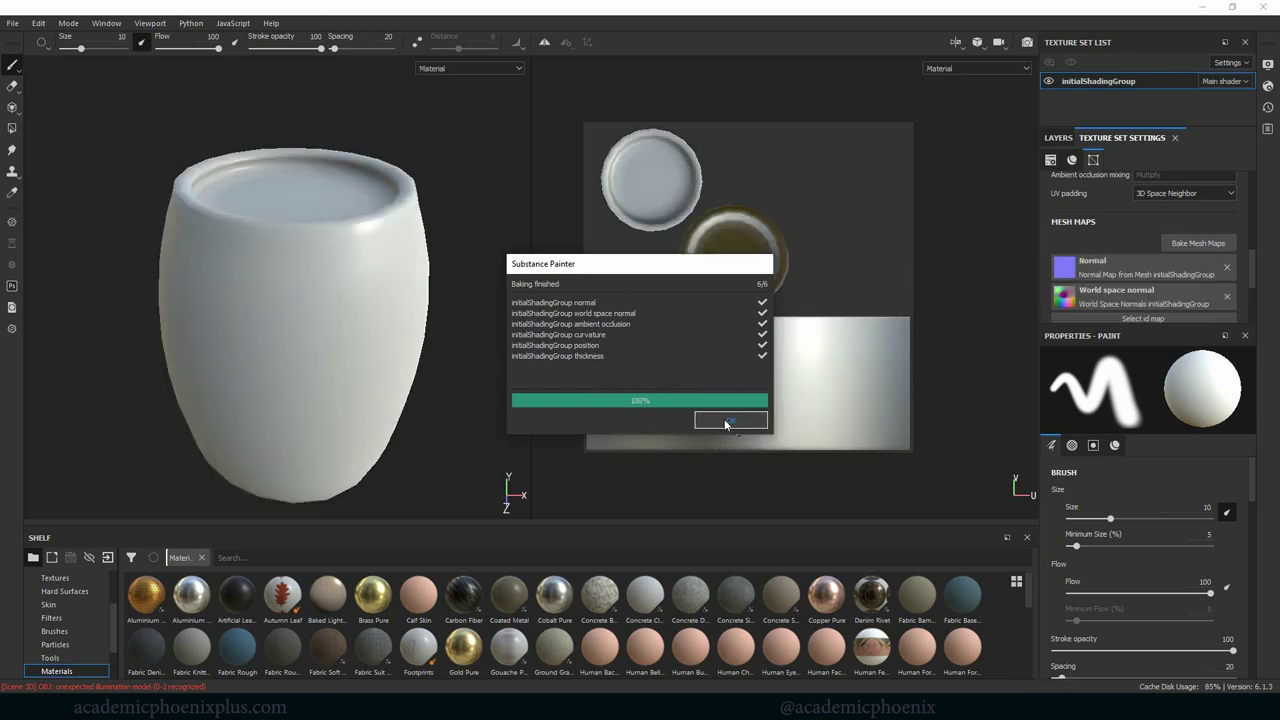
left_click(727, 422)
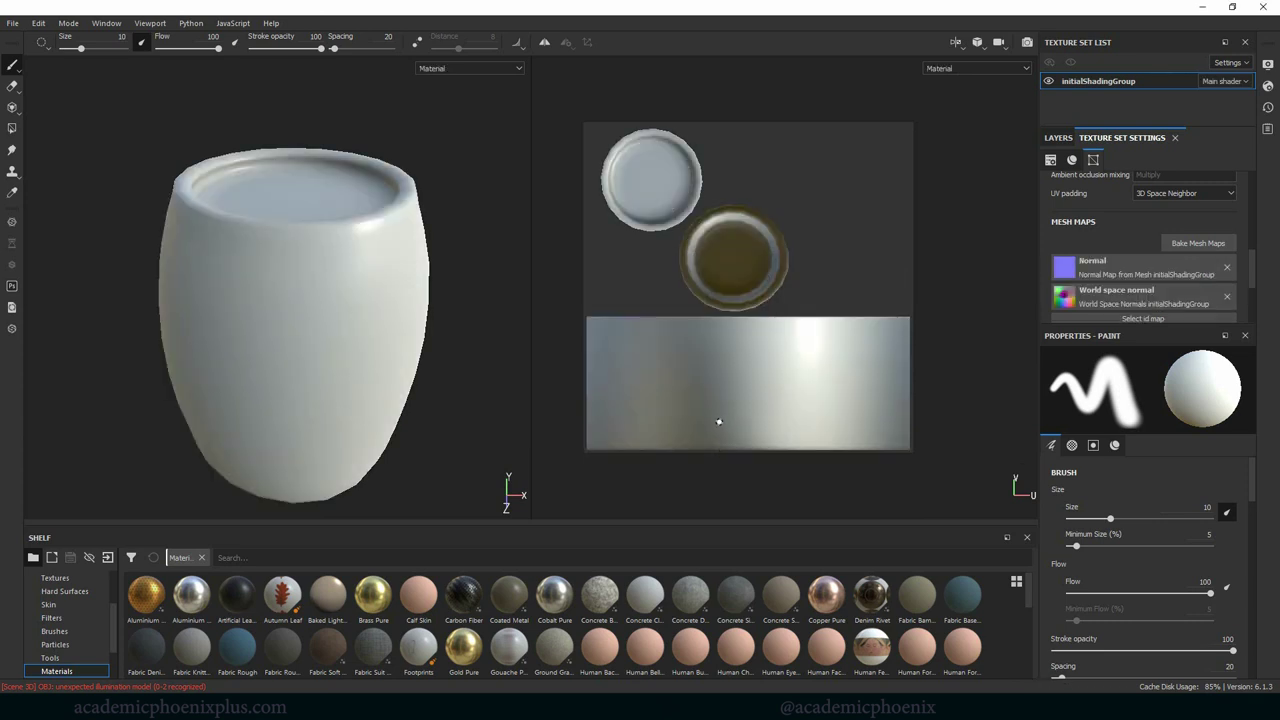
Return to the layer stack and search all shelf assets for wood
left_click(1058, 139)
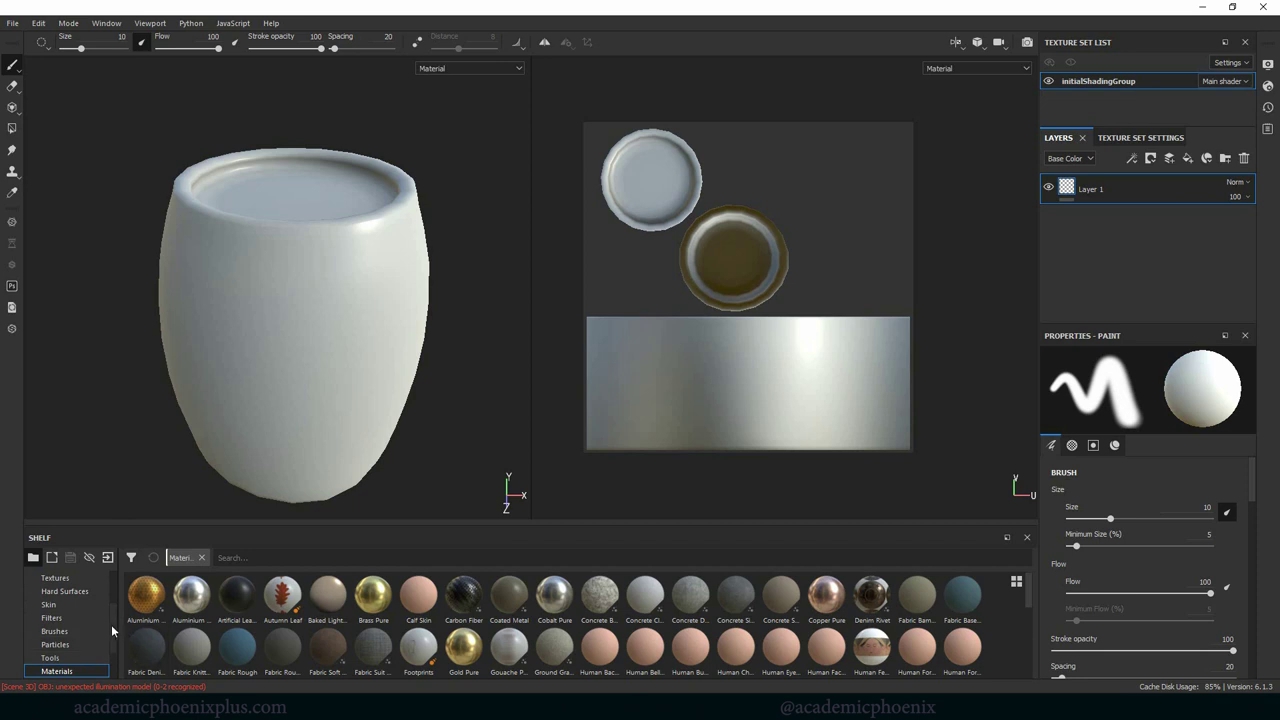
left_click_drag(112, 624, 107, 574)
left_click(76, 577)
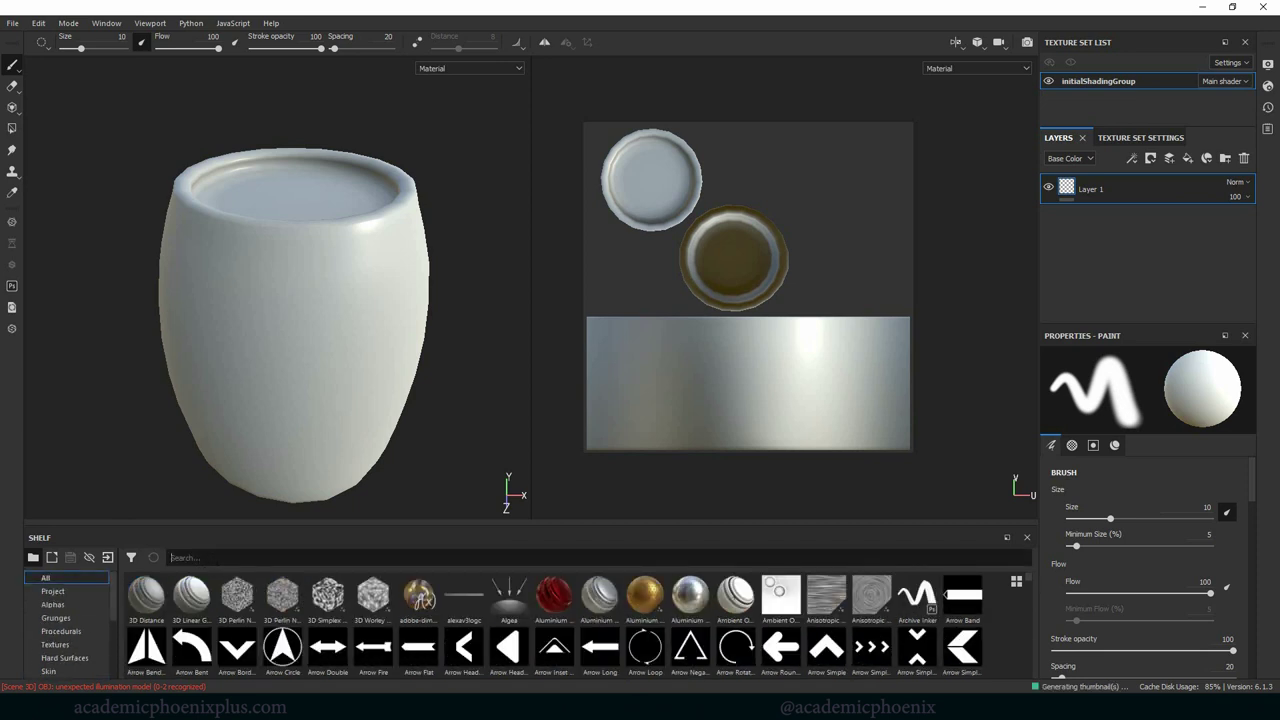
type("wood")
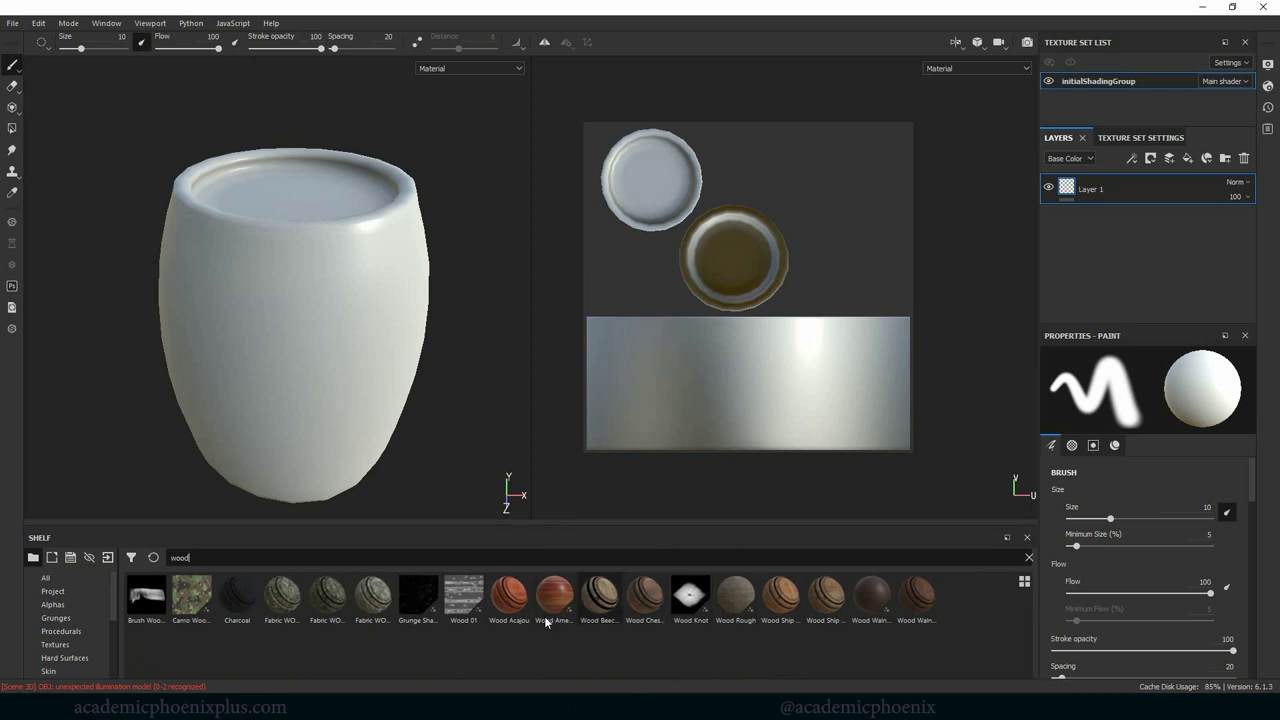
Add the Wood Ship Hull Nordic material above Layer 1 and inspect it on the barrel
left_click_drag(781, 596, 1075, 215)
left_click_drag(405, 357, 317, 210, "alt")
left_click_drag(349, 313, 400, 380, "alt")
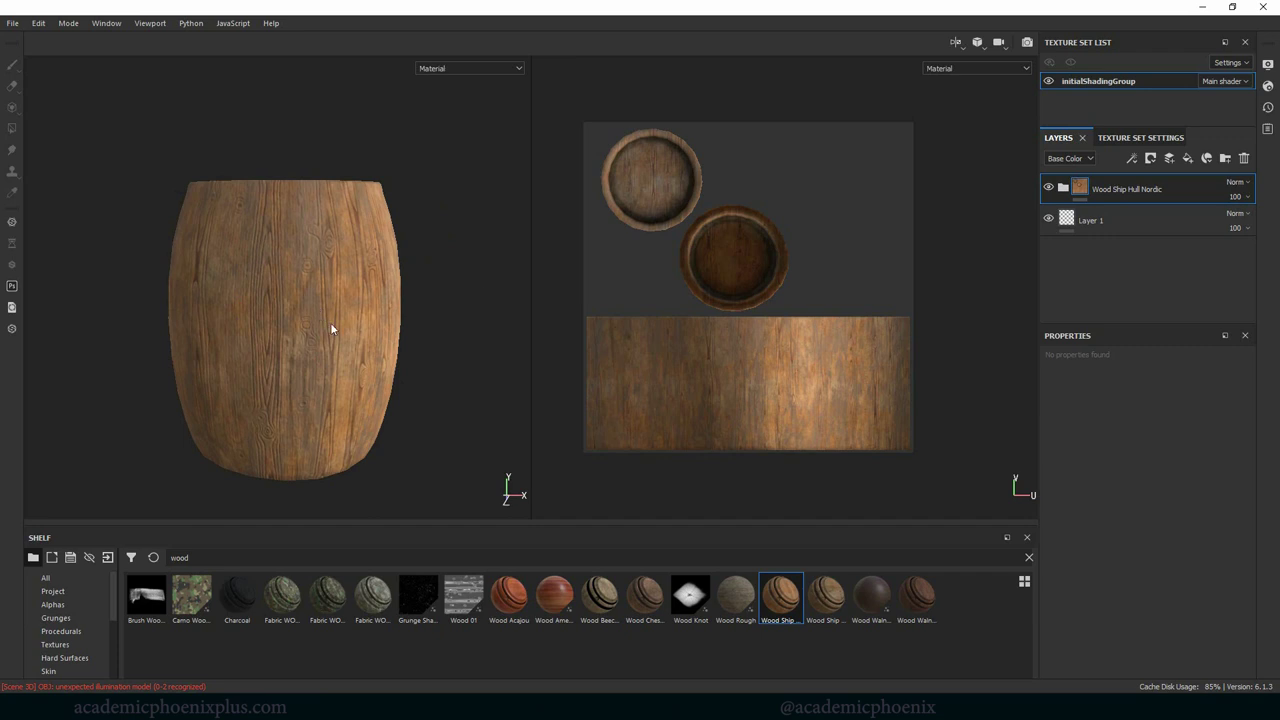
left_click_drag(313, 318, 438, 307, "alt")
Add the Wood Chest Stylized material at the top of the layer stack and inspect it on the barrel
left_click_drag(645, 597, 1125, 180)
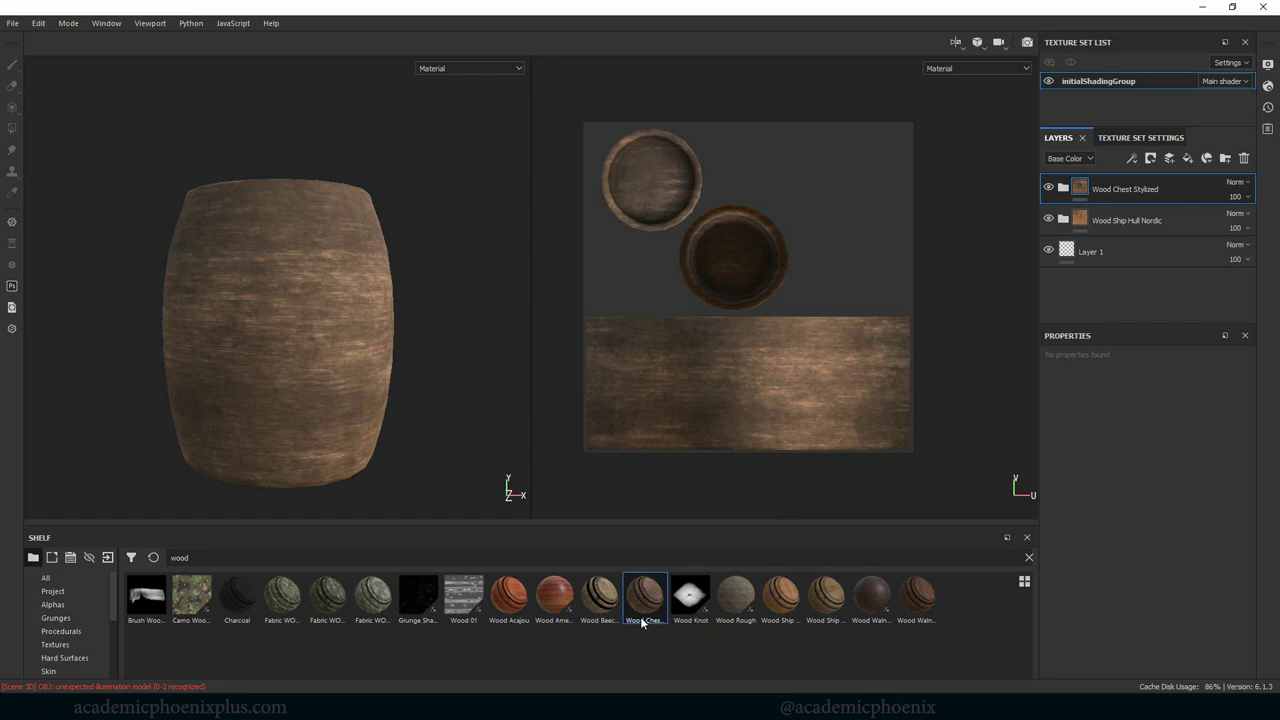
left_click_drag(346, 279, 362, 299, "alt")
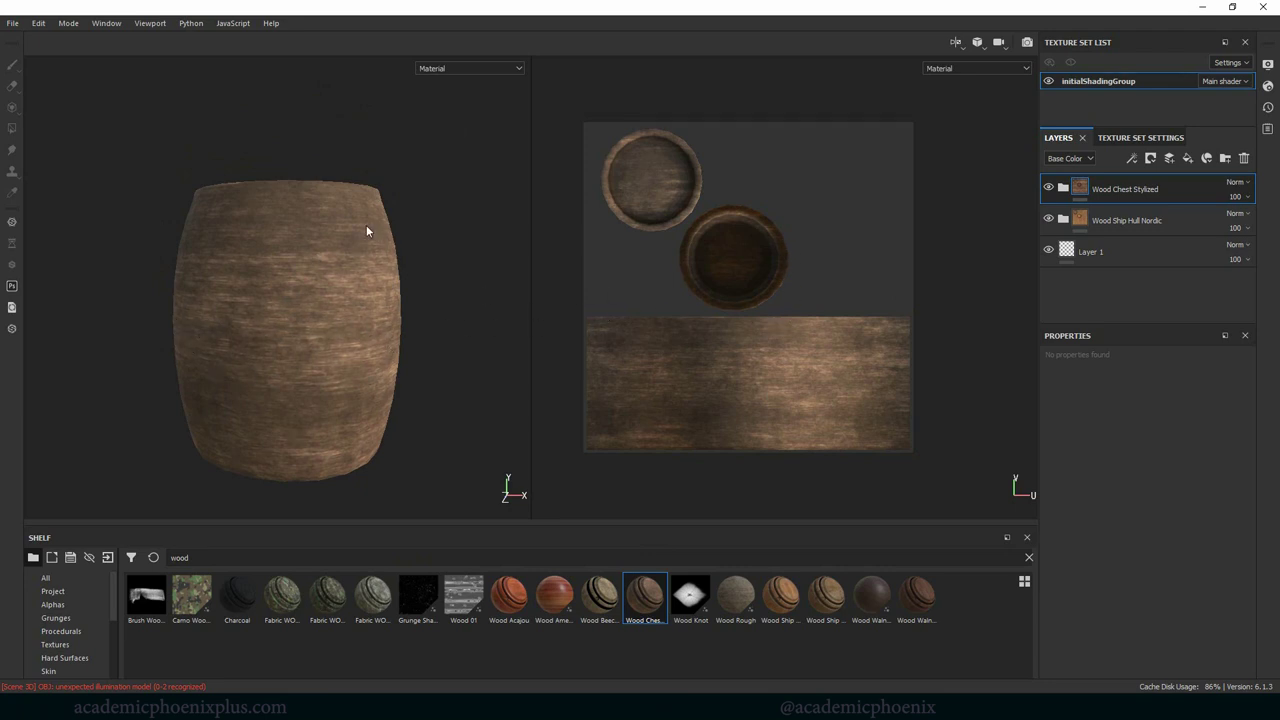
left_click_drag(427, 222, 514, 229, "alt")
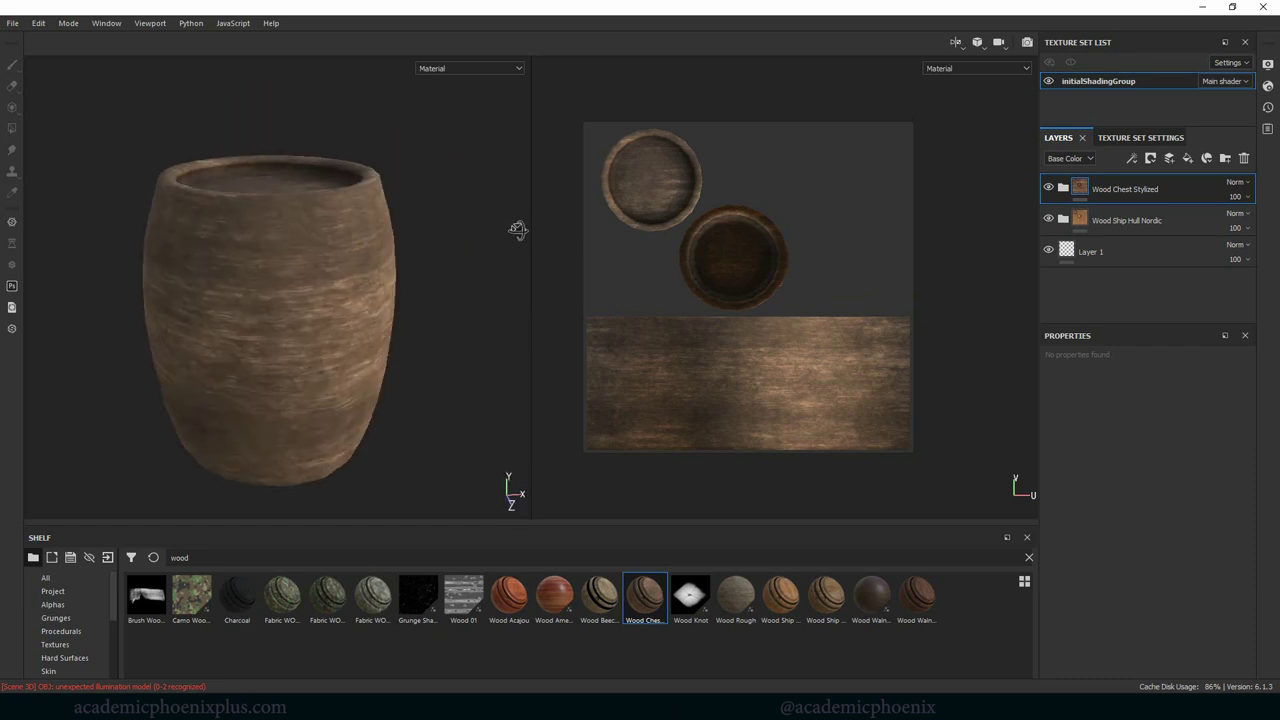
Delete the Wood Ship Hull Nordic layer and select the Wood Chest Stylized layer
left_click(1143, 221)
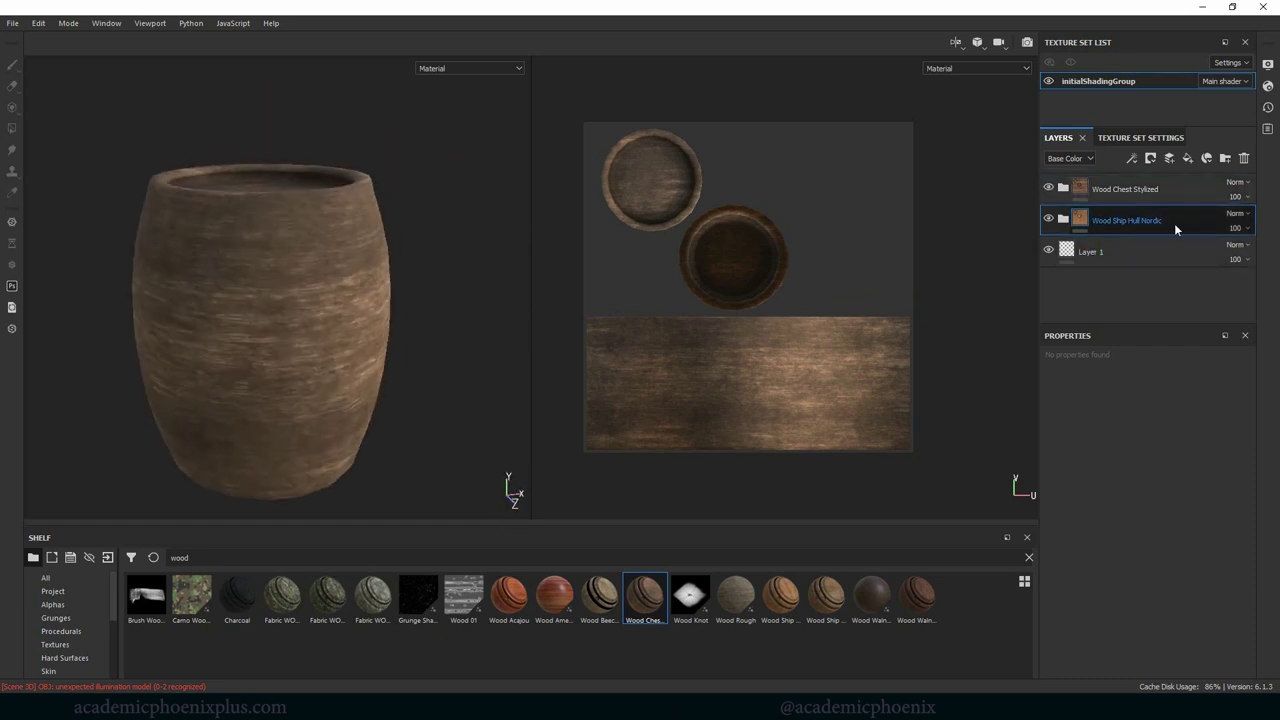
key("Delete")
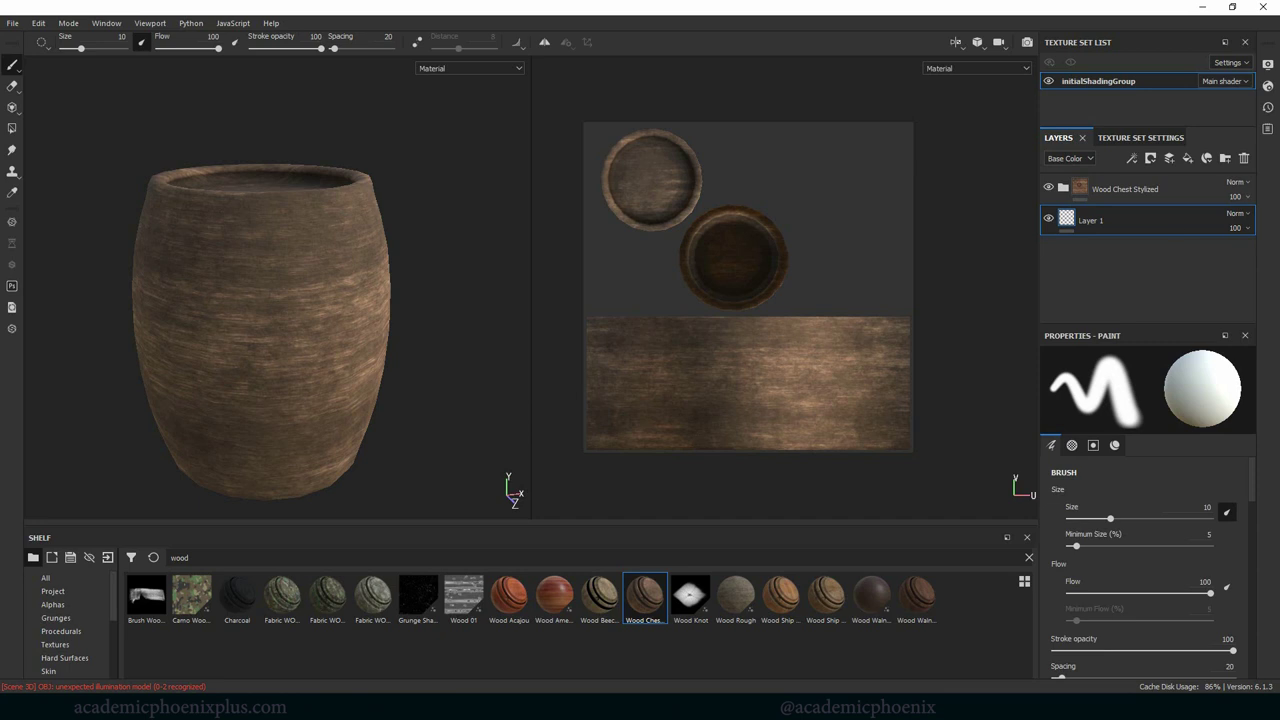
left_click(1164, 197)
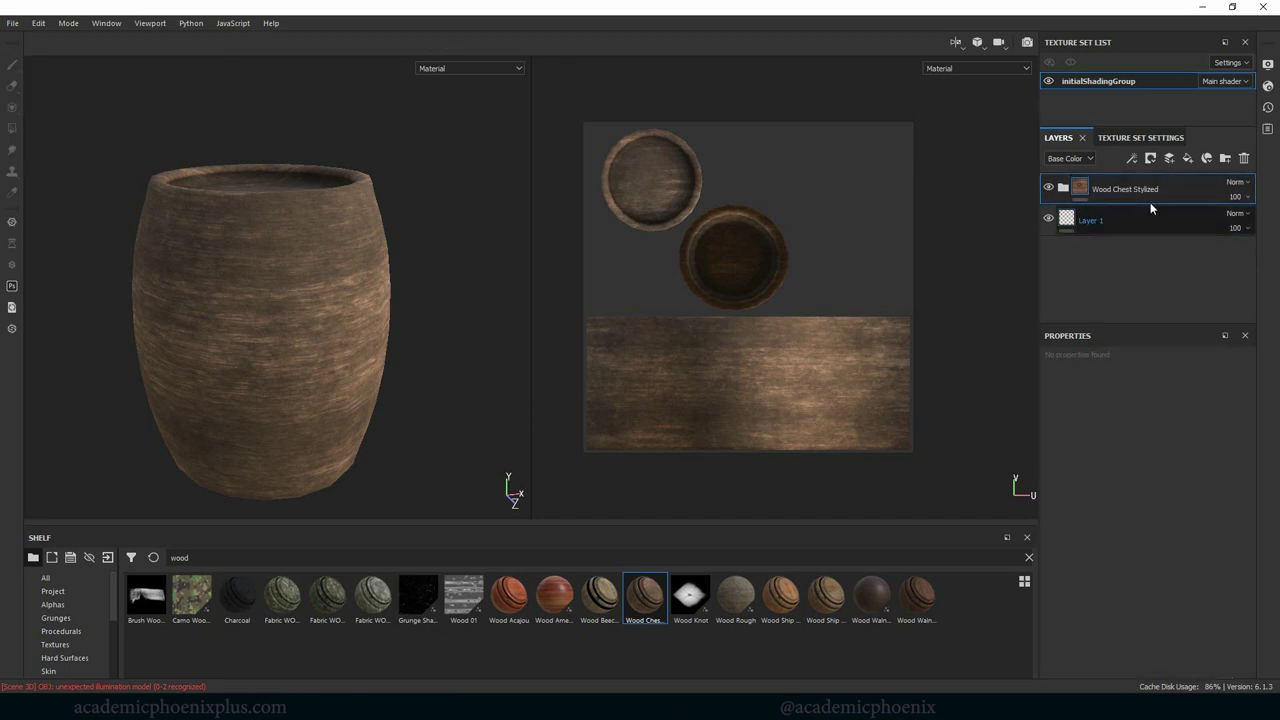
Expand the Wood Chest Stylized folder to reach its sub-layers
left_click(1063, 188)
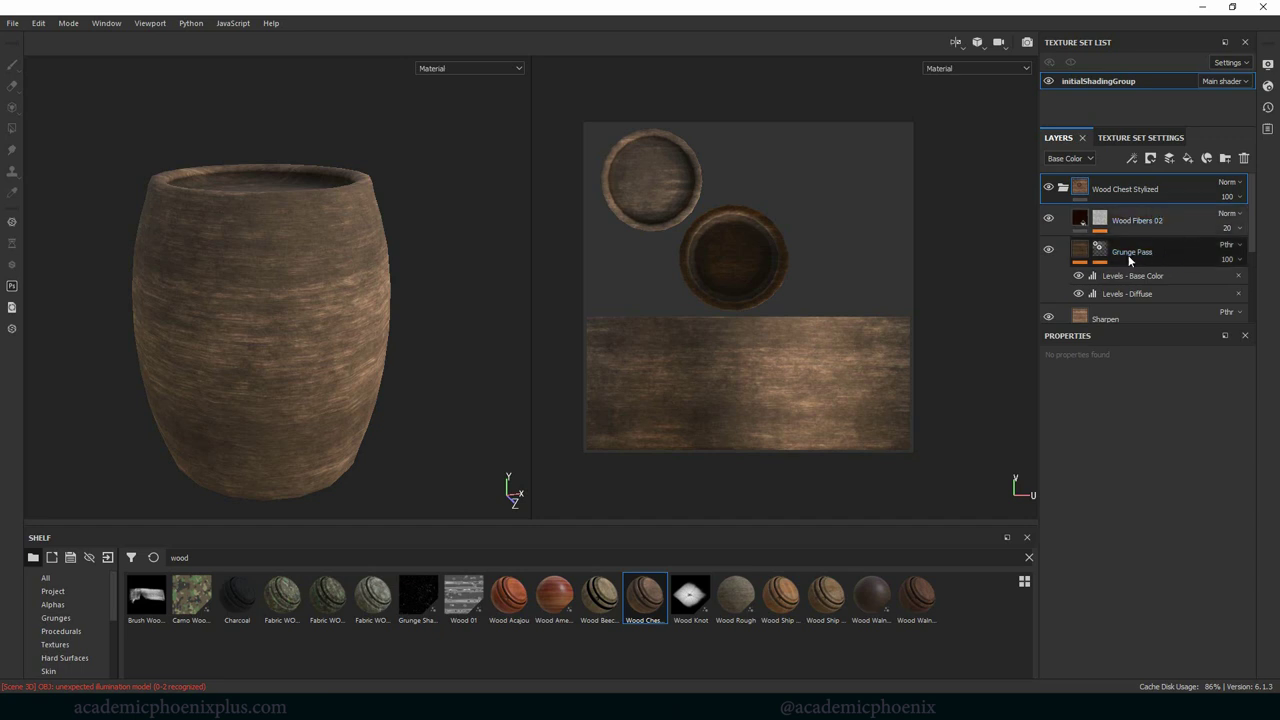
left_click_drag(1250, 243, 1247, 279)
scroll(1247, 279, "up", 3)
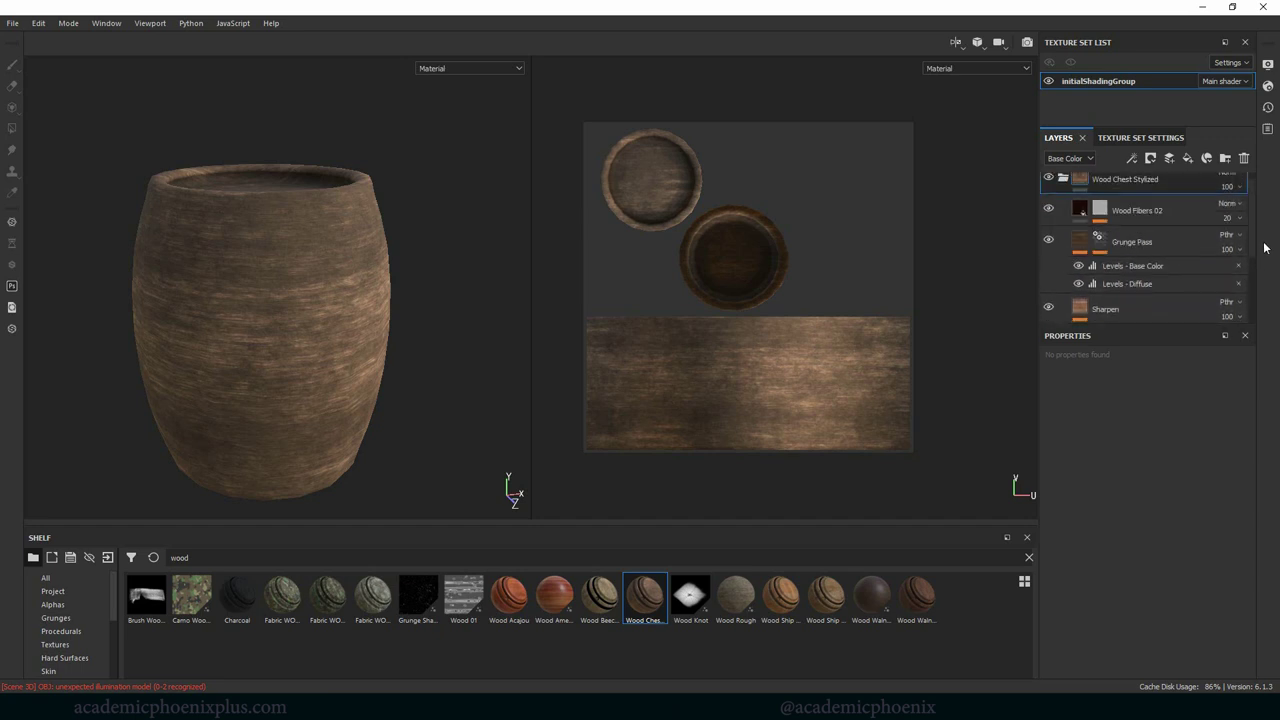
Try rotating the Wood Fibers 02 layer's UV projection to about 80 degrees
left_click(1147, 220)
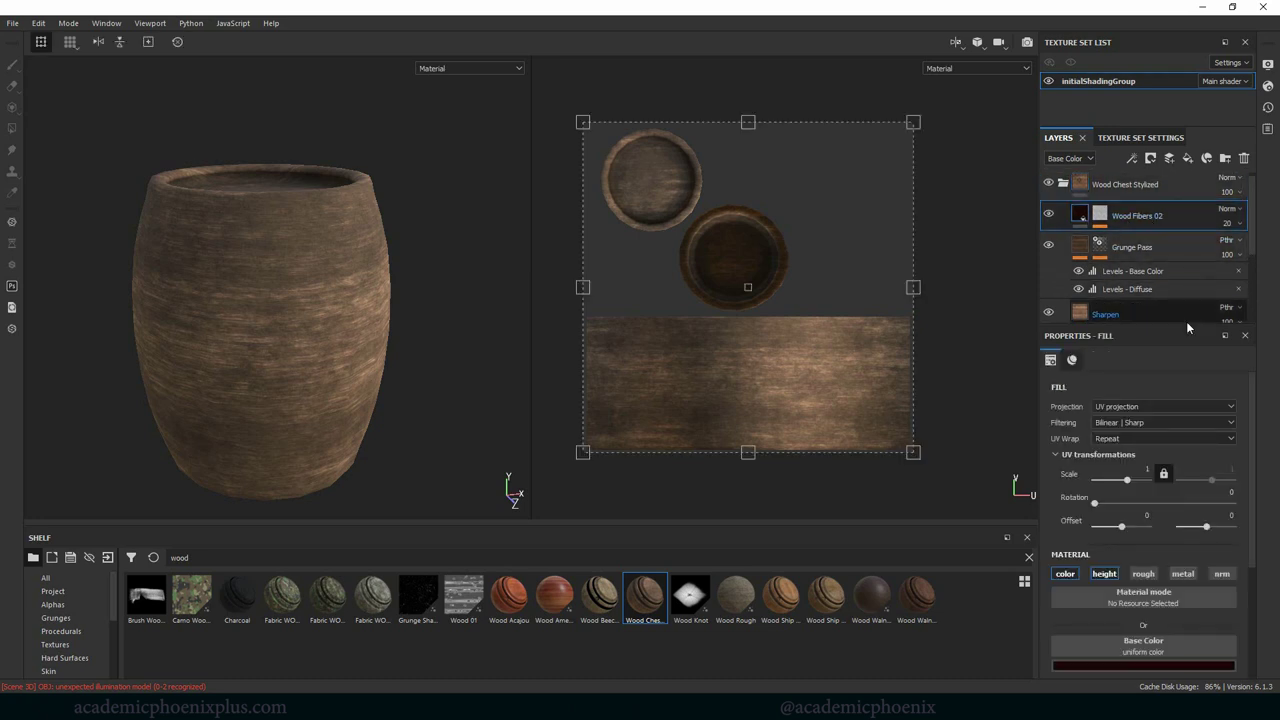
left_click_drag(1096, 504, 1131, 506)
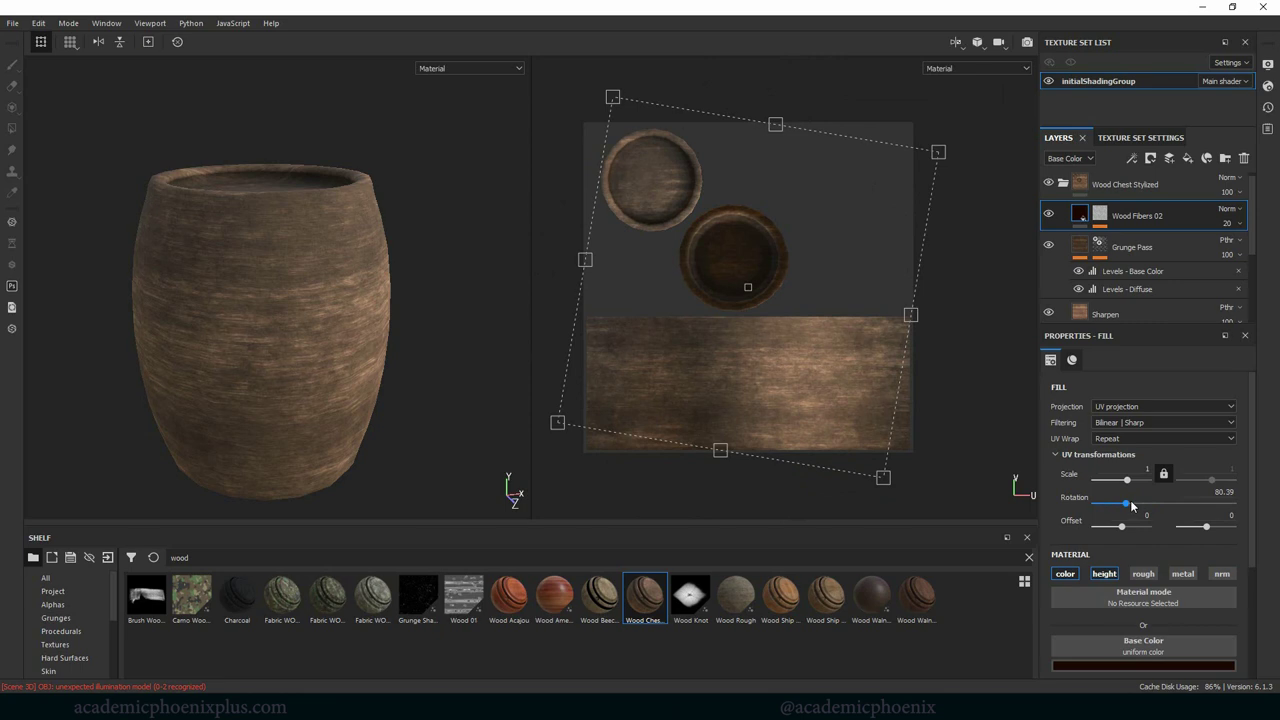
Examine the Grunge Pass and Sharpen layers of the wood material for rotation settings
left_click(1170, 250)
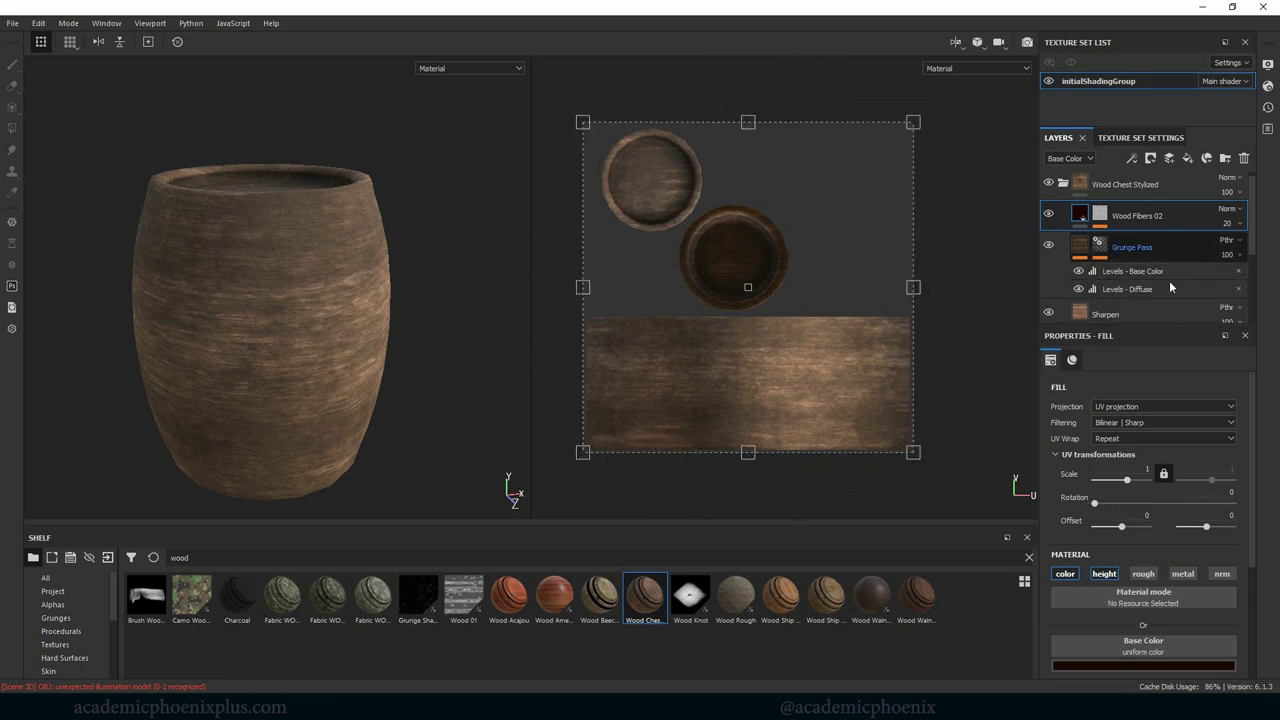
scroll(1240, 241, "down", 1)
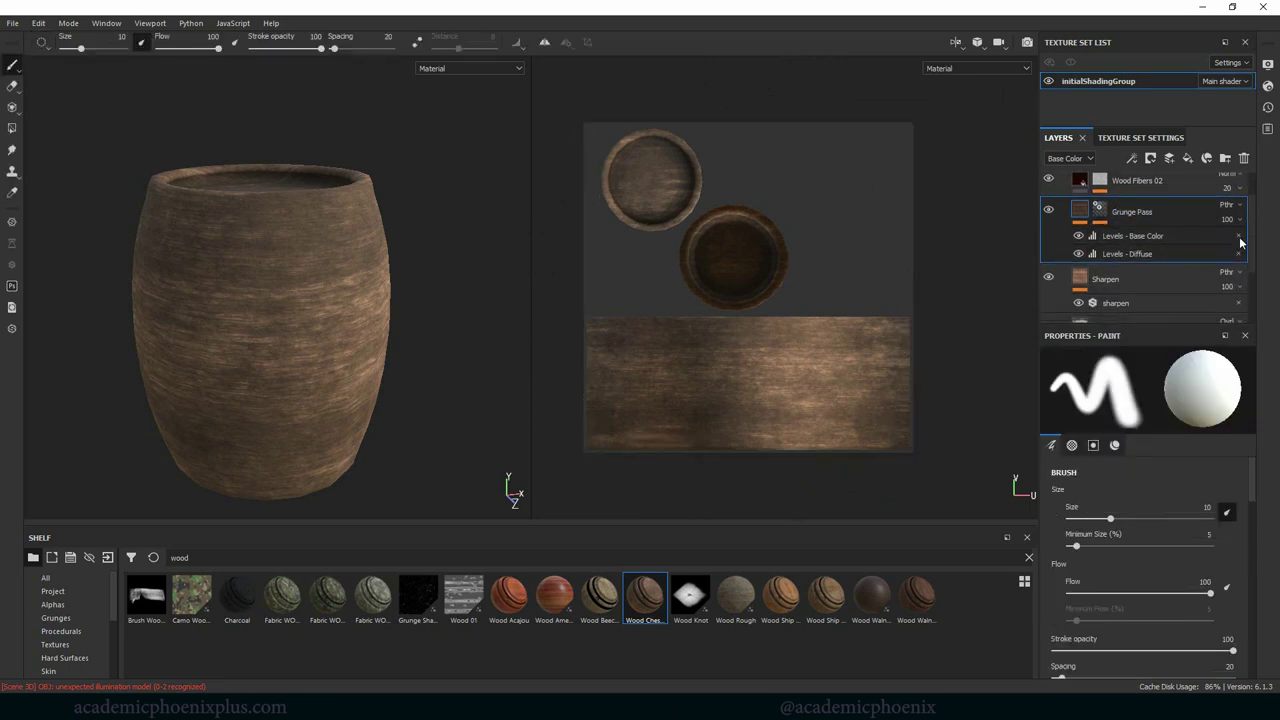
scroll(1240, 241, "down", 2)
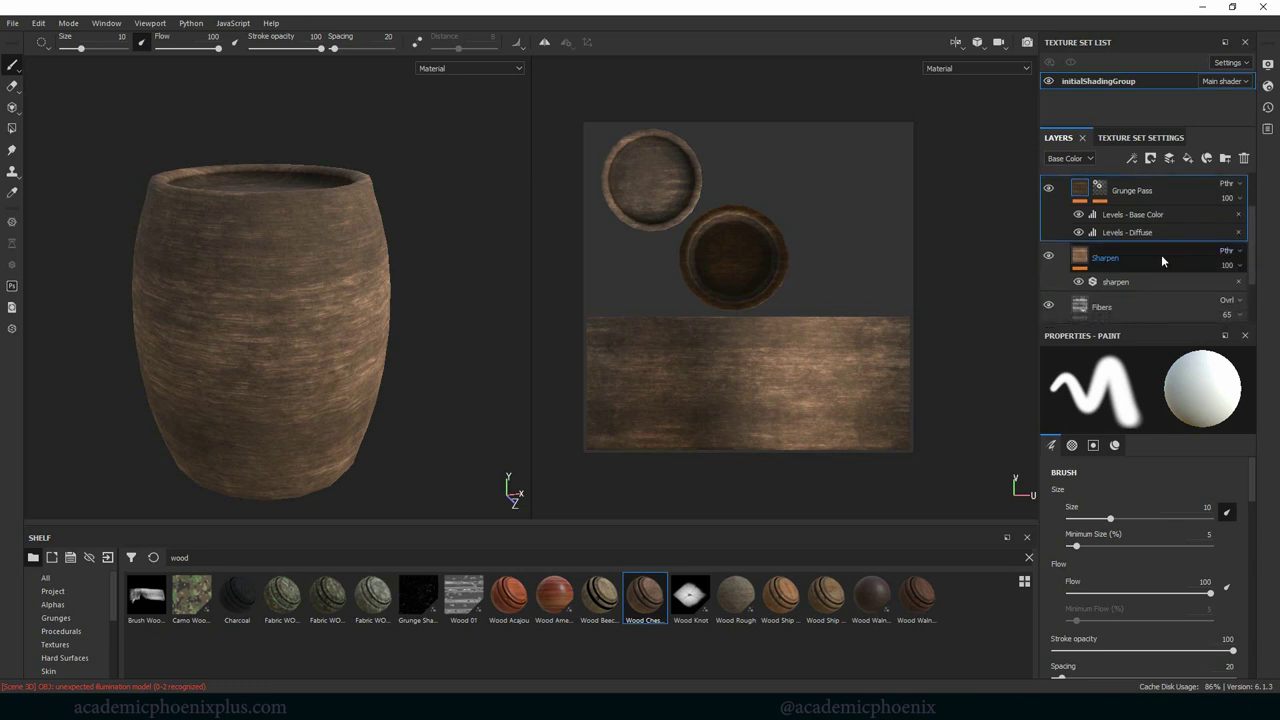
left_click(1161, 255)
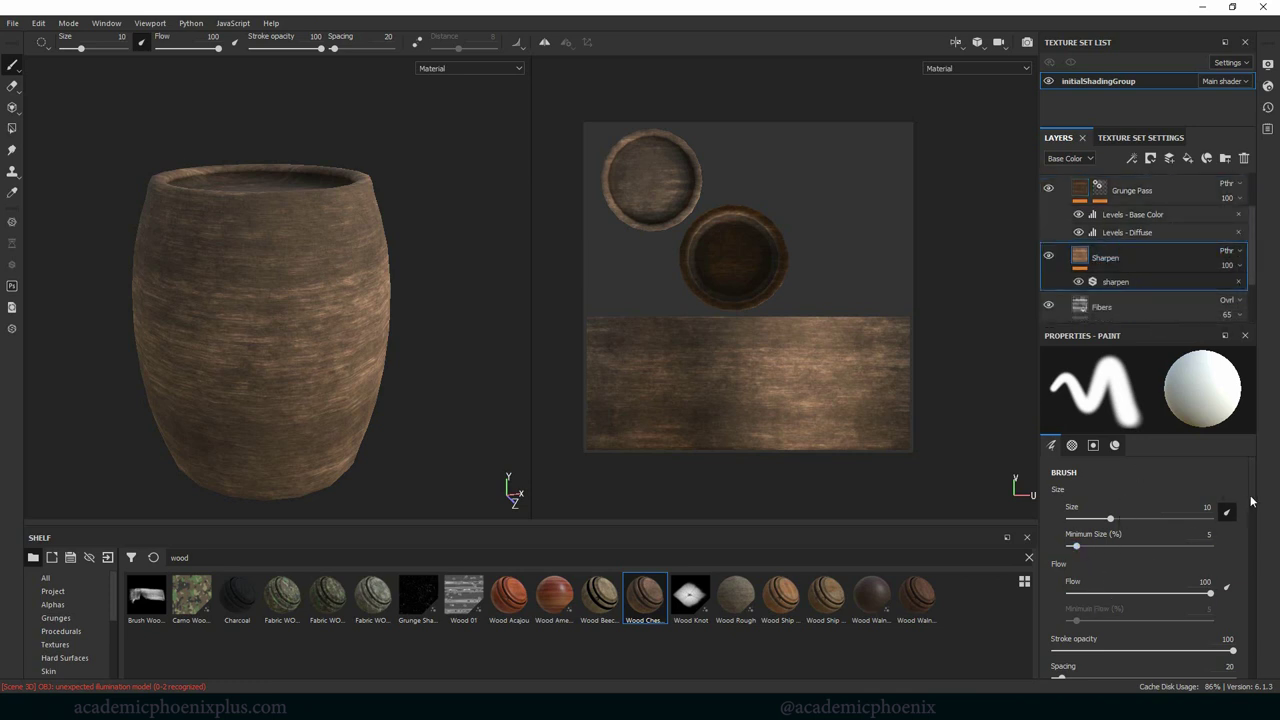
scroll(1254, 530, "down", 3)
scroll(1256, 537, "down", 10)
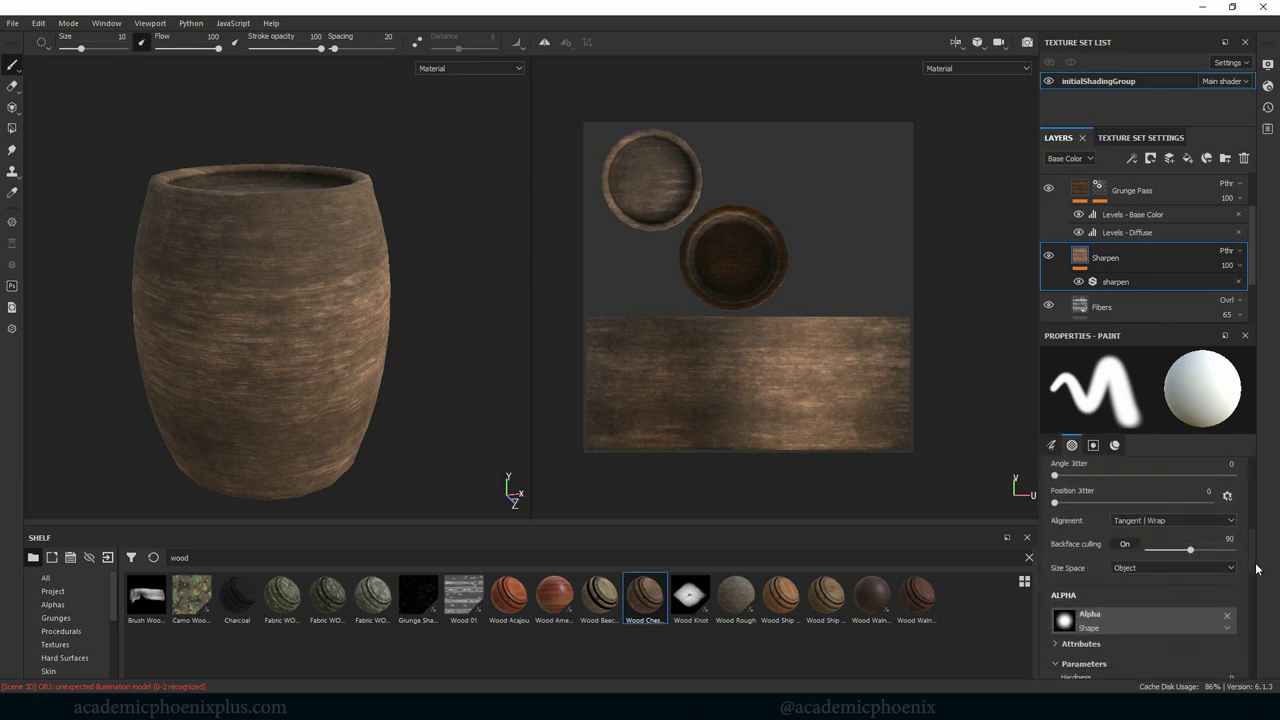
left_click_drag(1259, 604, 1258, 469)
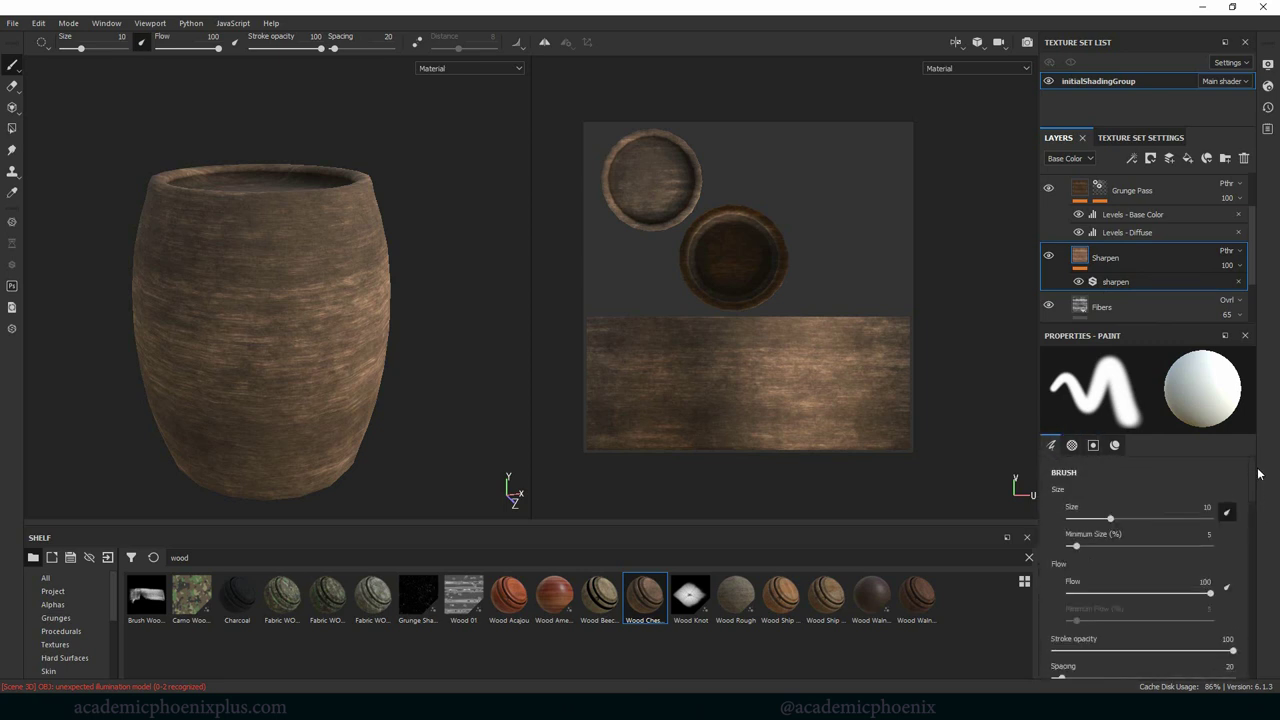
Set the Fibers layer's UV rotation to 180 degrees and inspect the grain direction on the barrel
left_click(1150, 308)
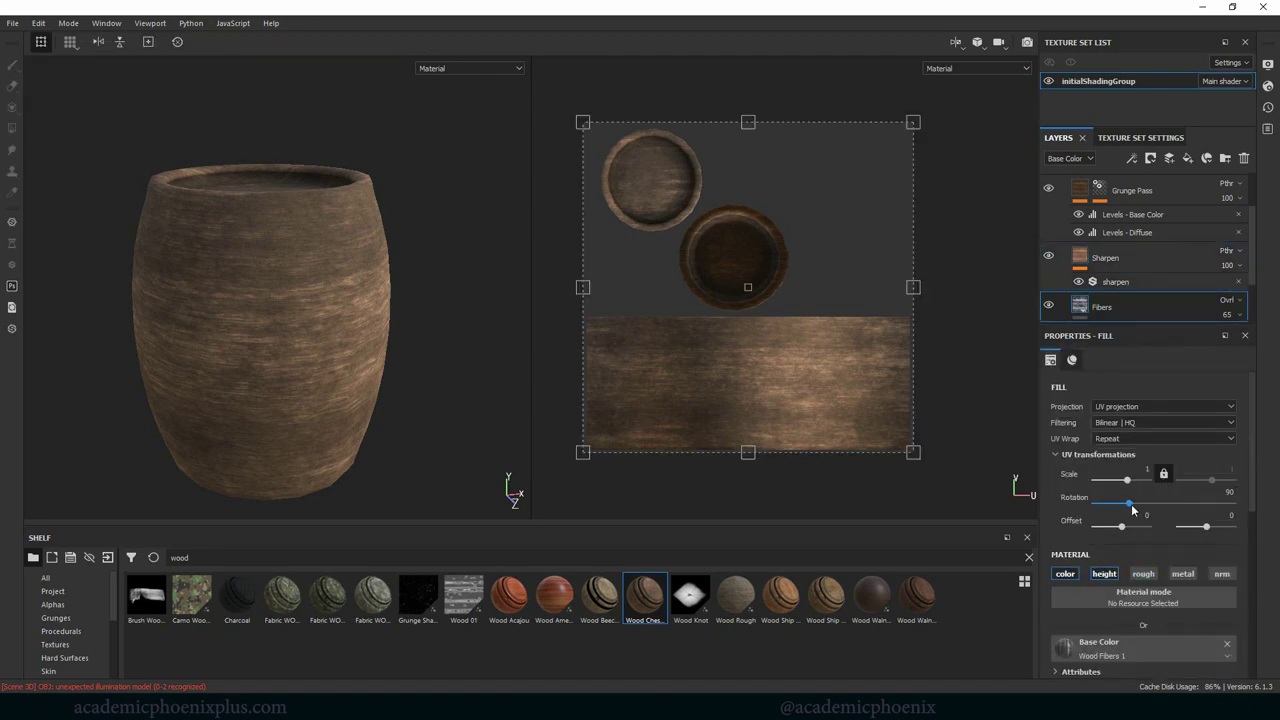
left_click_drag(1130, 503, 1180, 510)
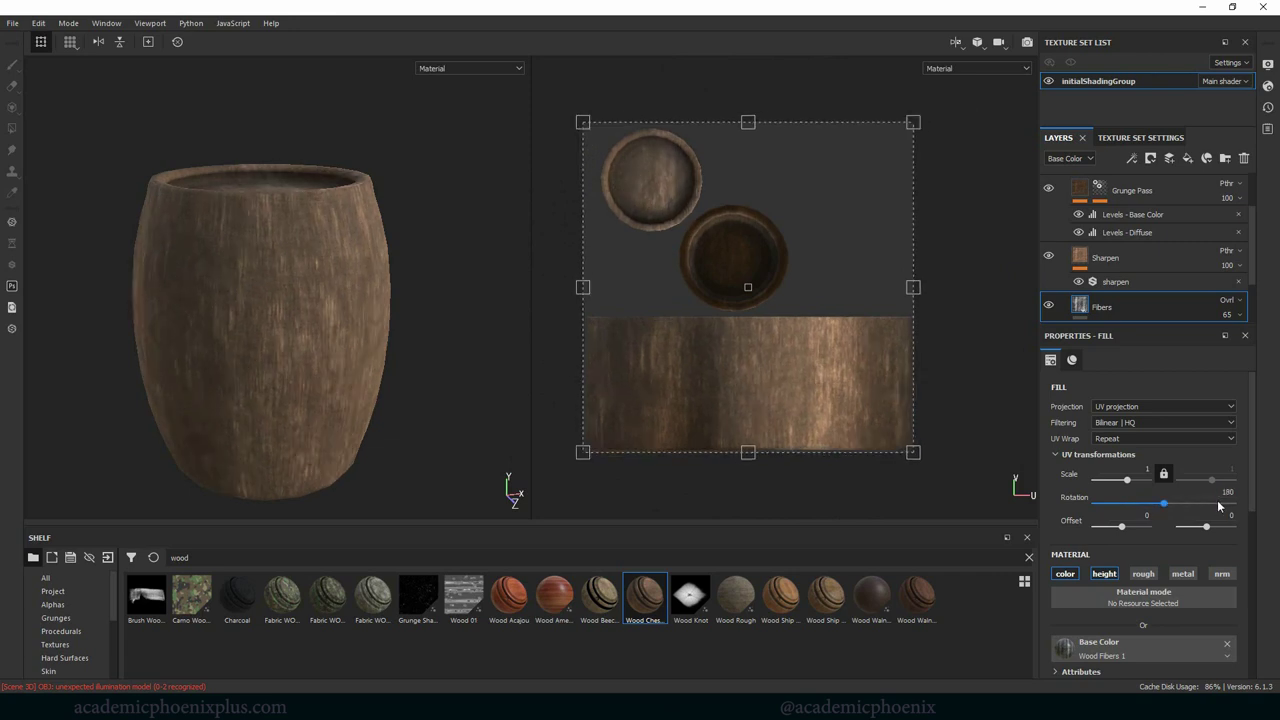
scroll(1245, 565, "down", 5)
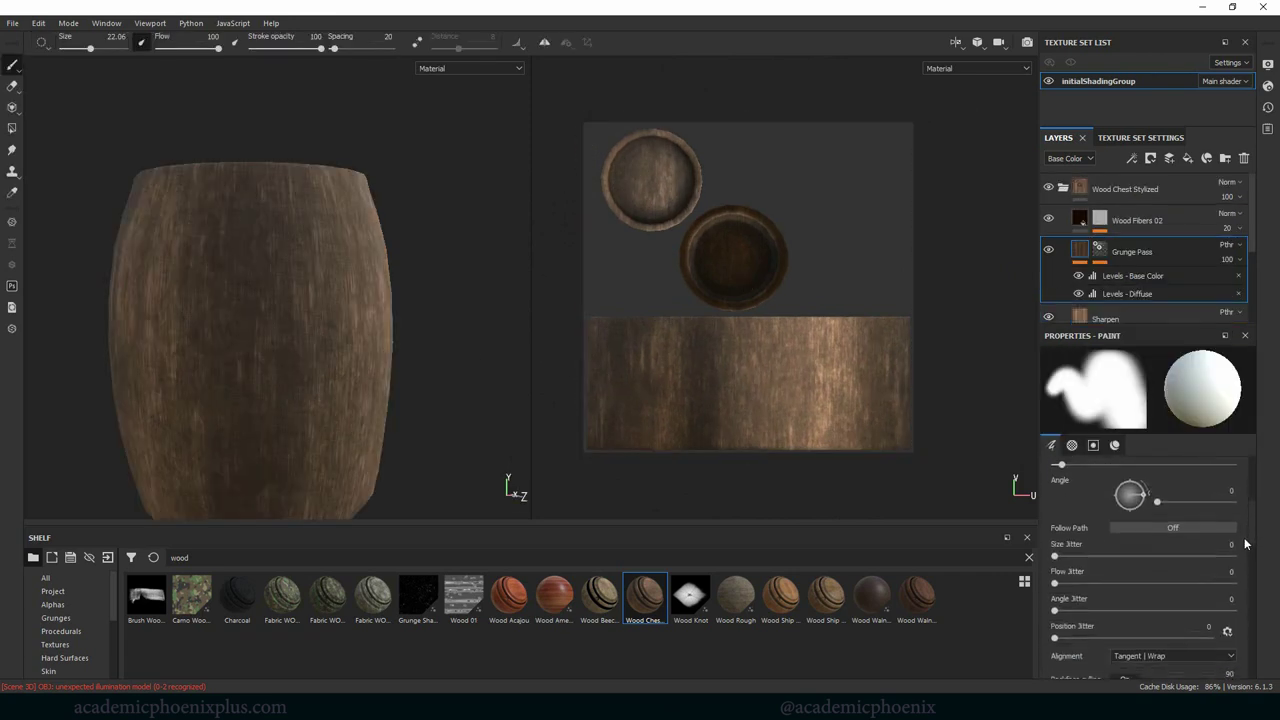
scroll(1245, 565, "up", 2)
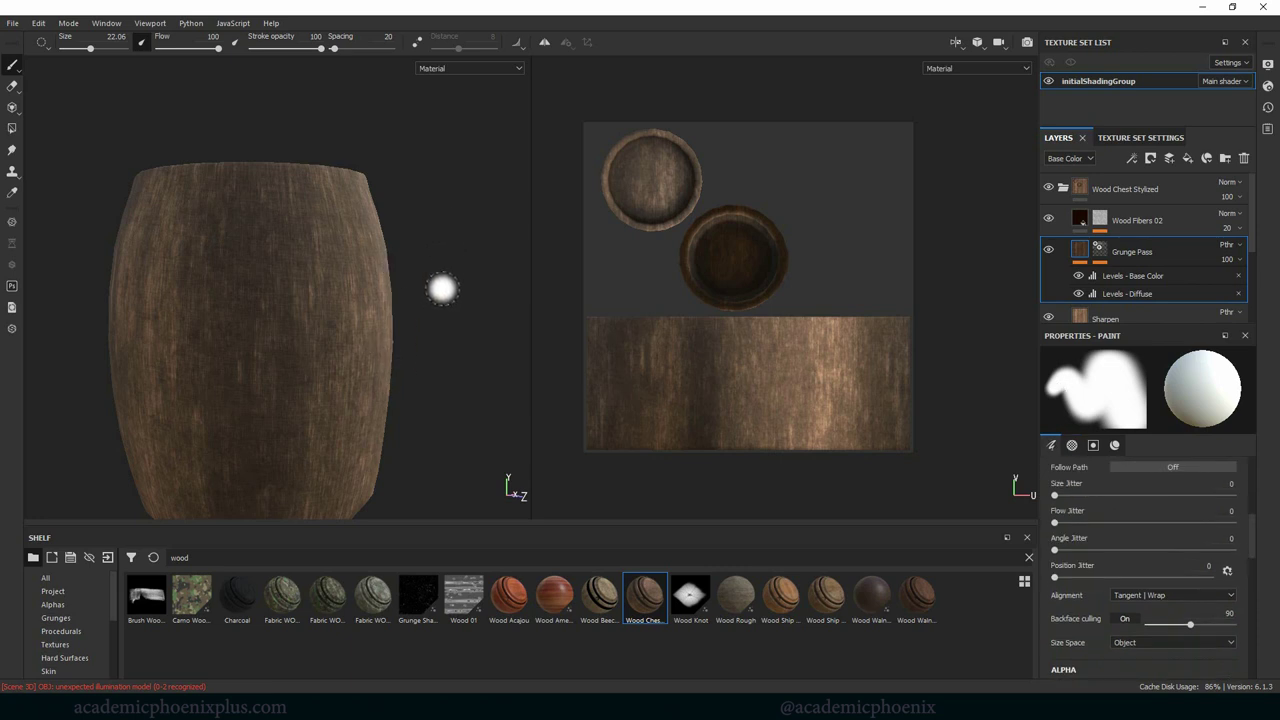
middle_click_drag(449, 266, 455, 232, "alt")
left_click_drag(455, 232, 445, 300, "alt")
Collapse the Wood Chest Stylized folder and move Layer 1 above it
left_click(1064, 189)
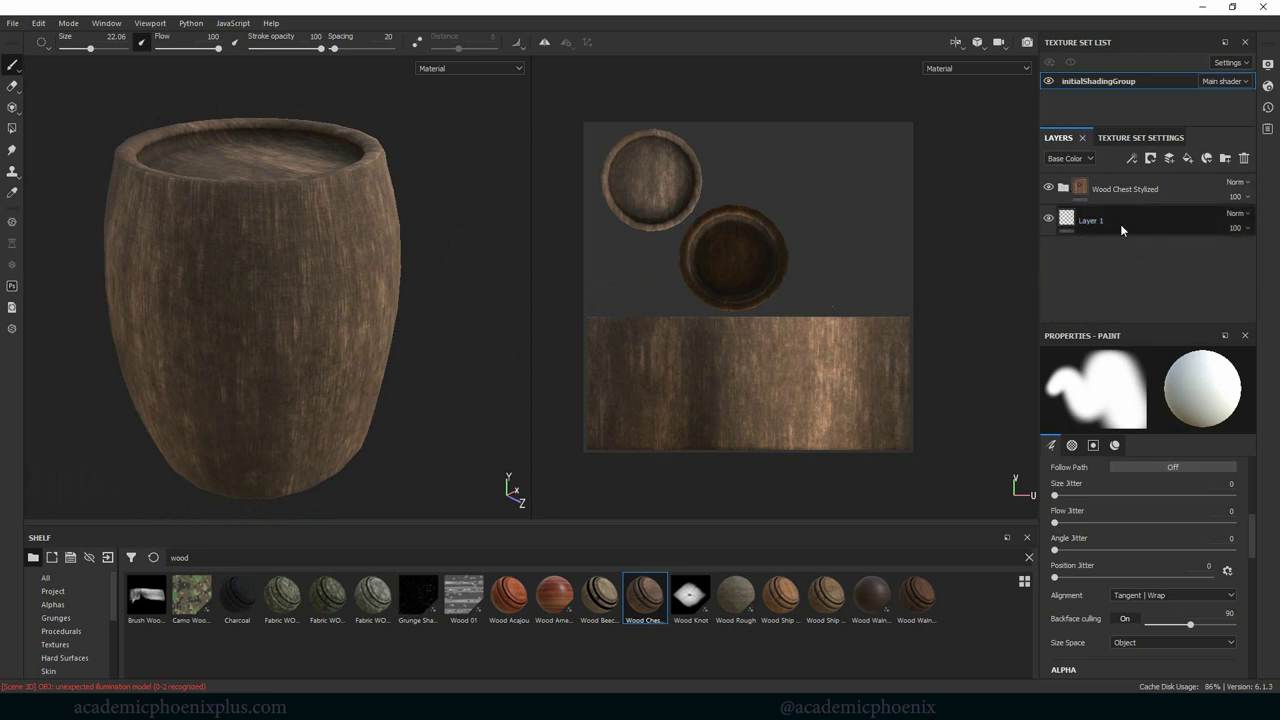
left_click_drag(1124, 223, 1142, 183)
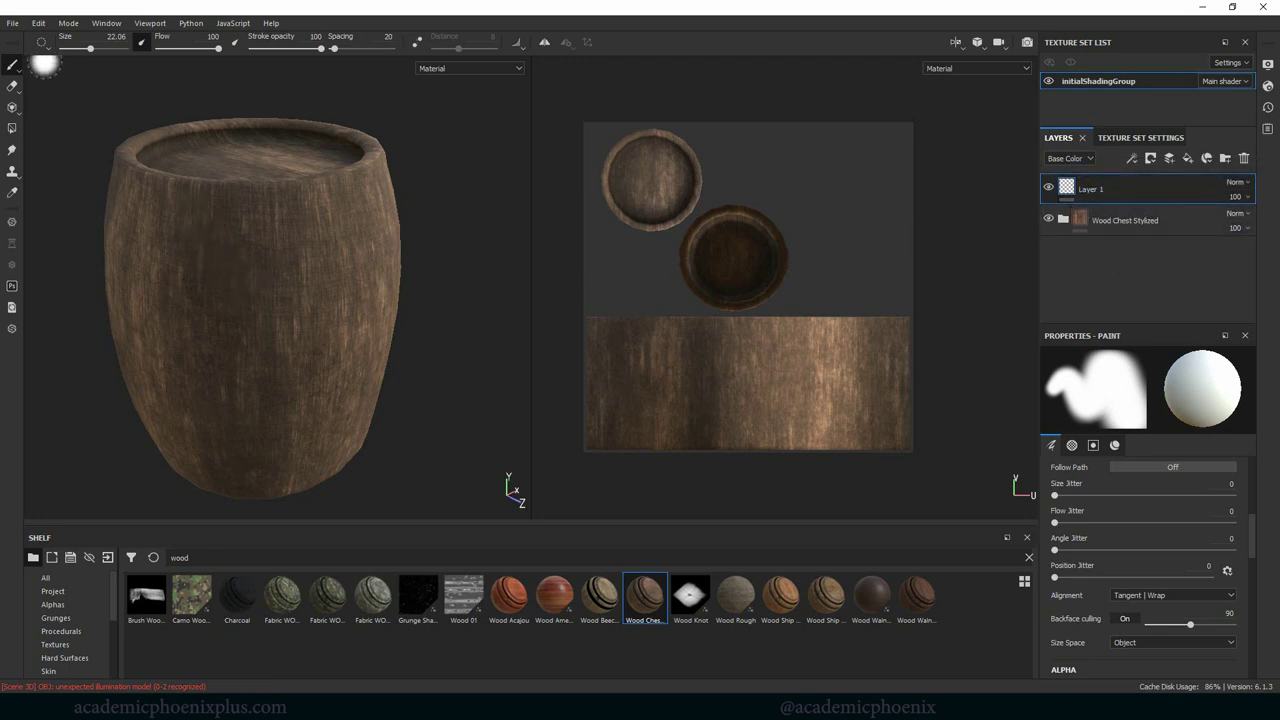
With the Paint tool, disable the brush's roughness and metallic channels, leaving color, height and normal enabled
left_click(11, 66)
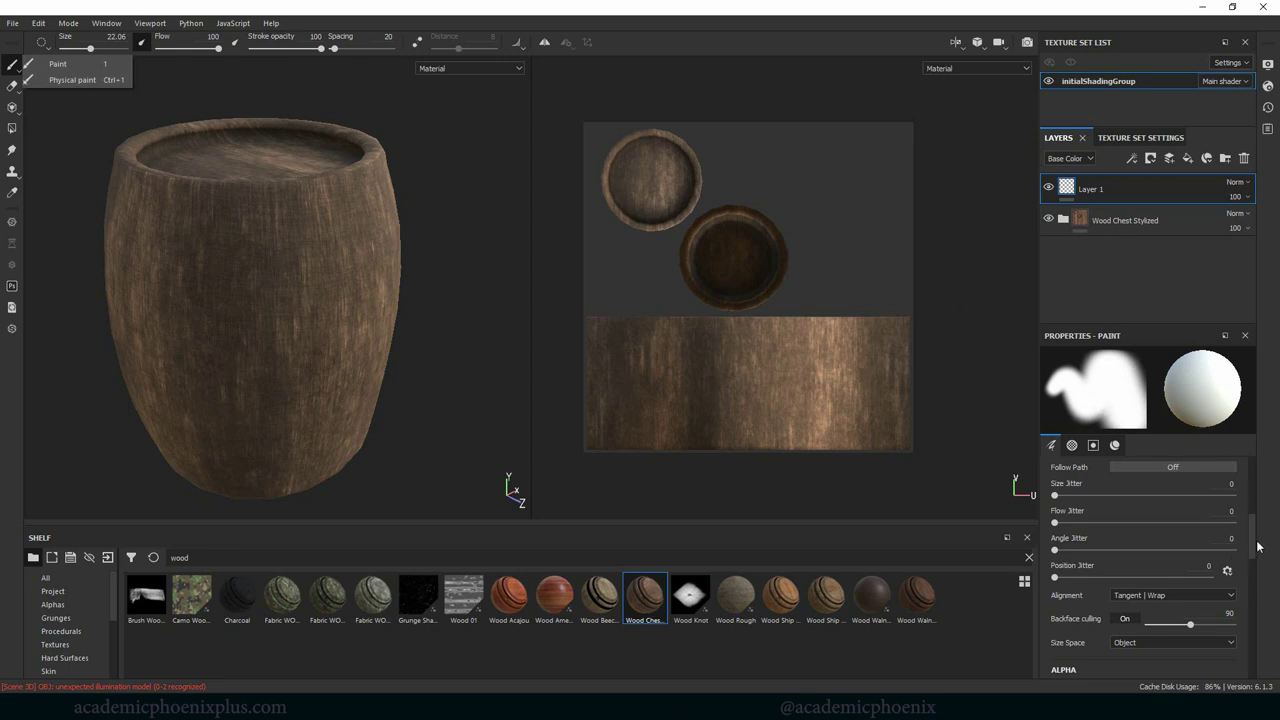
mouse_move(1257, 546)
left_mouse_down()
mouse_move(1247, 651)
mouse_move(1248, 632)
left_mouse_up()
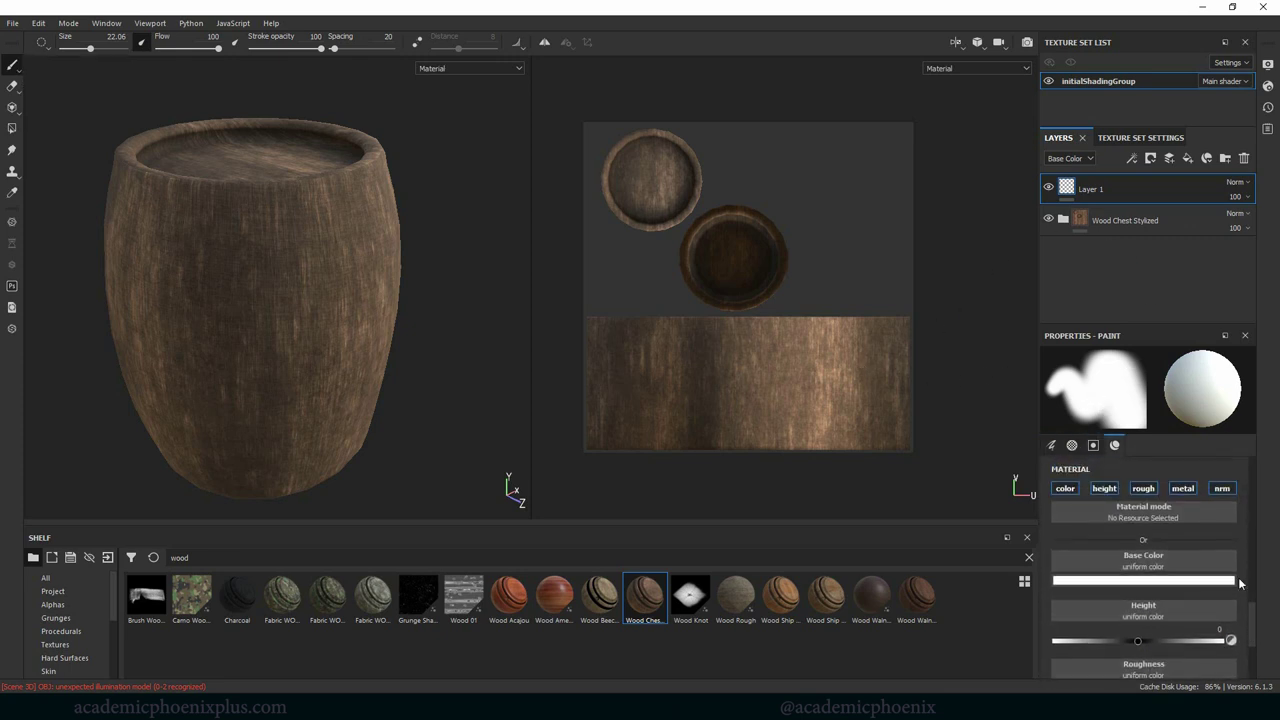
left_click(1144, 490)
left_click(1188, 491)
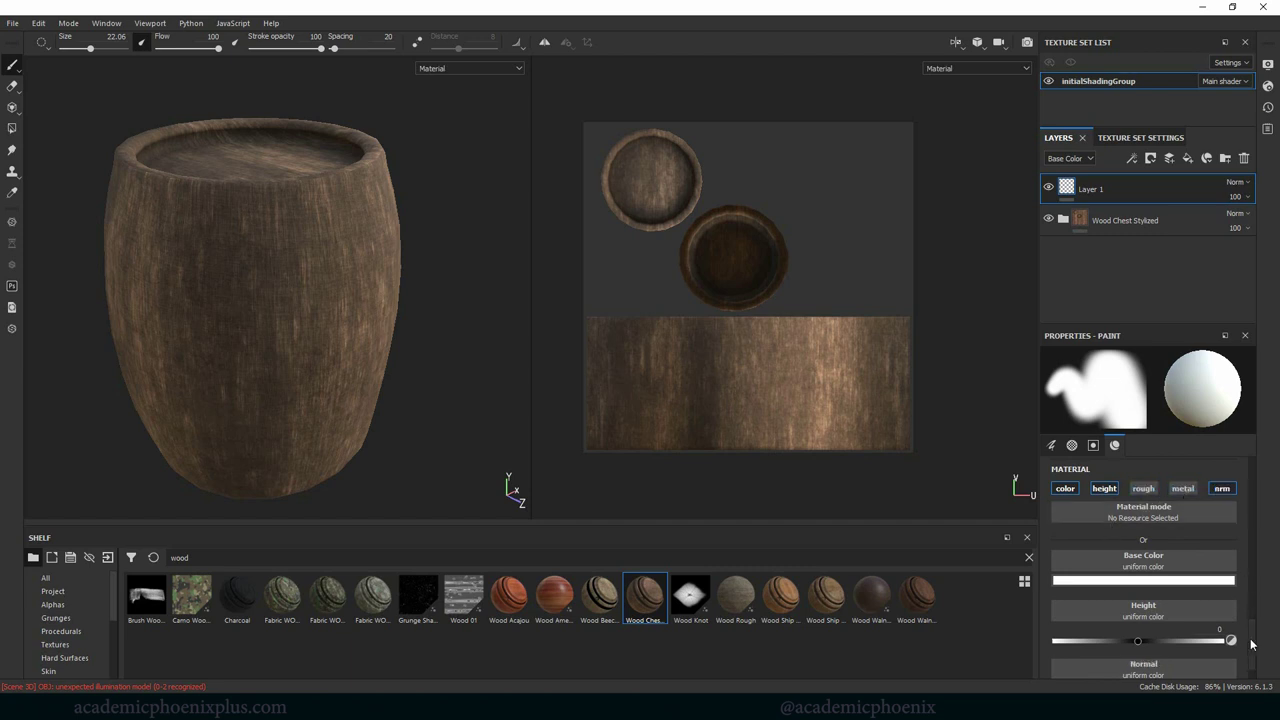
scroll(1250, 668, "down", 1)
scroll(1259, 645, "up", 1)
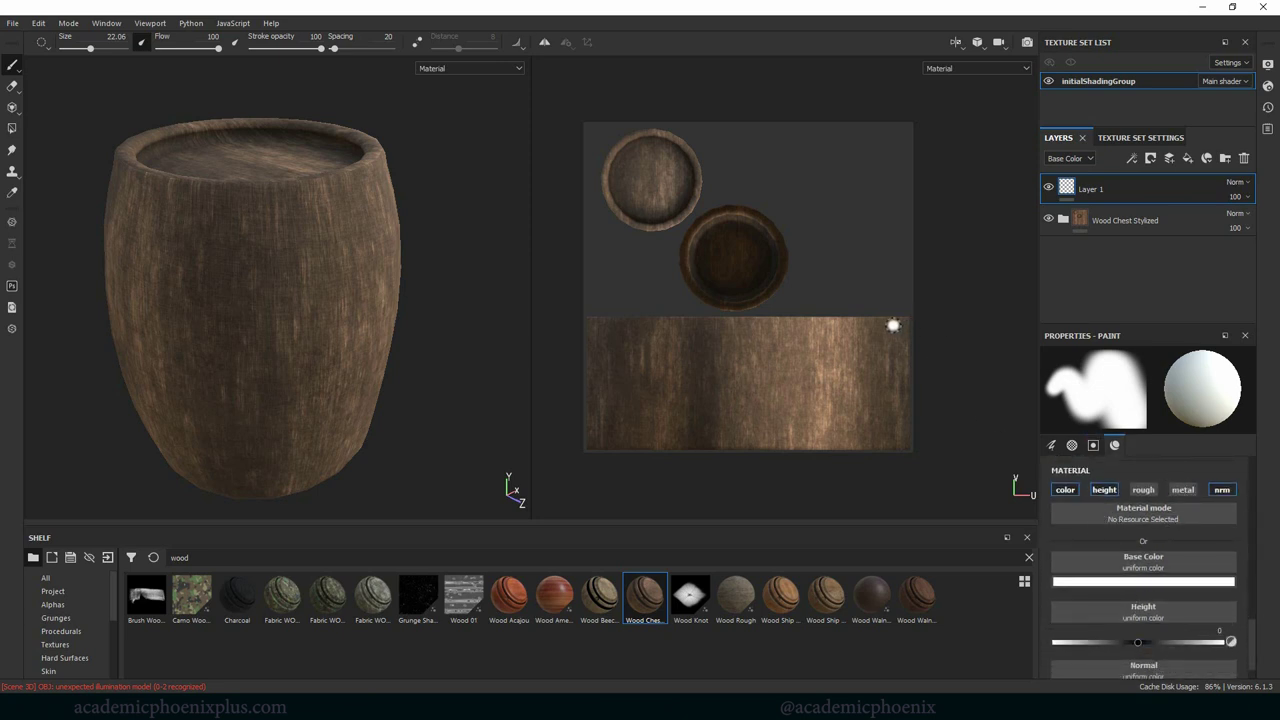
Paint a white test stroke on the barrel side's UV shell and undo it
left_click_drag(885, 324, 832, 405)
key("ctrl+z")
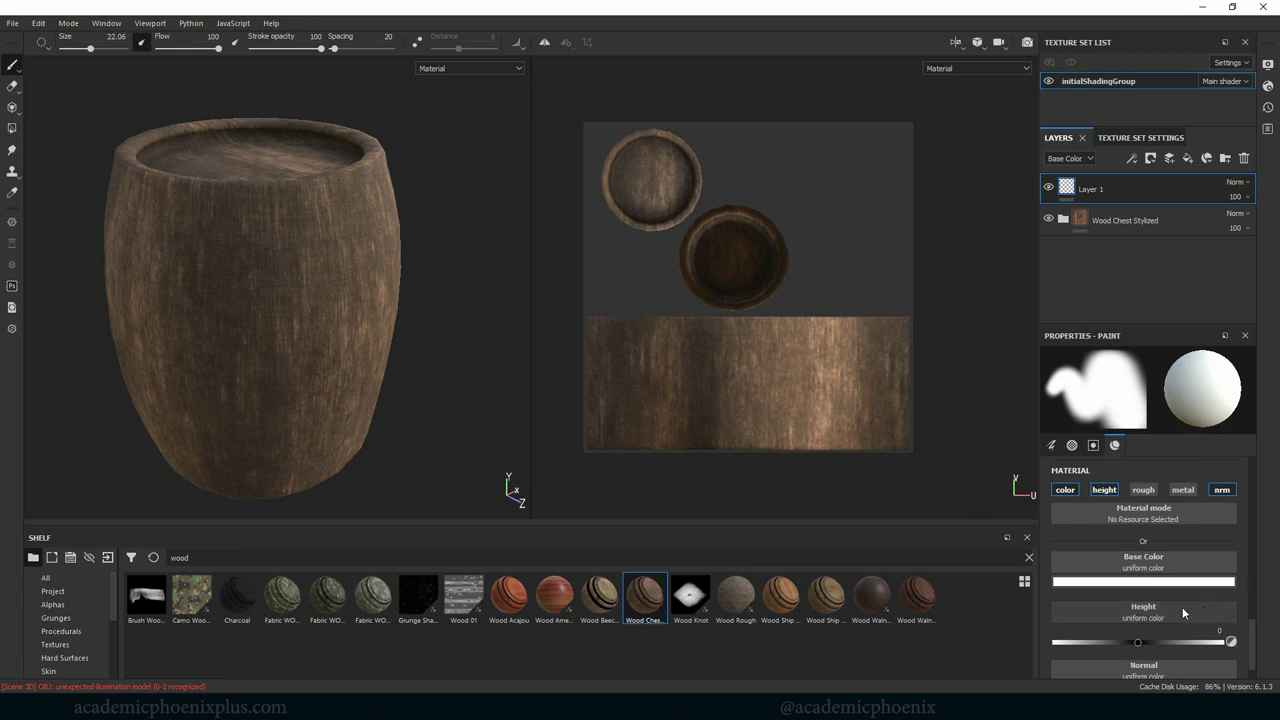
Set the brush's base color to near black, with RGB values of 0.003
left_click(1160, 581)
left_click(1107, 539)
left_click_drag(1105, 539, 1091, 544)
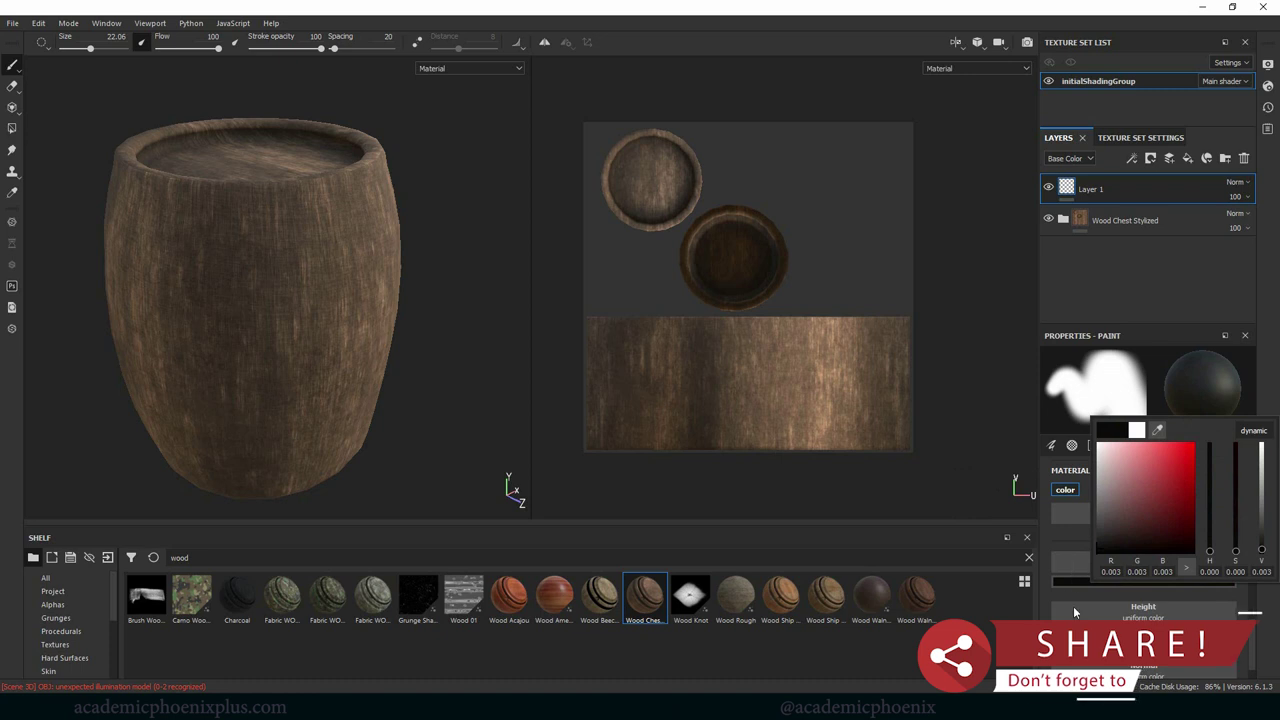
left_click(871, 303)
Paint black test strokes on the UV shell and the barrel's side, undoing each one
left_click_drag(868, 320, 838, 372)
key("ctrl+z")
left_click_drag(295, 185, 320, 340)
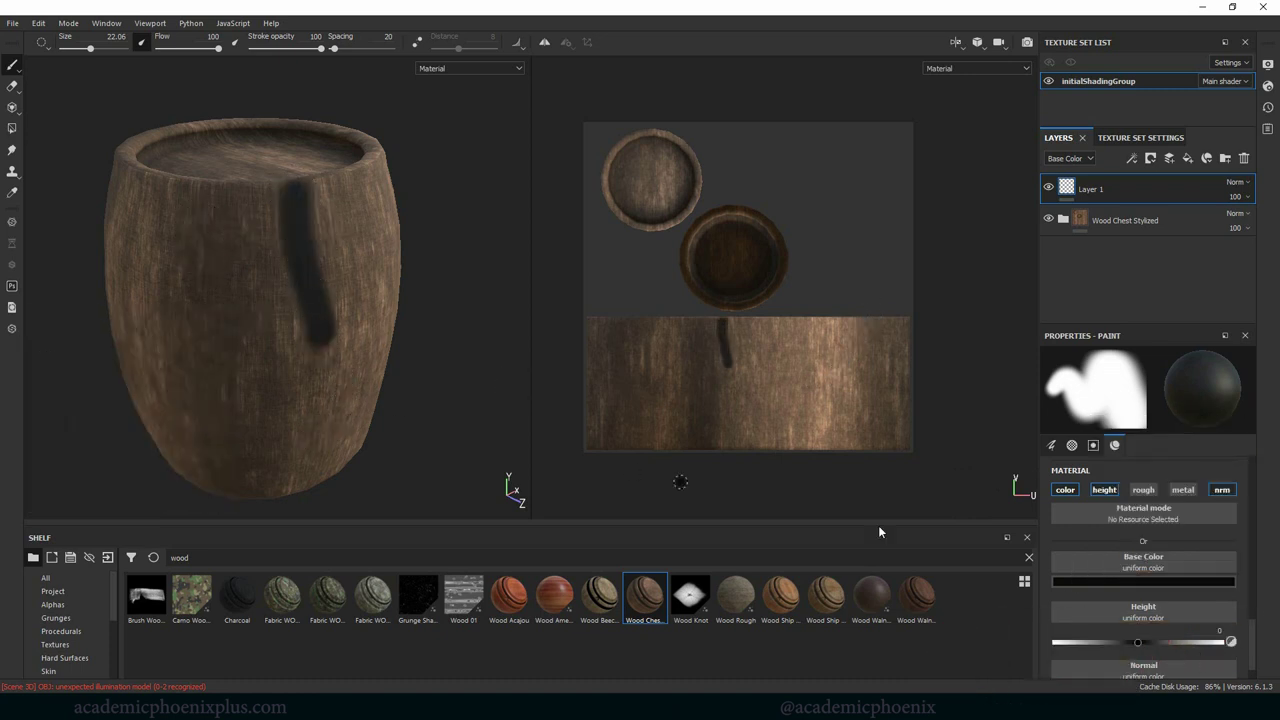
key("ctrl+z")
Try a brush height of about -0.51 with a vertical stroke down the barrel's side, and undo the stroke
scroll(1249, 622, "down", 1)
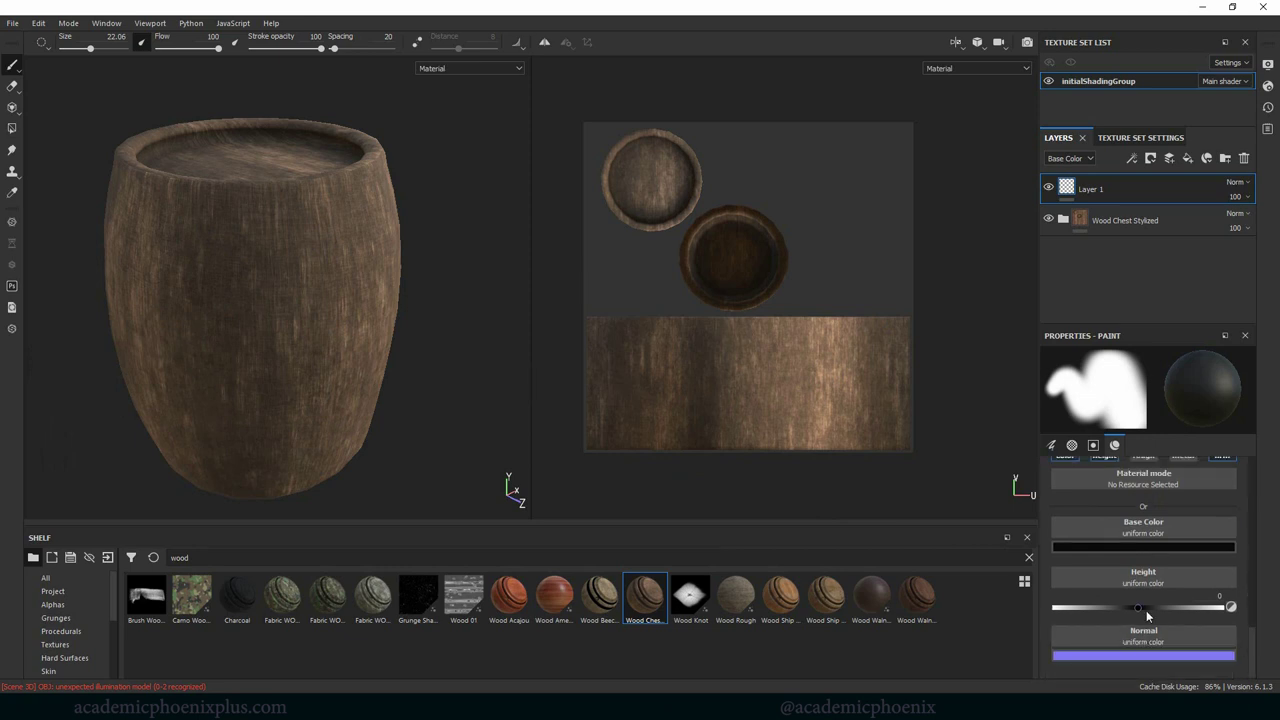
left_click_drag(1137, 607, 1092, 607)
left_click_drag(296, 188, 286, 316)
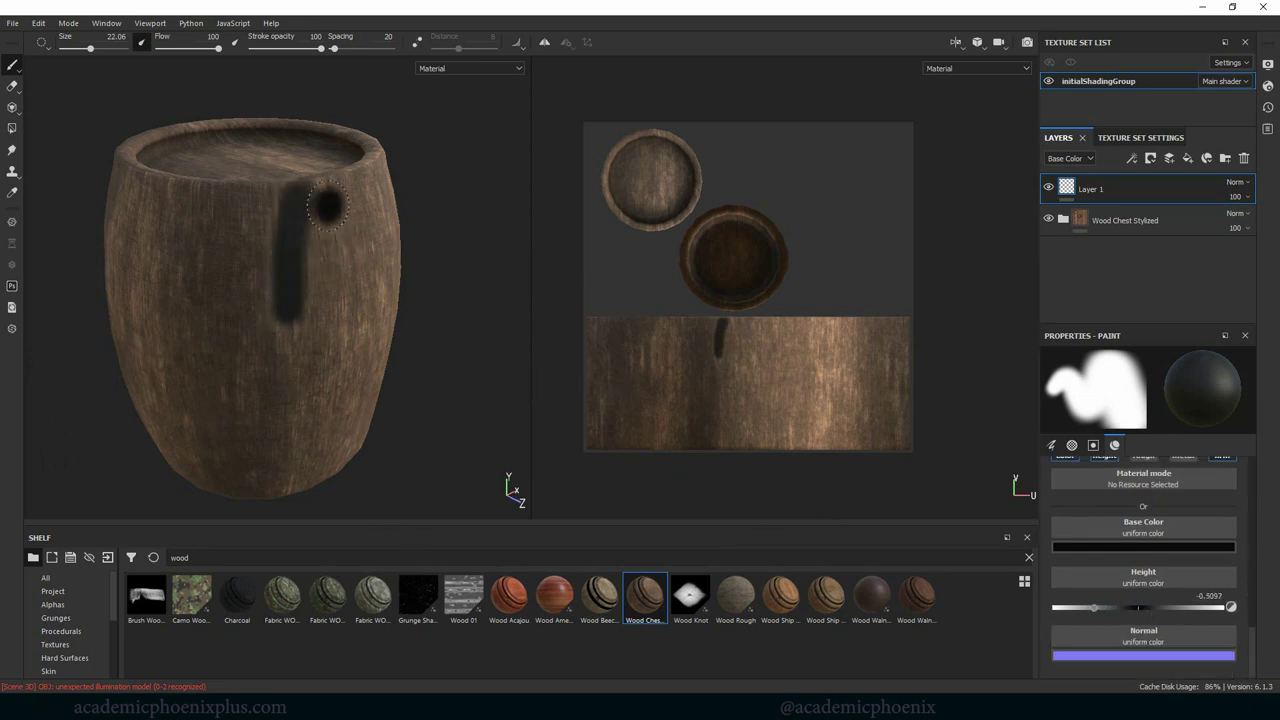
mouse_move(432, 352)
left_mouse_down("alt")
mouse_move(491, 343)
mouse_move(497, 354)
left_mouse_up("alt")
key("ctrl+z")
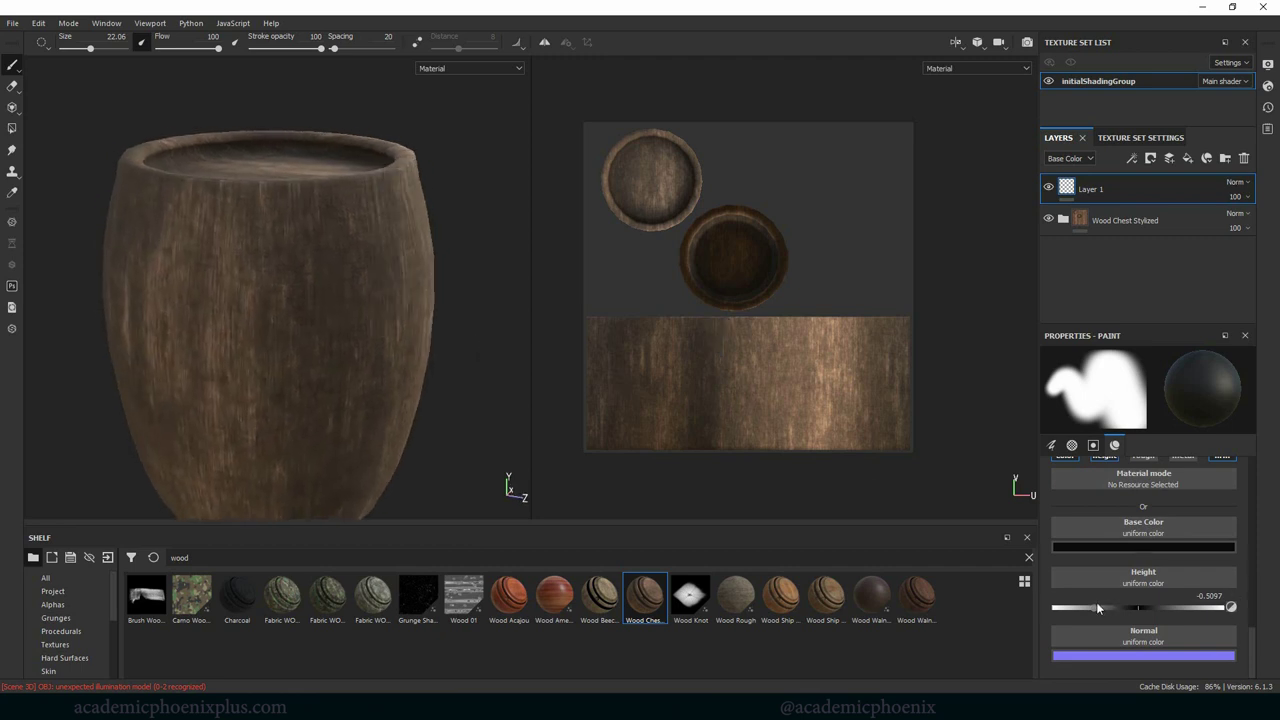
Set the brush height to -1, test it with strokes on the barrel's side and undo them
left_click_drag(1095, 606, 1044, 614)
left_click(378, 241)
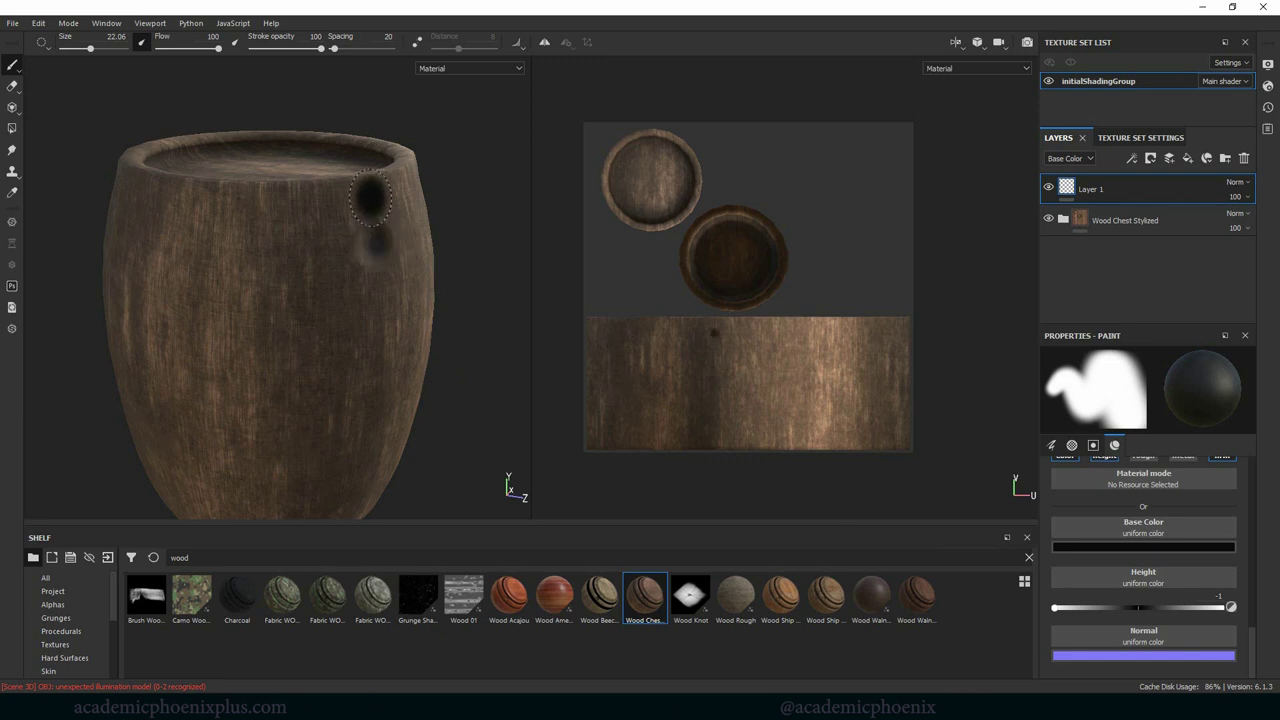
left_click_drag(364, 190, 319, 349)
key("ctrl+z")
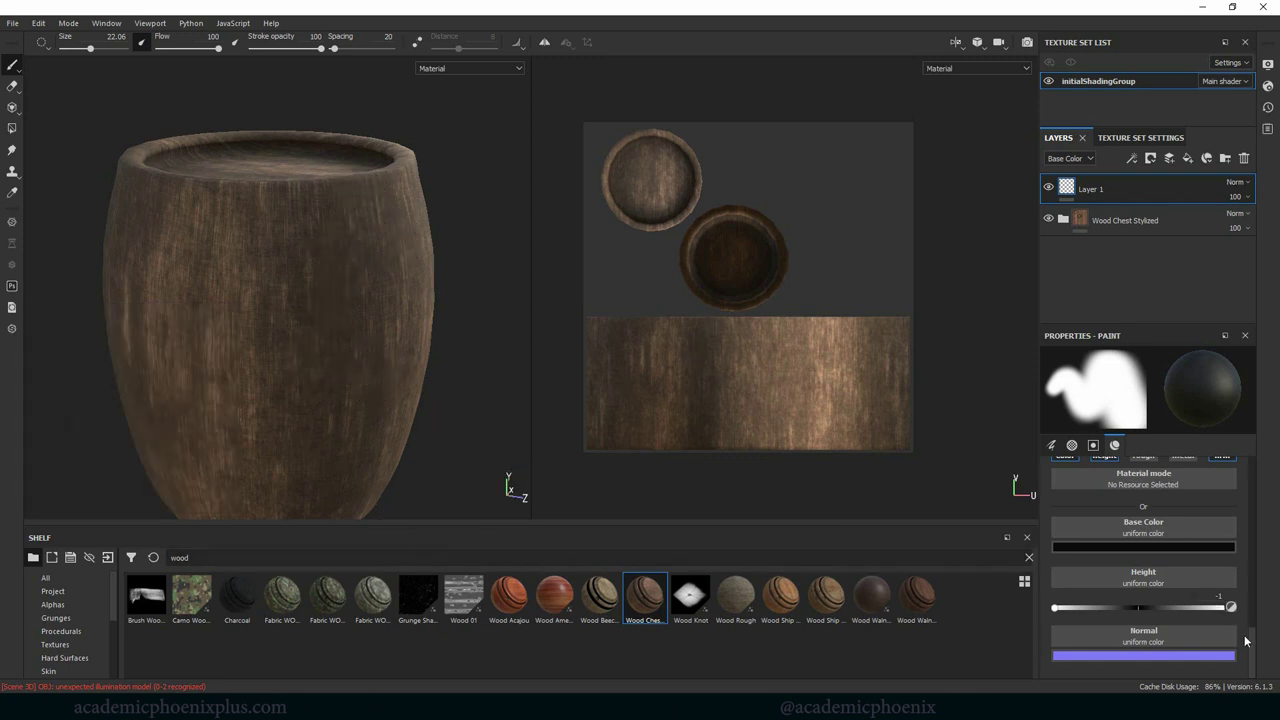
Browse the brush alphas, search them for "squar" and assign the Square Rectangle alpha
scroll(1251, 625, "up", 2)
scroll(1251, 625, "up", 5)
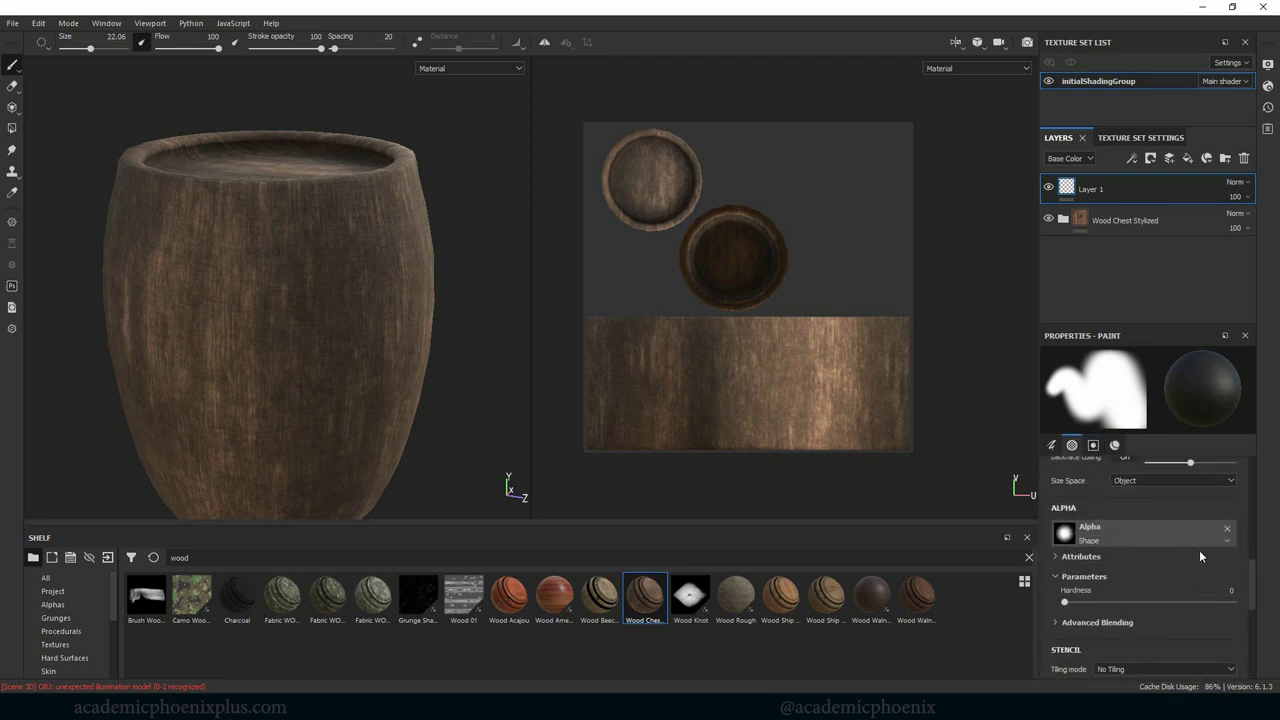
left_click(1225, 541)
left_click(1149, 537)
left_click(1135, 367)
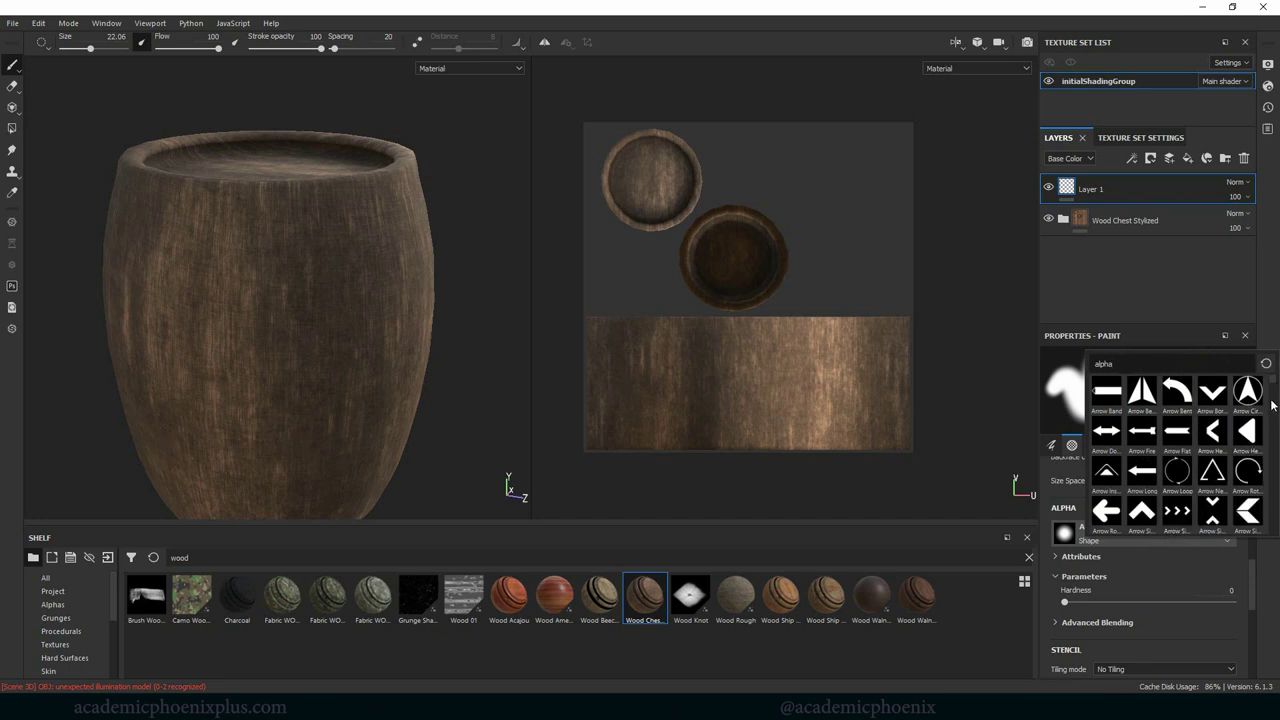
scroll(1272, 403, "down", 5)
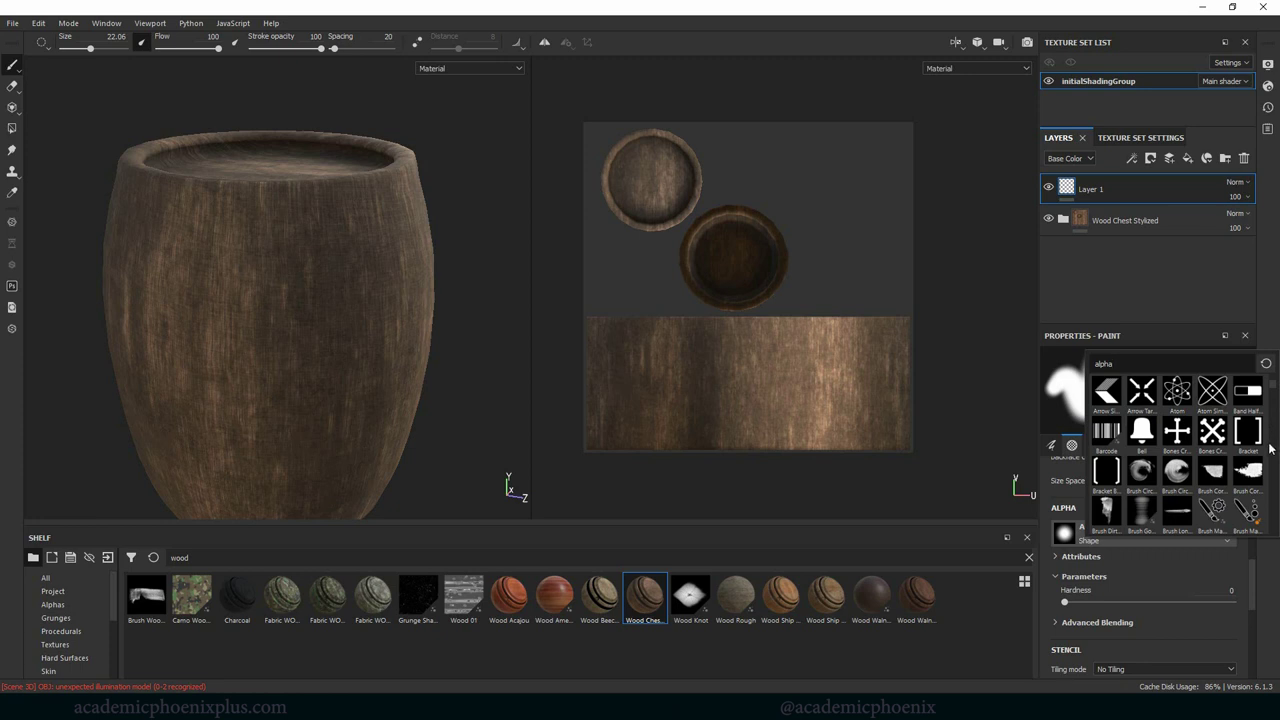
scroll(1273, 445, "down", 5)
scroll(1273, 453, "down", 4)
left_click(1130, 366)
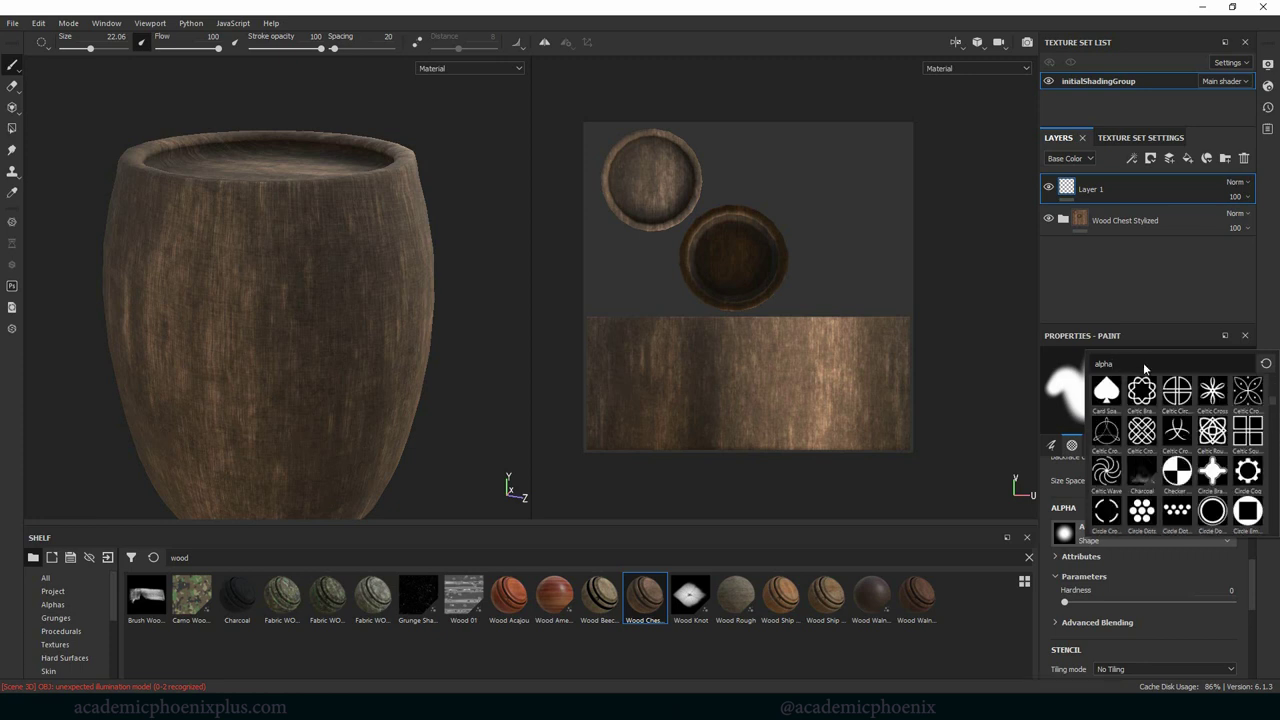
type("squar")
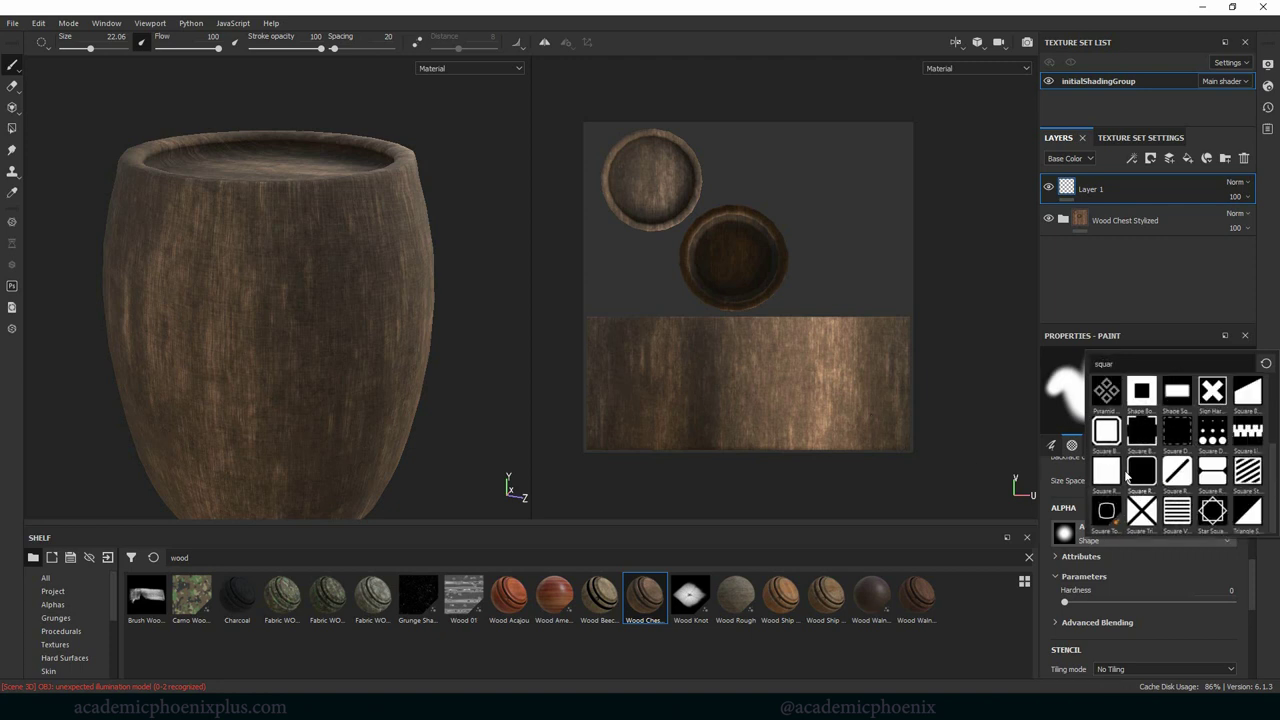
left_click(1104, 476)
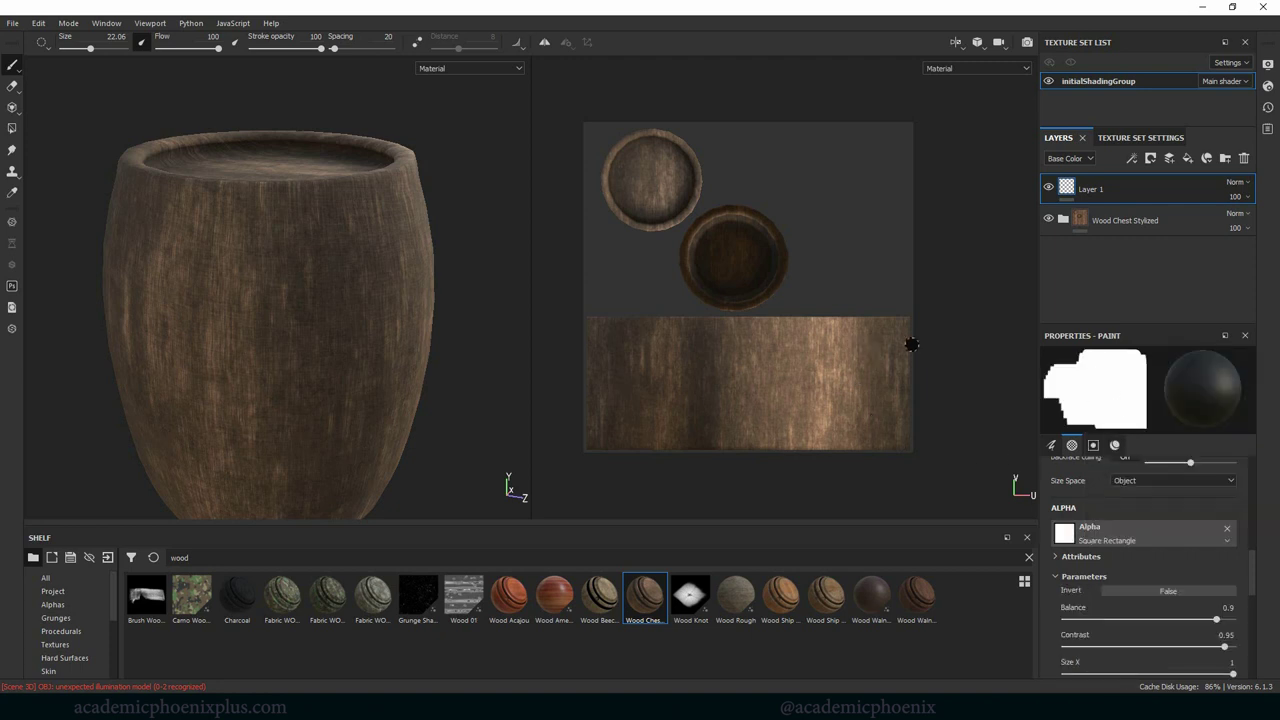
Paint test strokes with the square brush on the UV shell and the barrel's side, undoing each one
left_click_drag(854, 319, 852, 380)
key("ctrl+z")
left_click_drag(274, 212, 258, 336)
key("ctrl+z")
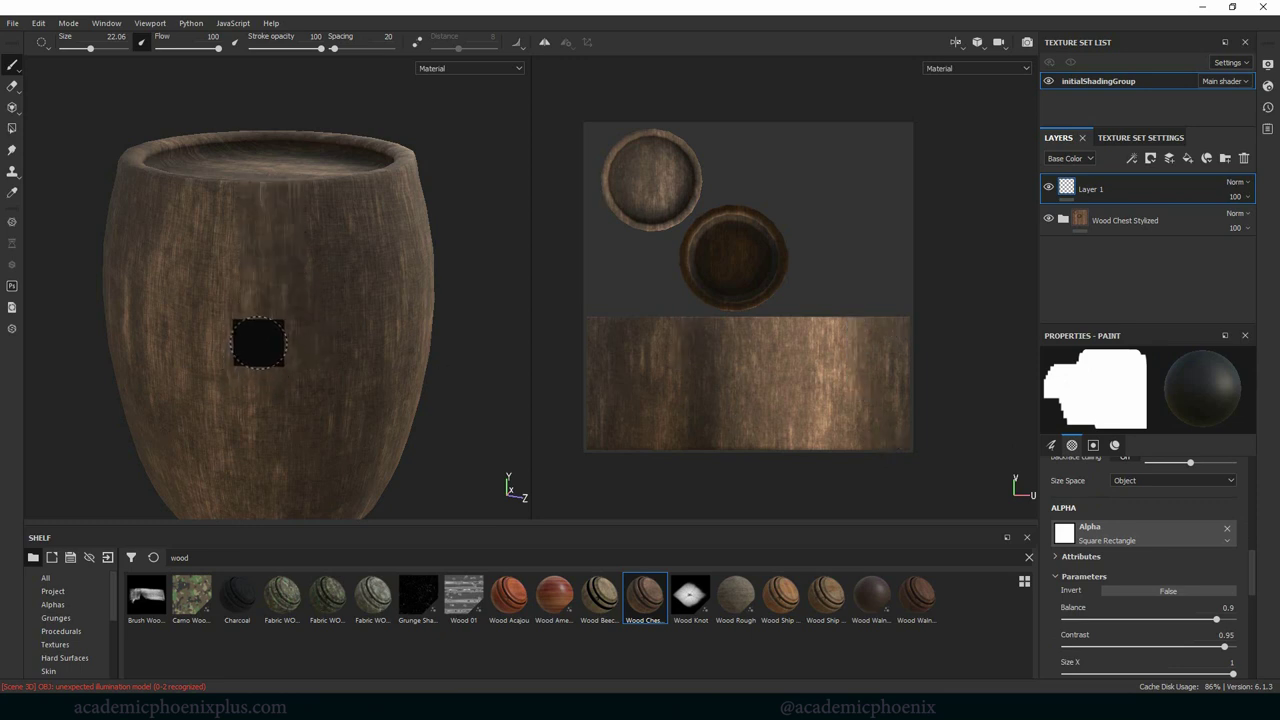
Reduce the square brush size to 5.28, test it with a stroke down the barrel's side and undo the stroke
key("bracketleft")
key("bracketleft")
key("bracketleft")
key("bracketleft")
key("bracketleft")
key("bracketleft")
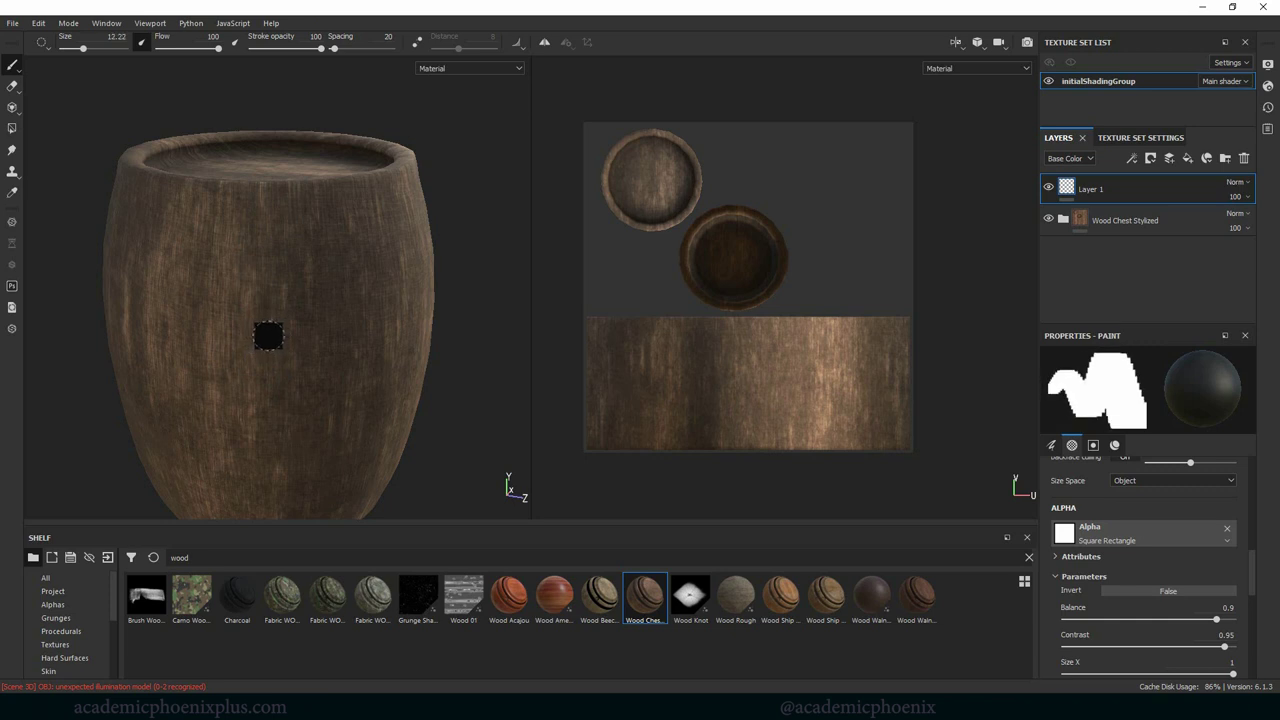
right_click_drag(269, 336, 273, 335, "ctrl")
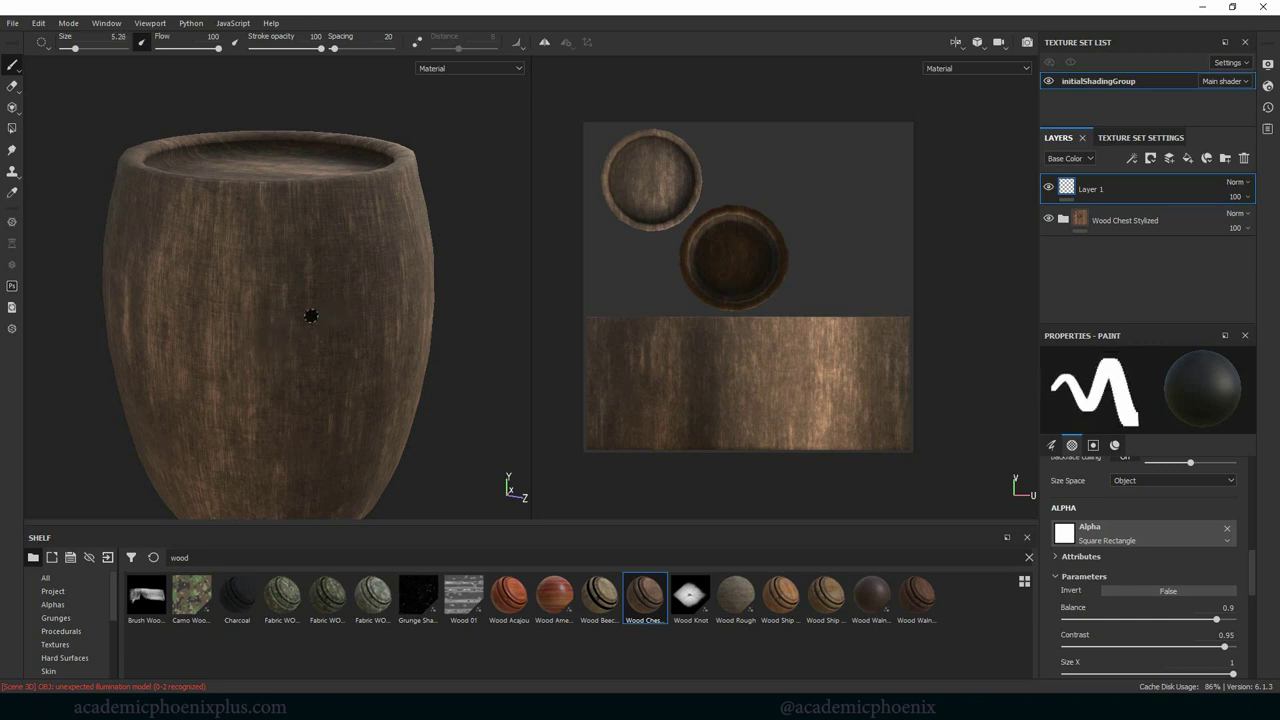
left_click_drag(294, 184, 281, 283)
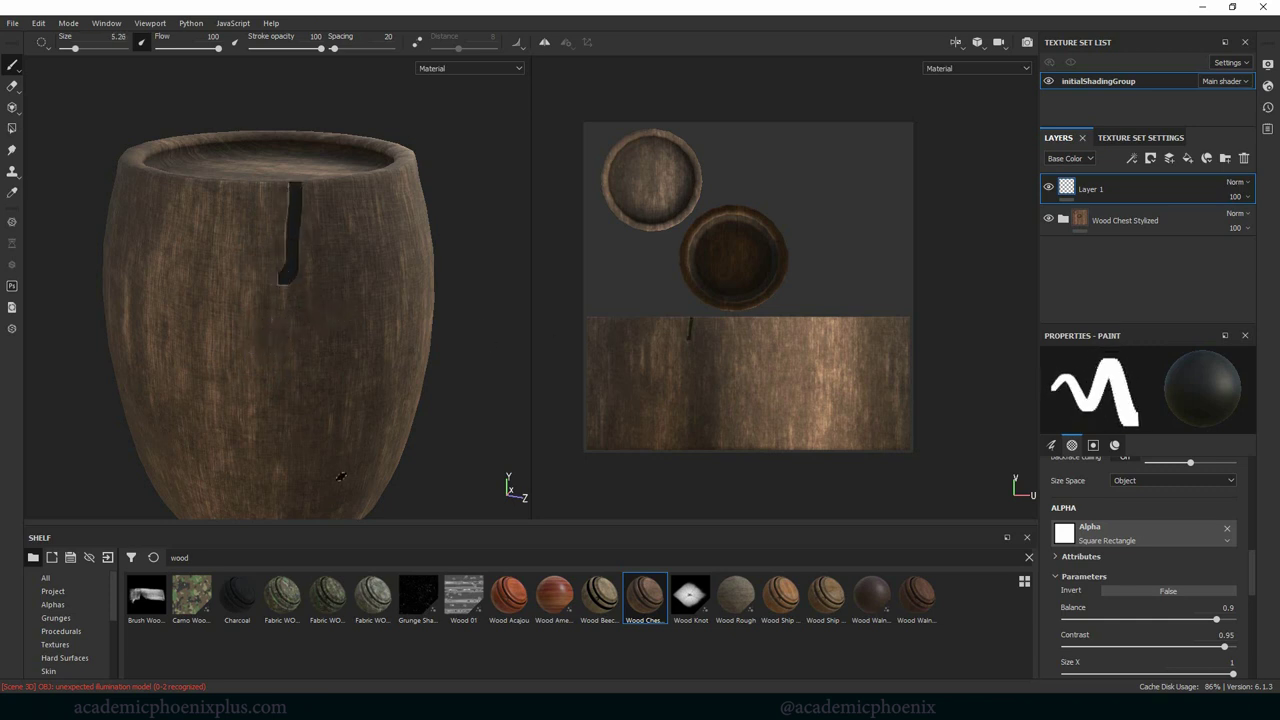
key("ctrl+z")
Reduce the brush size to 2.86, test it with a vertical stroke below the barrel's rim and undo the stroke
right_click_drag(311, 286, 316, 270, "ctrl")
left_click_drag(310, 182, 312, 259)
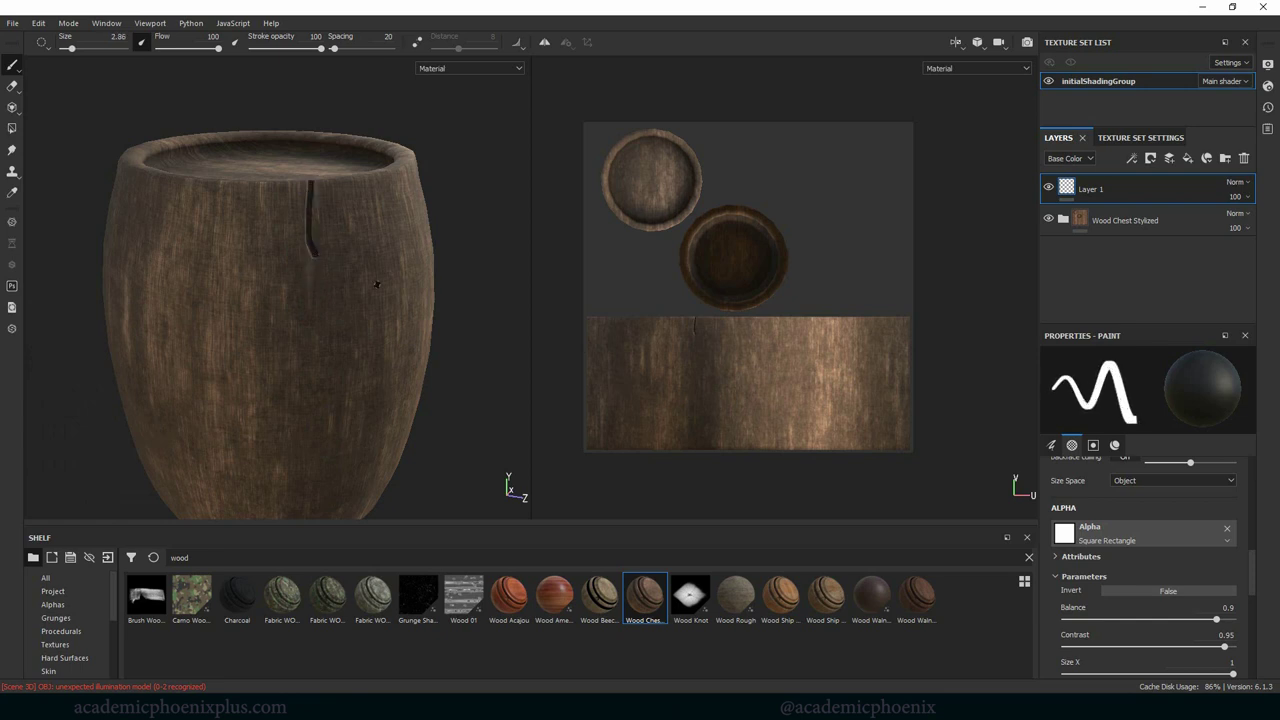
key("ctrl+z")
Try snapped straight vertical grooves with the 2.86 brush near the right edge of the barrel's side UV shell, undoing each one
right_click_drag(916, 323, 990, 332, "alt")
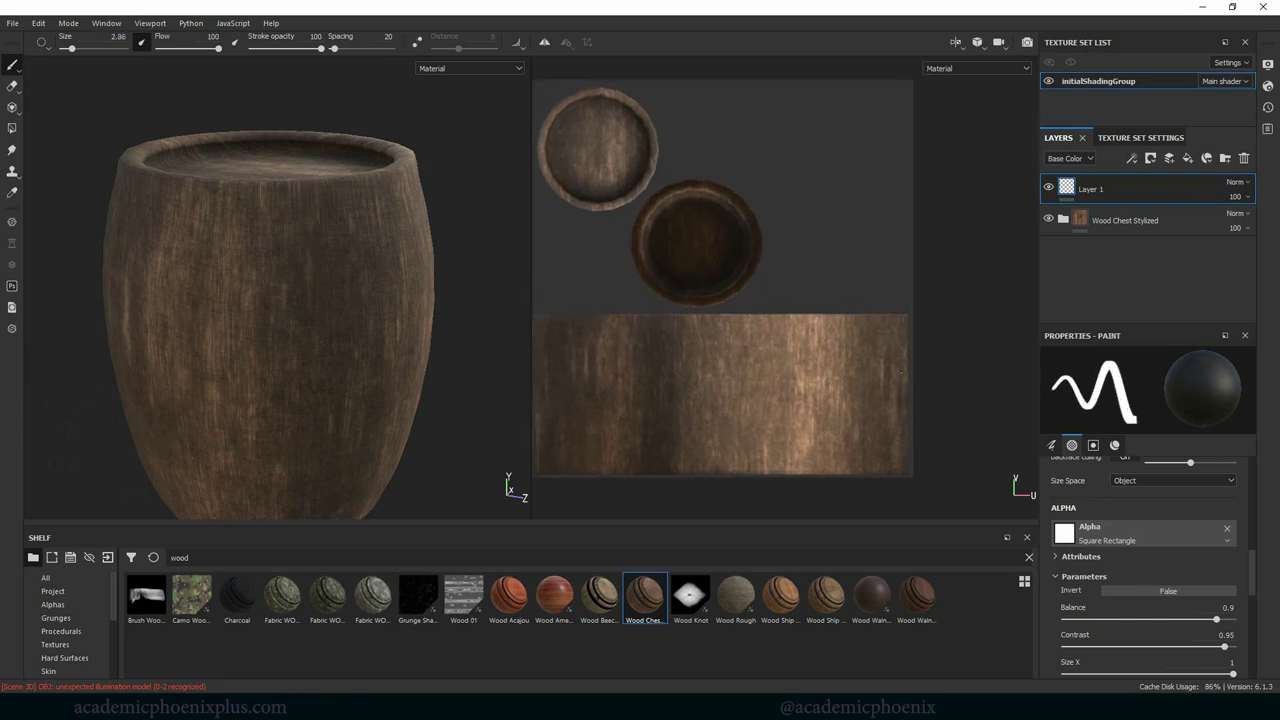
middle_click_drag(888, 355, 926, 291, "alt")
right_click_drag(926, 291, 1030, 335, "alt")
middle_click_drag(900, 343, 816, 325, "alt")
right_click_drag(816, 325, 919, 325, "alt")
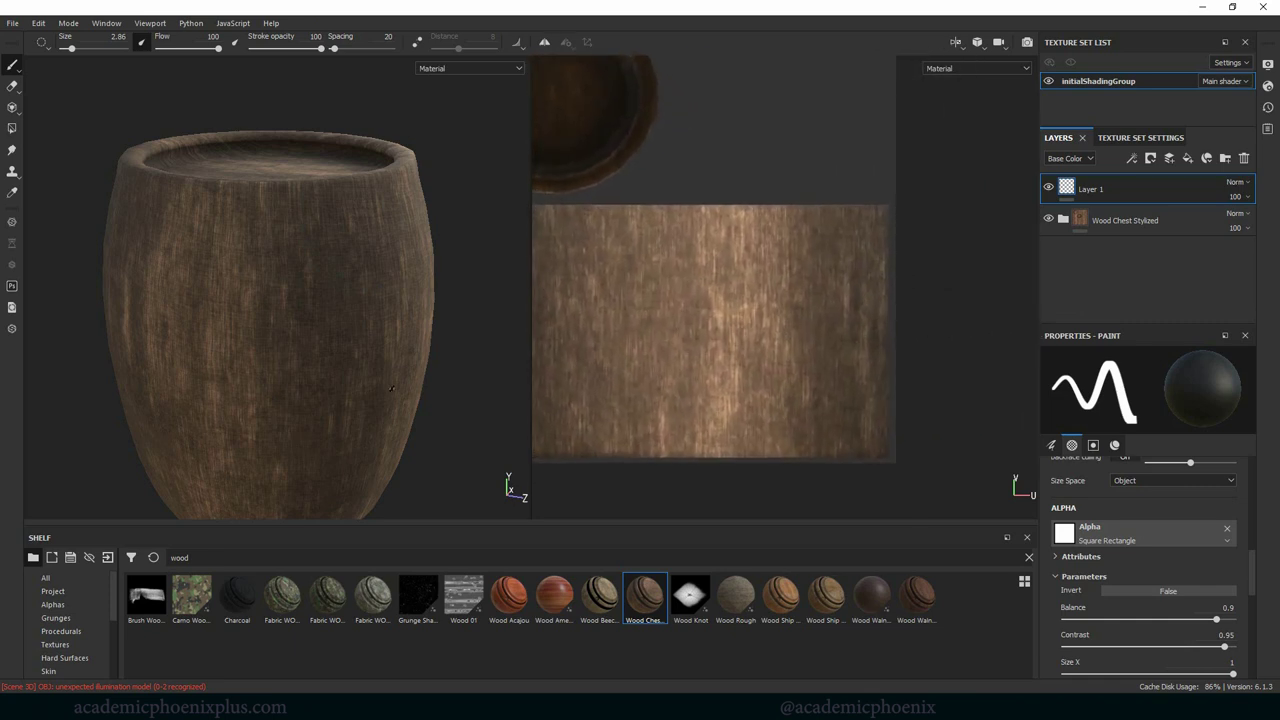
left_click_drag(446, 262, 467, 353, "alt")
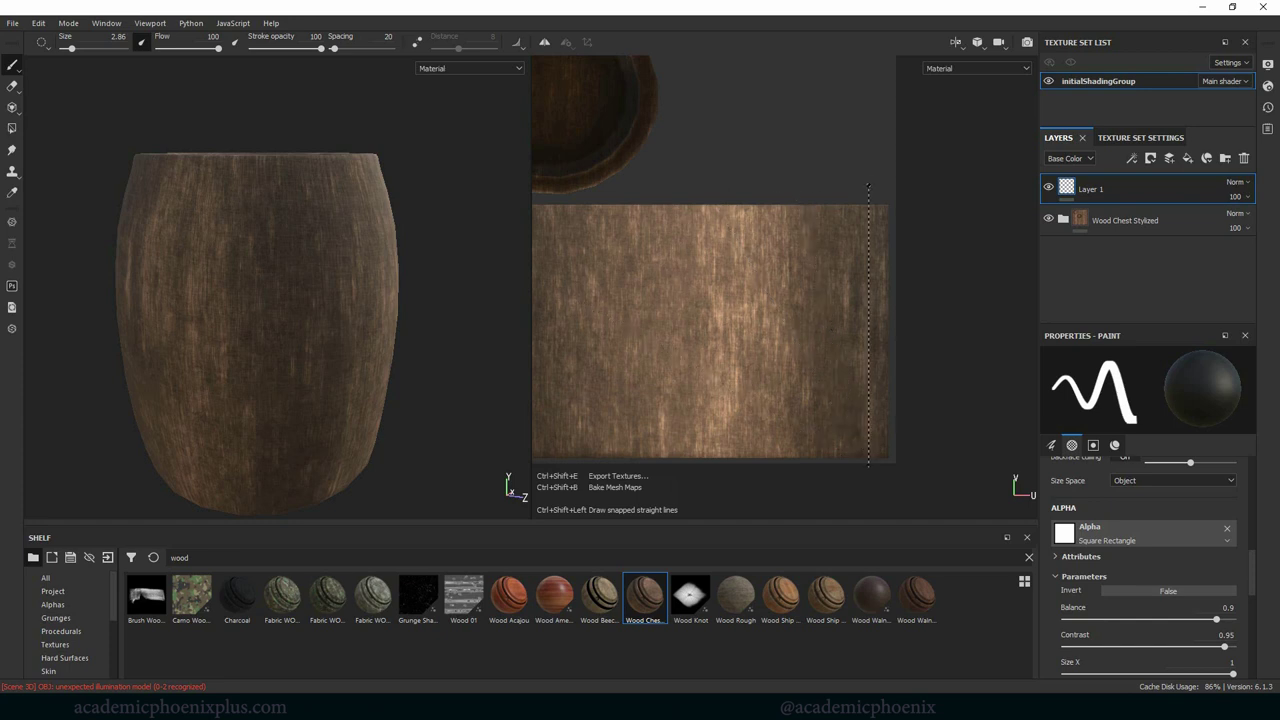
left_click(867, 187, "shift")
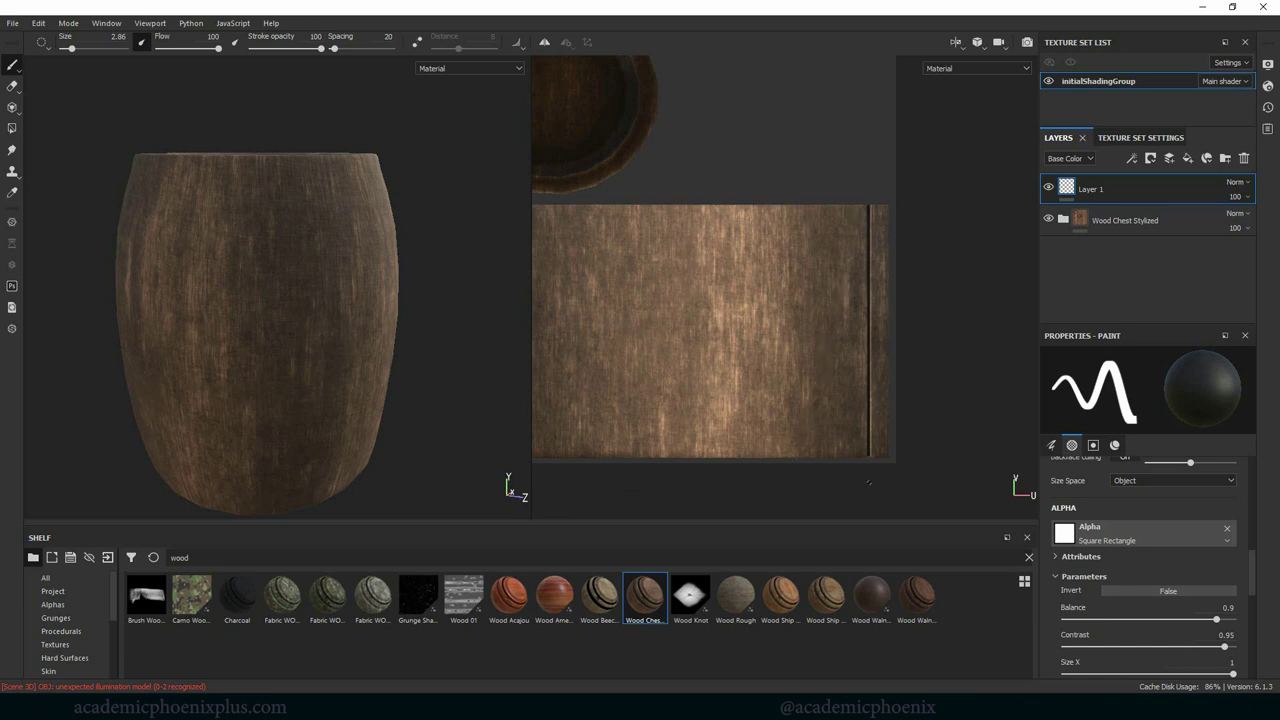
key("ctrl+z")
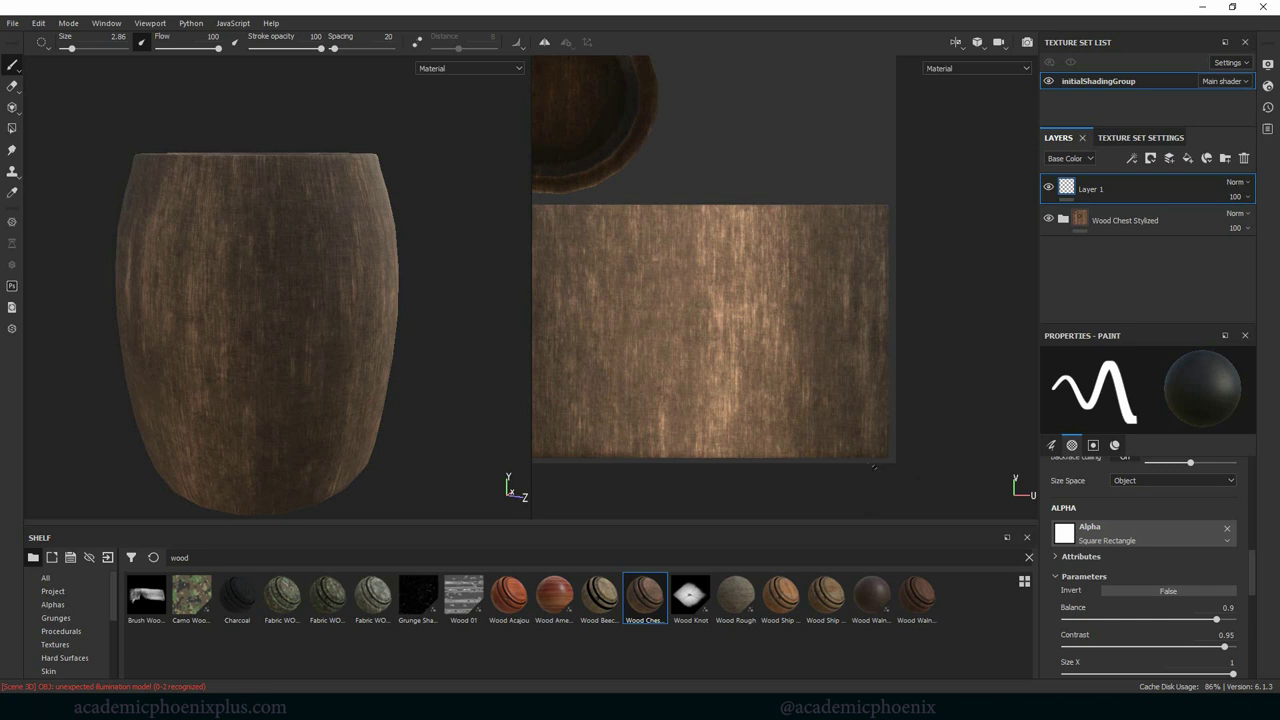
left_click(868, 178, "shift")
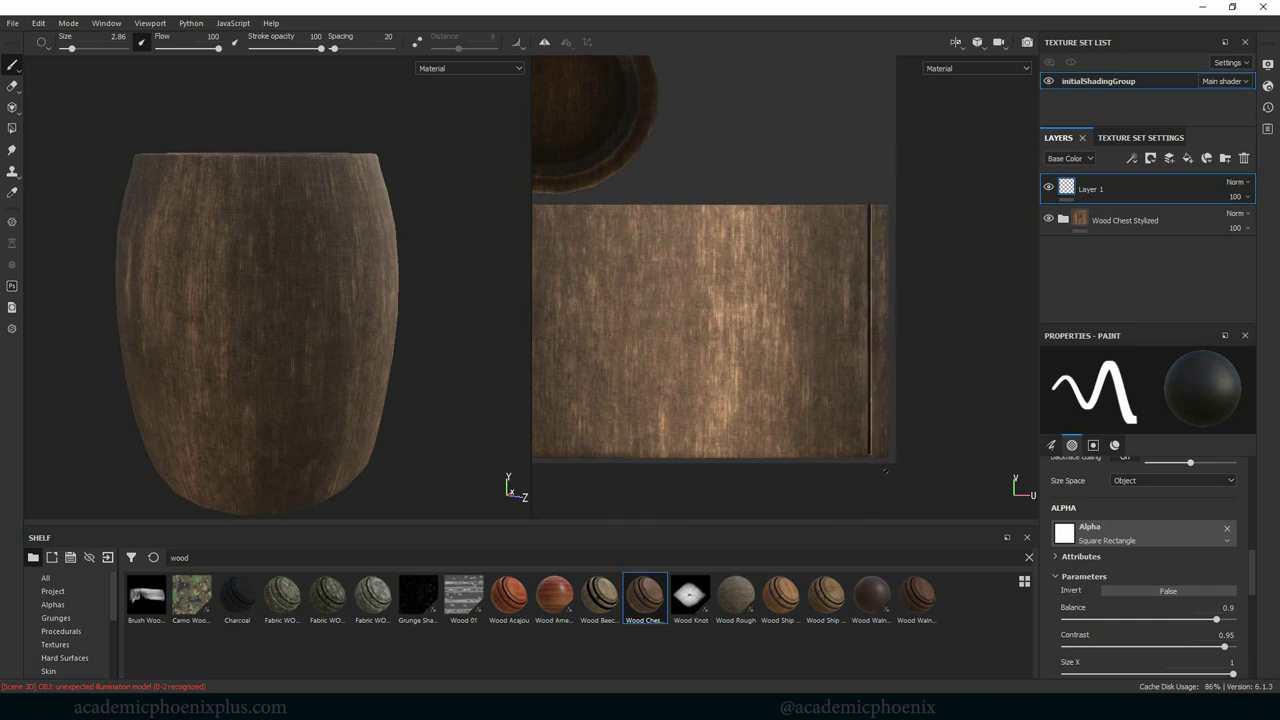
left_click_drag(473, 420, 354, 373, "alt")
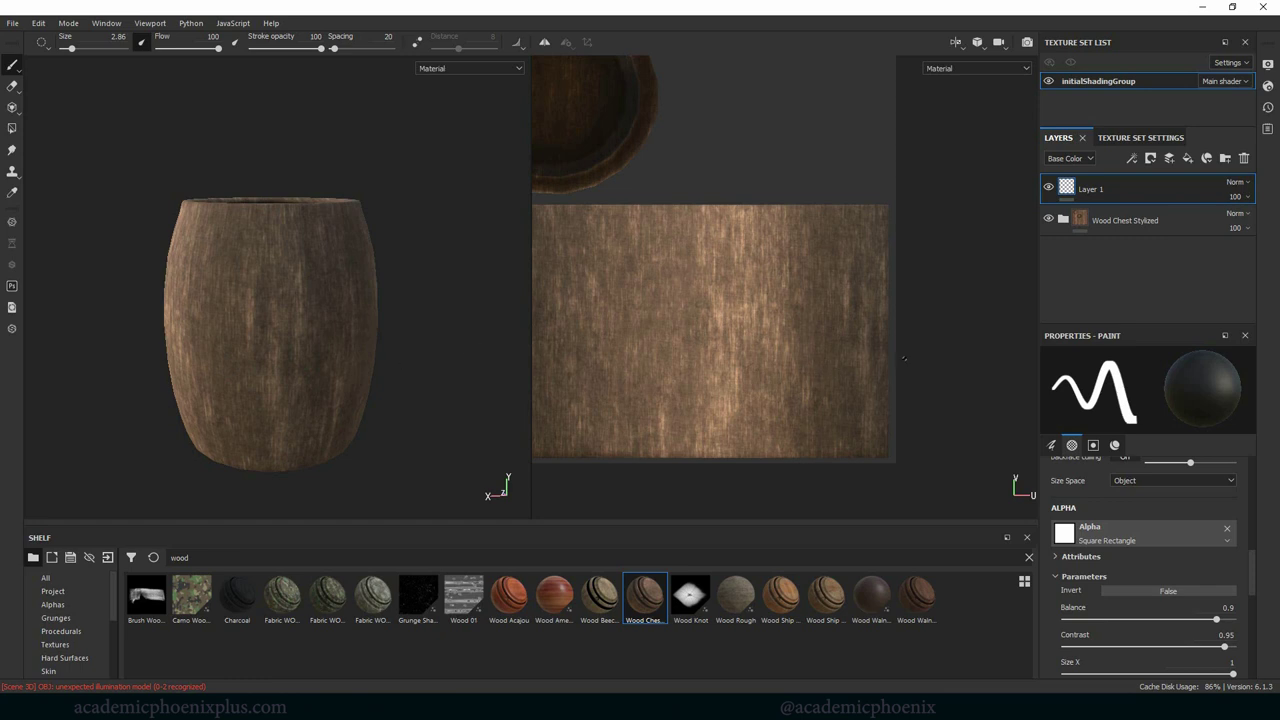
Set the brush size to 0.79 and paint a snapped straight vertical groove near the right edge of the side UV shell
key("bracketleft")
key("bracketleft")
key("bracketleft")
key("bracketleft")
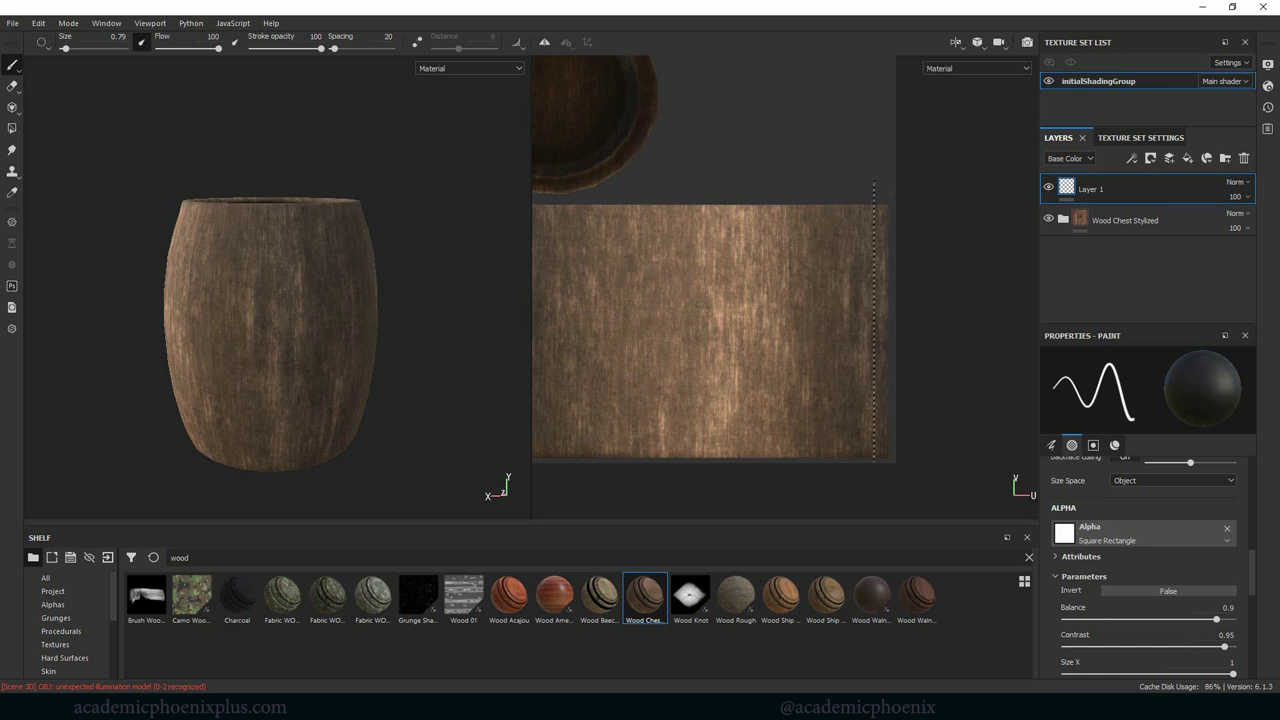
left_click(874, 186, "shift")
mouse_move(346, 382)
left_mouse_down("alt")
mouse_move(326, 391)
mouse_move(366, 378)
left_mouse_up("alt")
right_click_drag(370, 380, 424, 392, "alt")
left_click_drag(424, 392, 408, 440, "alt")
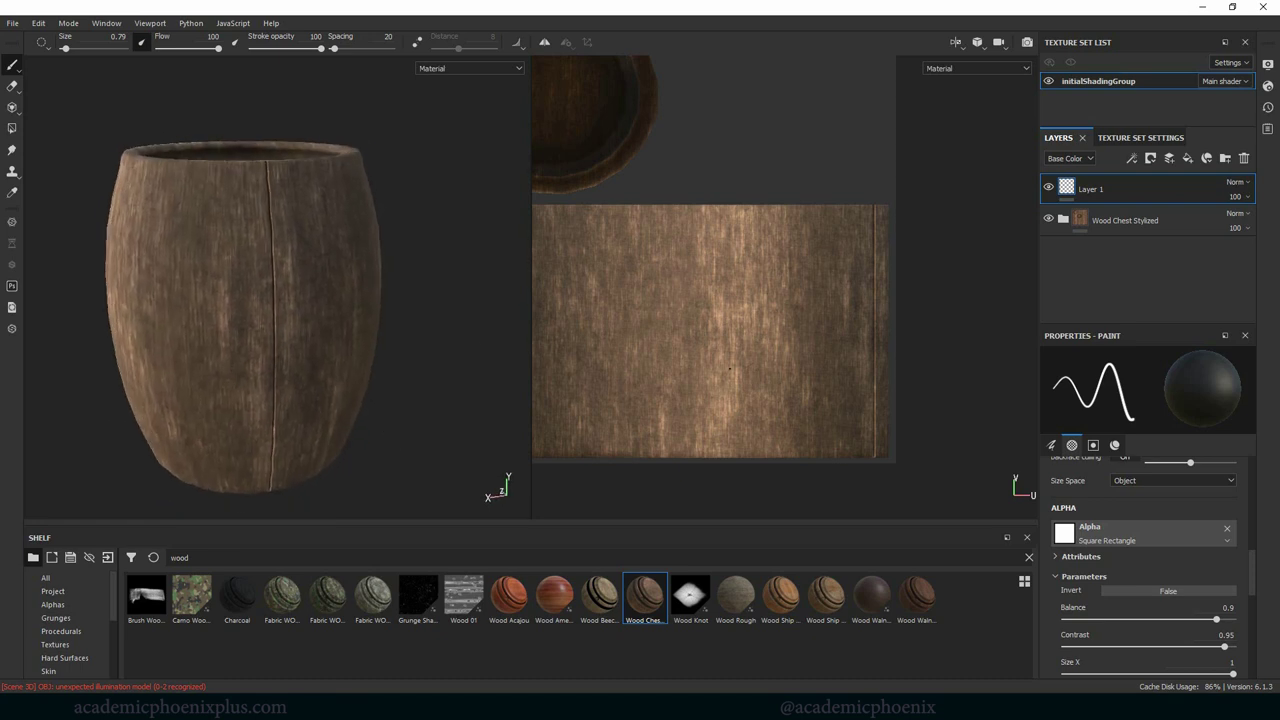
Paint two more straight vertical grooves to the left of the first one, spanning the full height of the side UV shell
left_click(830, 404)
left_click(830, 190, "shift")
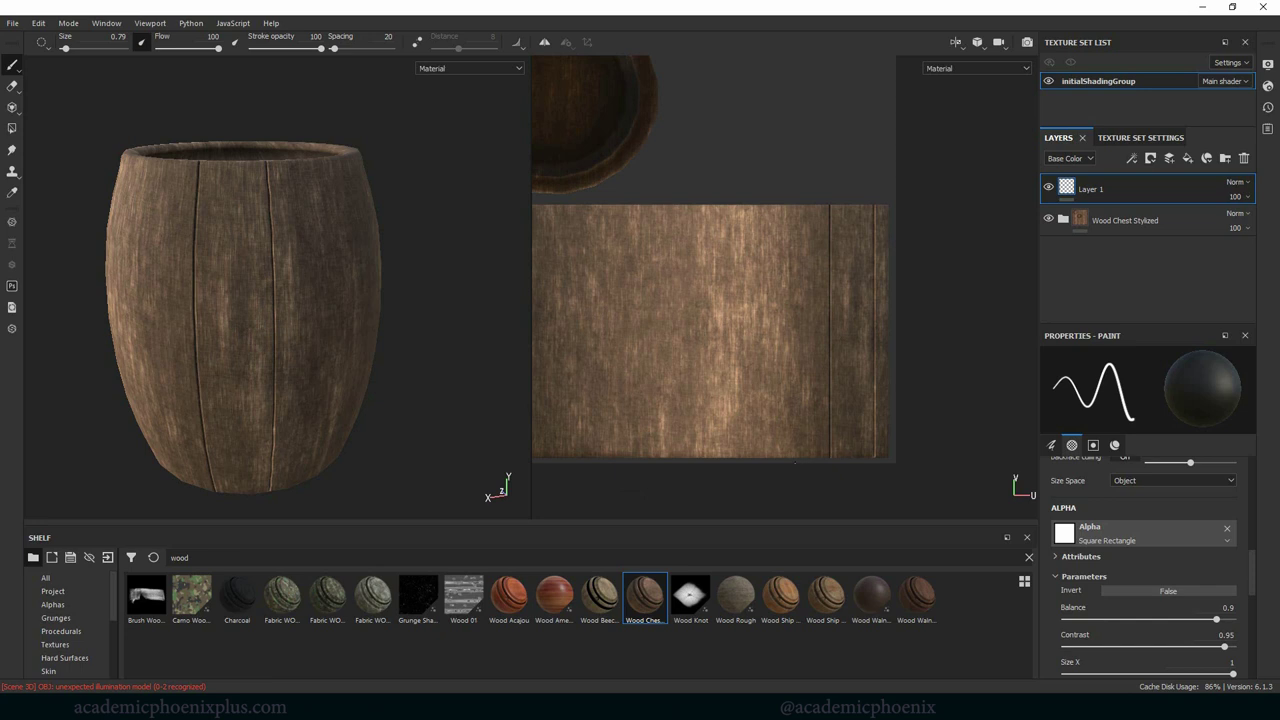
left_click(795, 460)
left_click(795, 205, "shift")
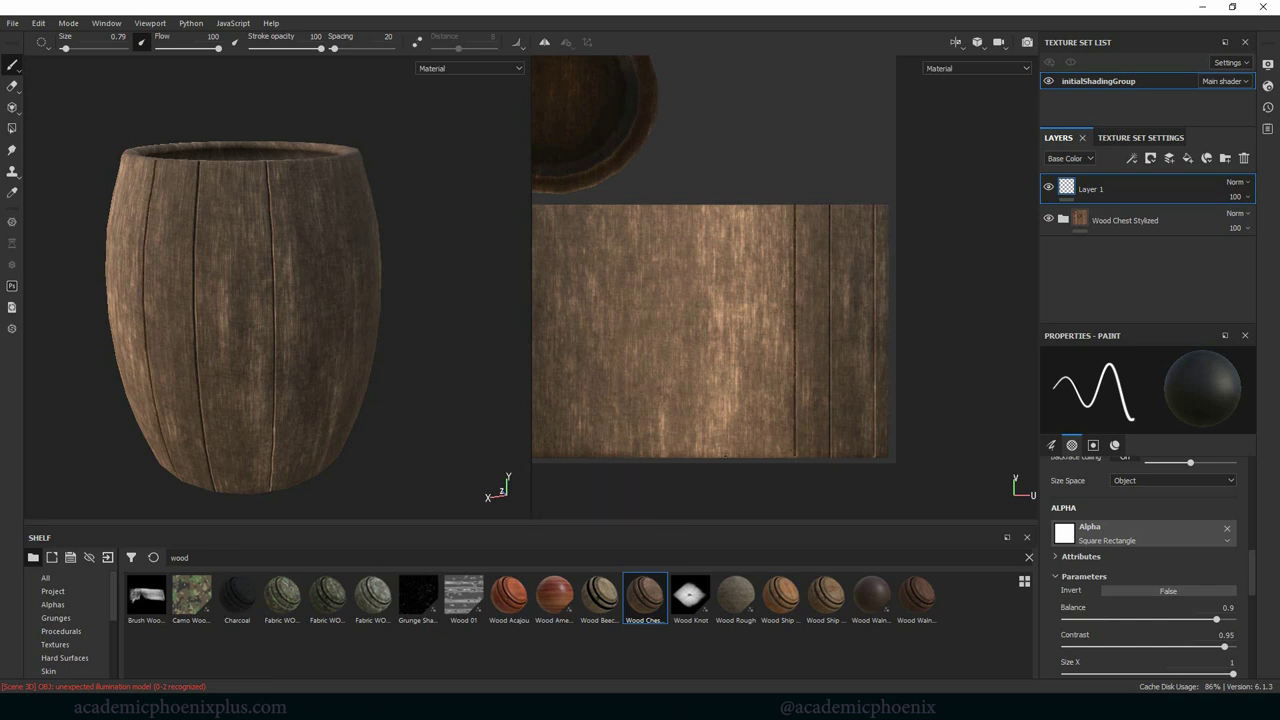
Try a more widely spaced vertical groove on the side UV shell, inspect it on the barrel and undo it
left_click(737, 212, "shift")
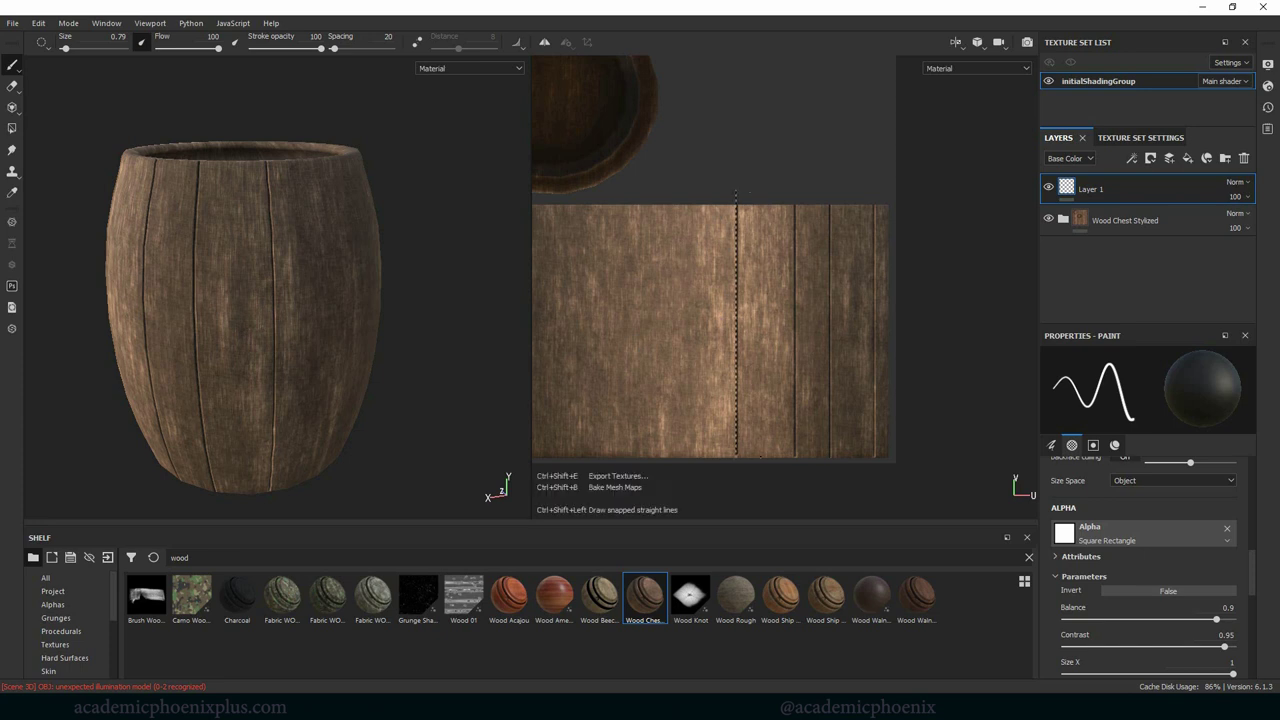
left_click(736, 462, "ctrl+shift")
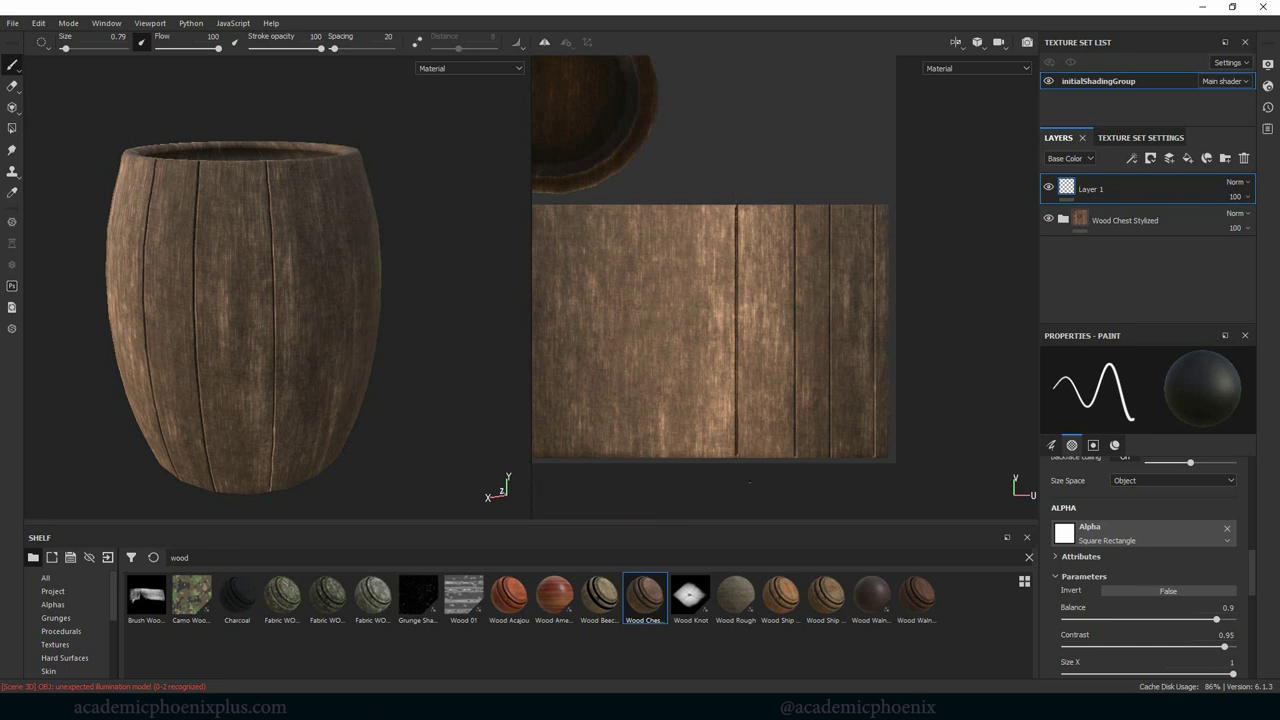
left_click_drag(240, 456, 346, 414, "alt")
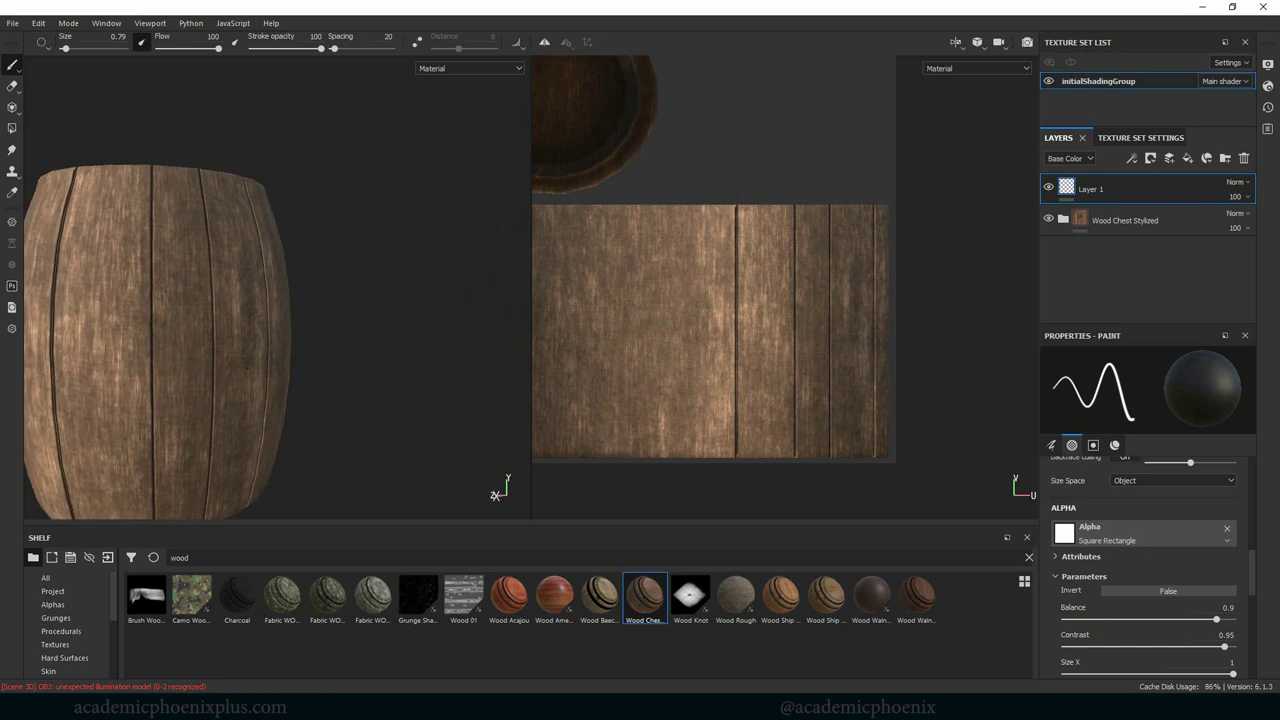
middle_click_drag(262, 380, 397, 340, "alt")
left_click_drag(396, 340, 419, 365, "alt")
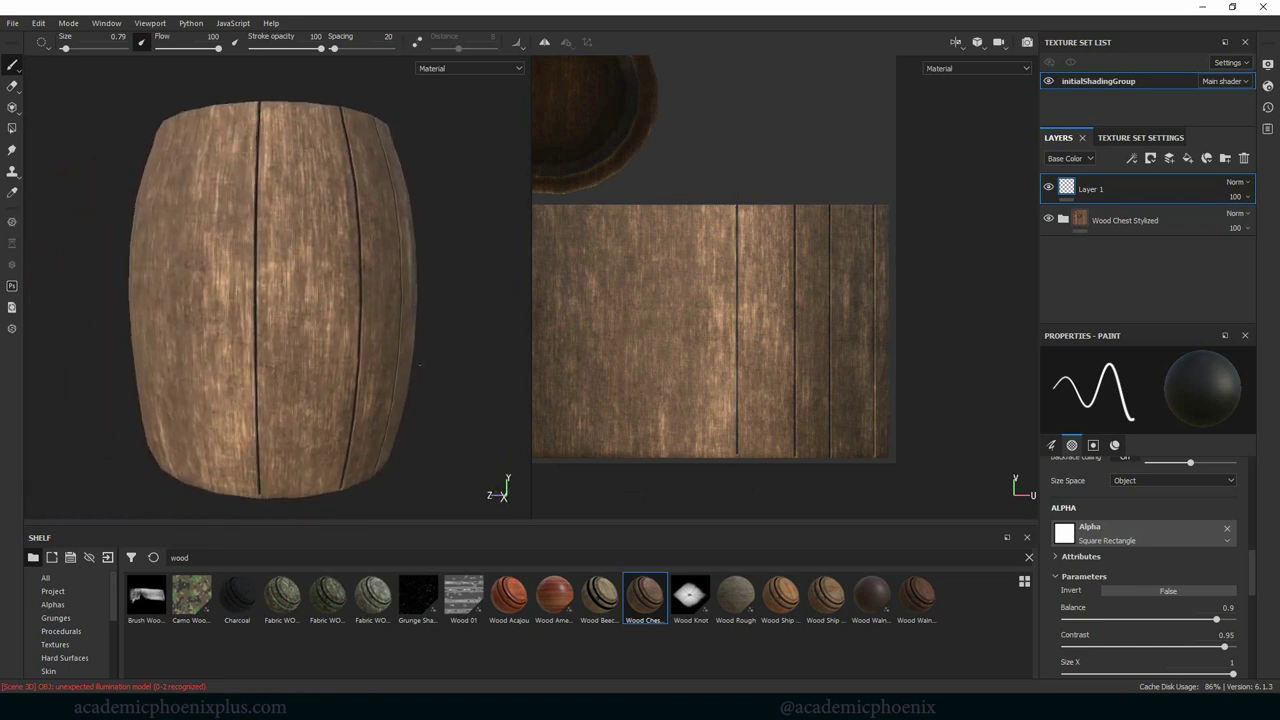
key("ctrl+z")
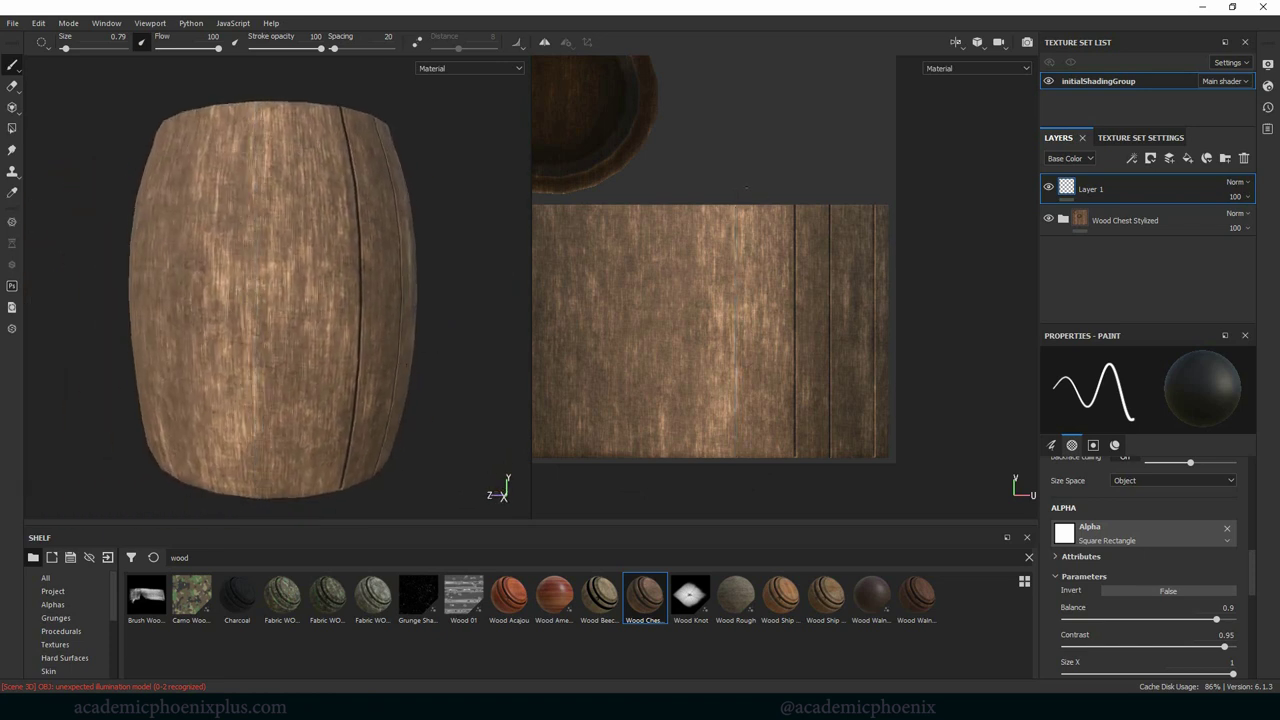
Paint six more straight vertical plank grooves at similar spacing, working leftward across the side UV shell
left_click(762, 474, "shift")
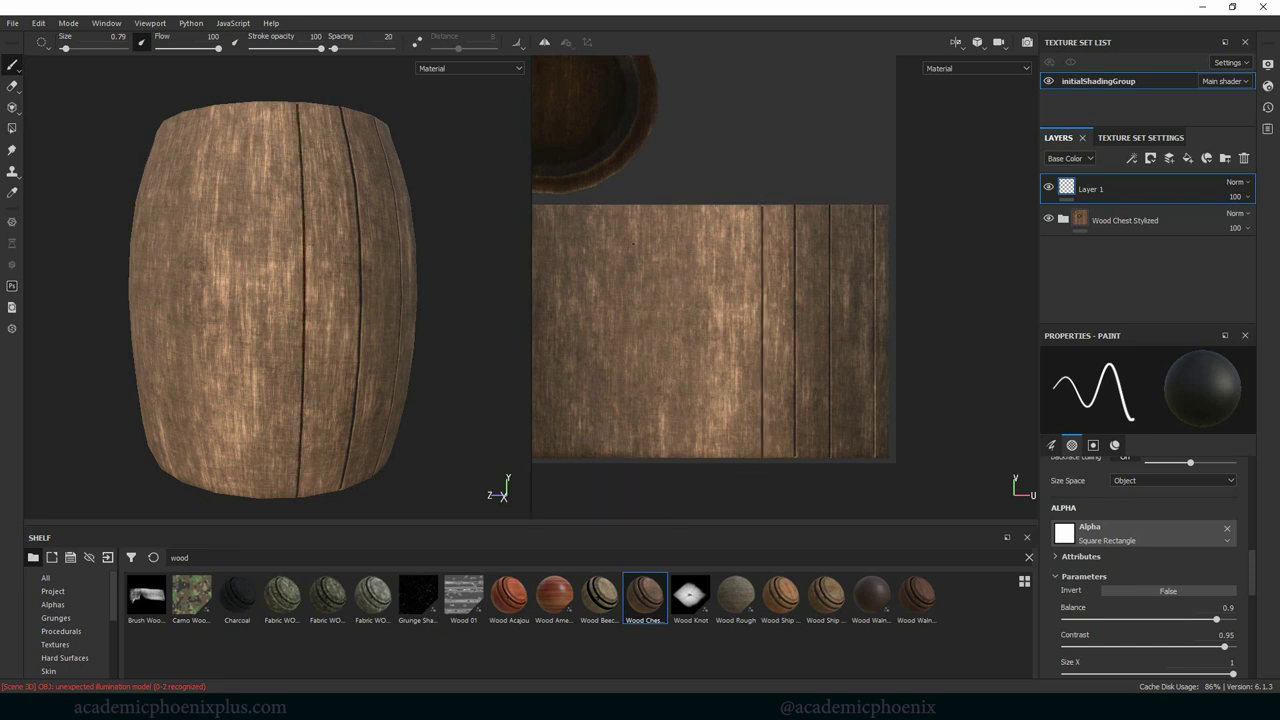
left_click(733, 471, "ctrl+shift")
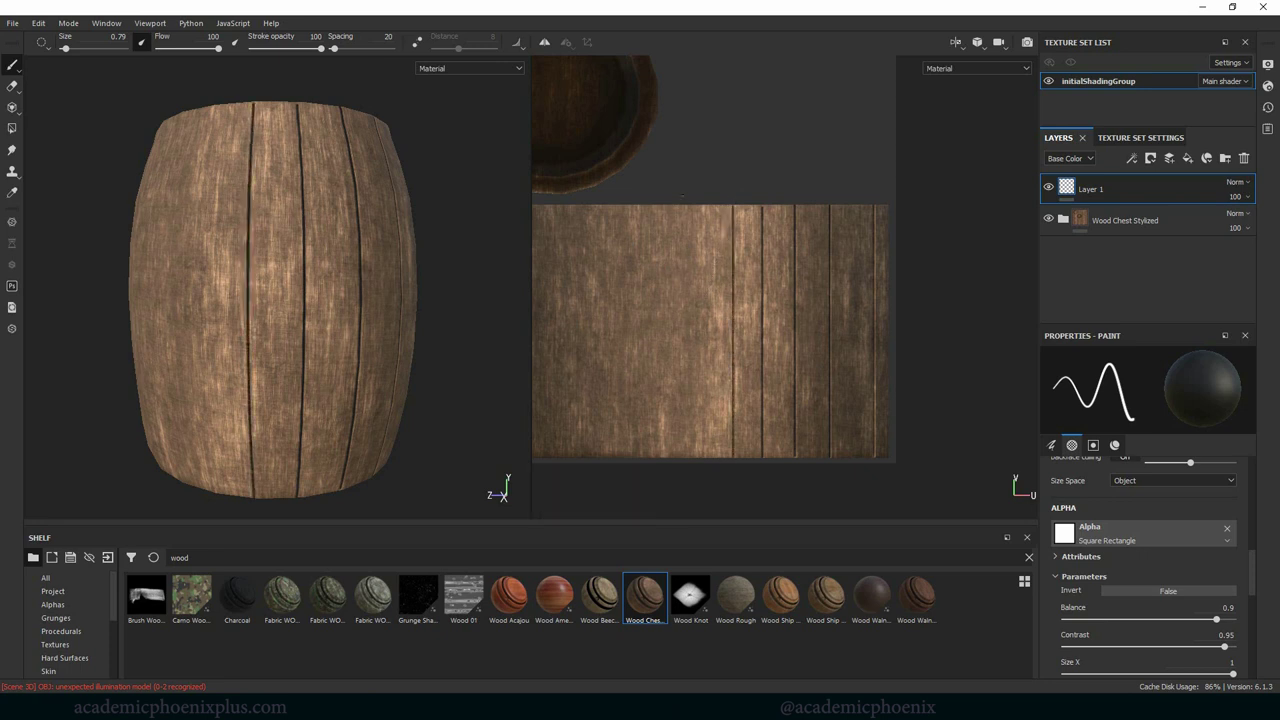
left_click(693, 470, "ctrl+shift")
left_click(651, 462, "ctrl+shift")
middle_click_drag(663, 273, 764, 276, "alt")
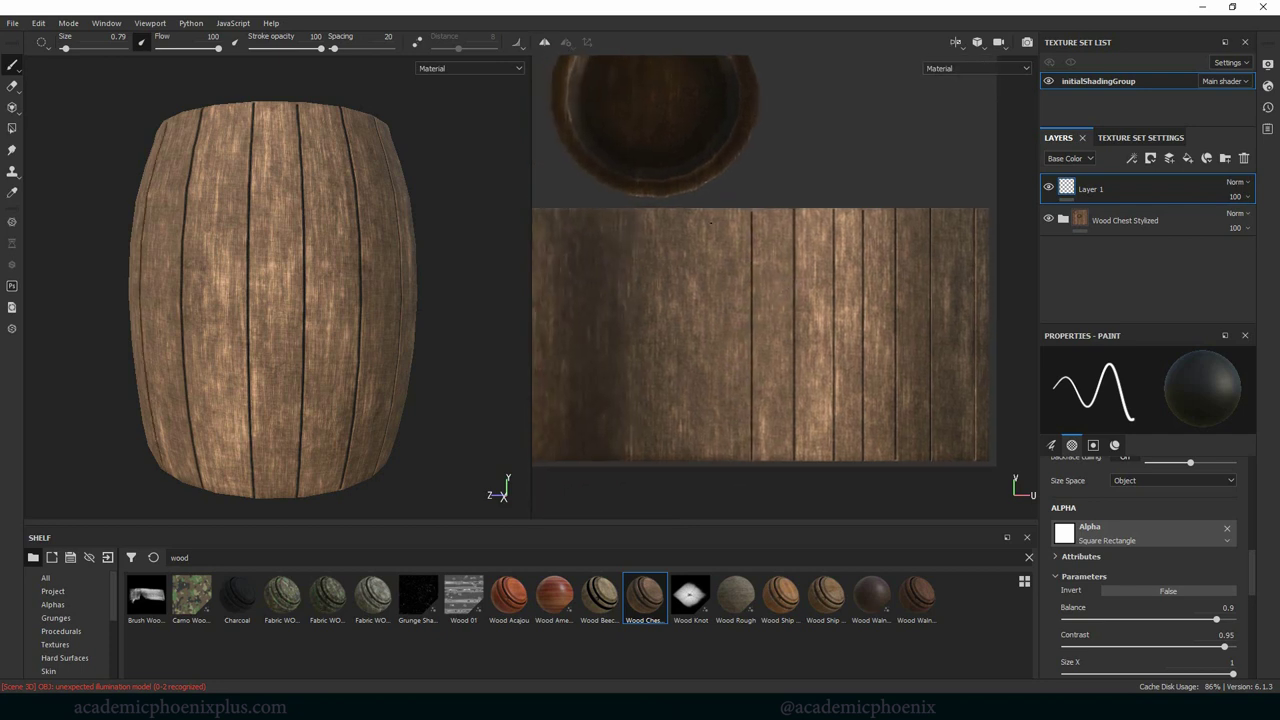
left_click(711, 466, "ctrl+shift")
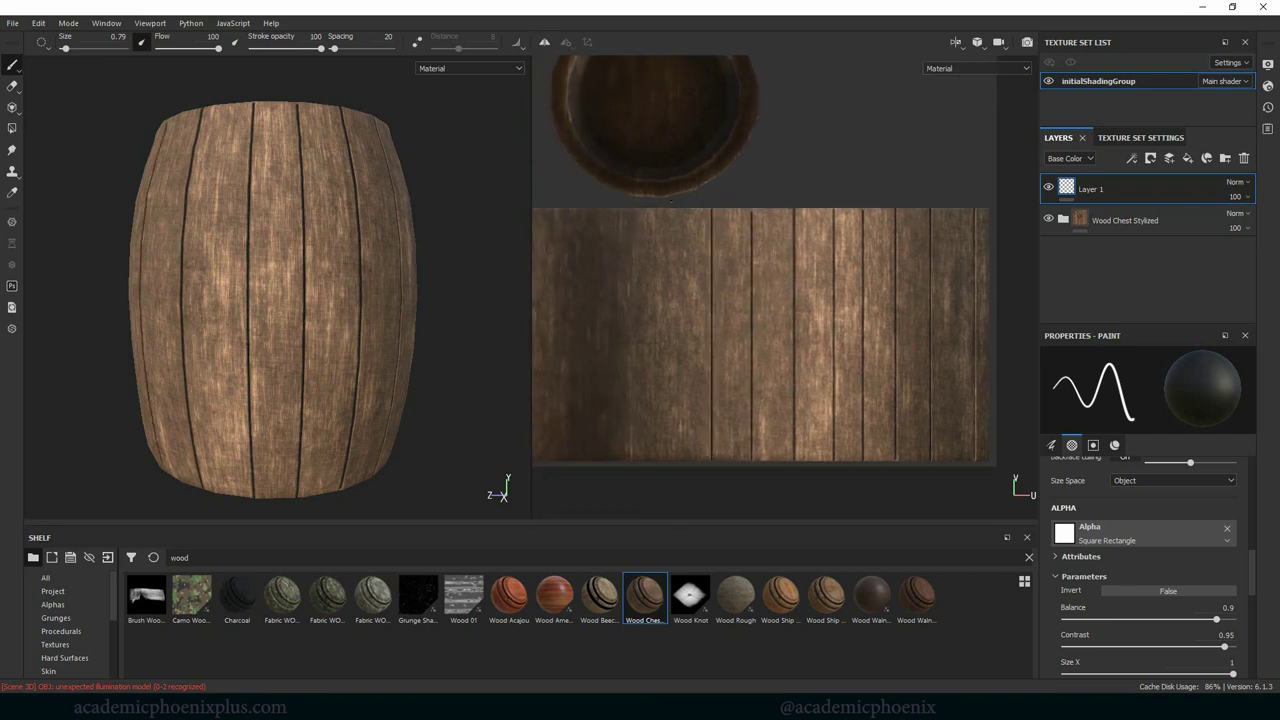
left_click(682, 465, "ctrl+shift")
Paint two straight vertical plank grooves at the edge of the dark middle section of the side UV shell
middle_click_drag(620, 345, 710, 350, "alt")
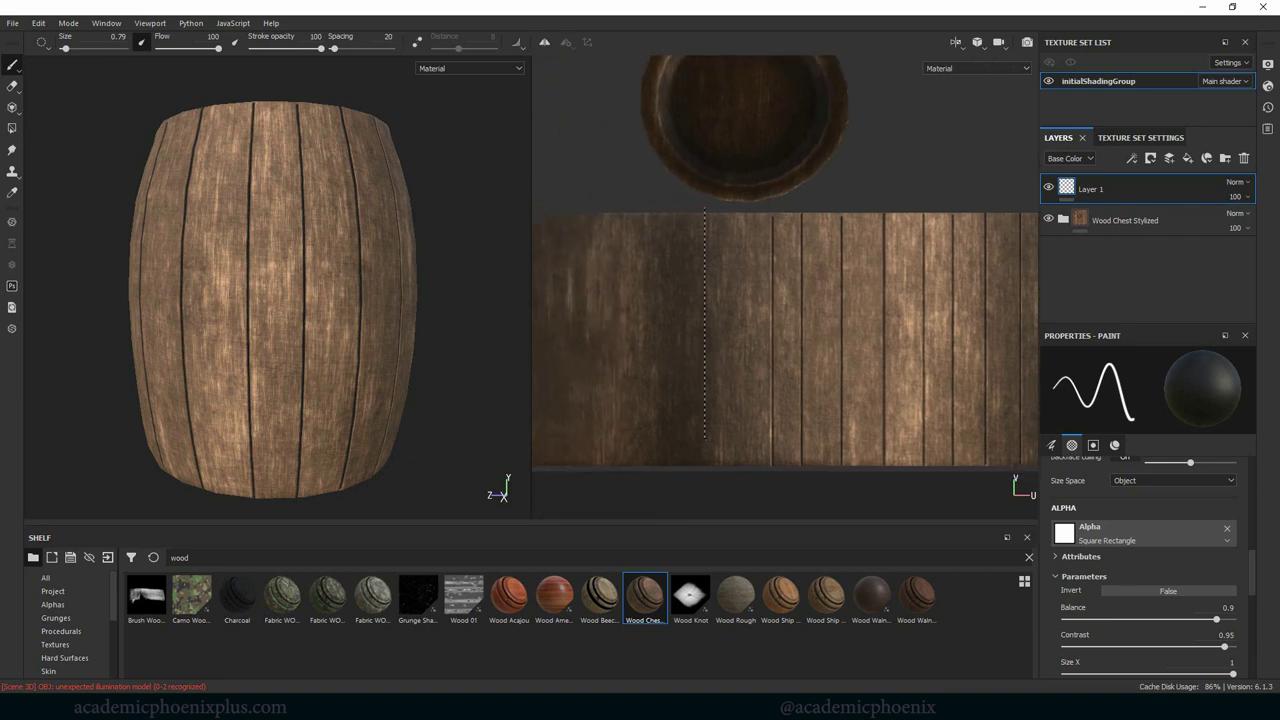
left_click(705, 464, "ctrl+shift")
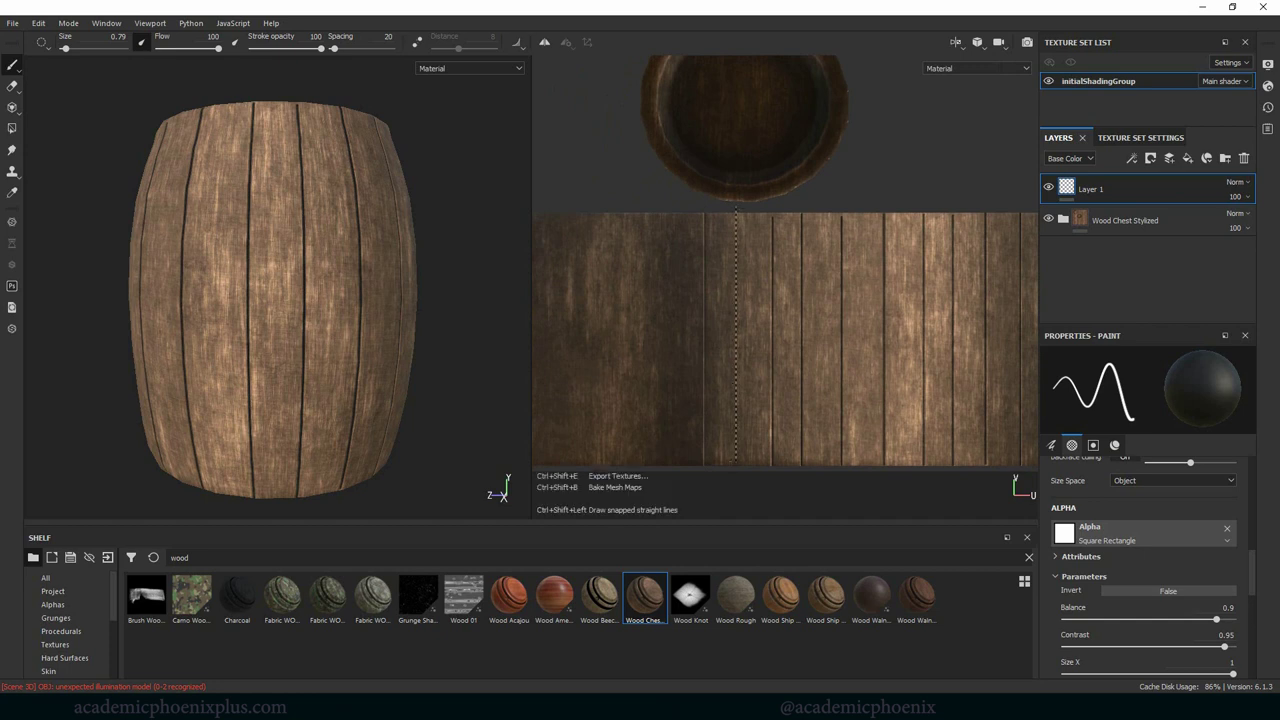
left_click(735, 468, "ctrl+shift")
middle_click_drag(684, 323, 708, 318)
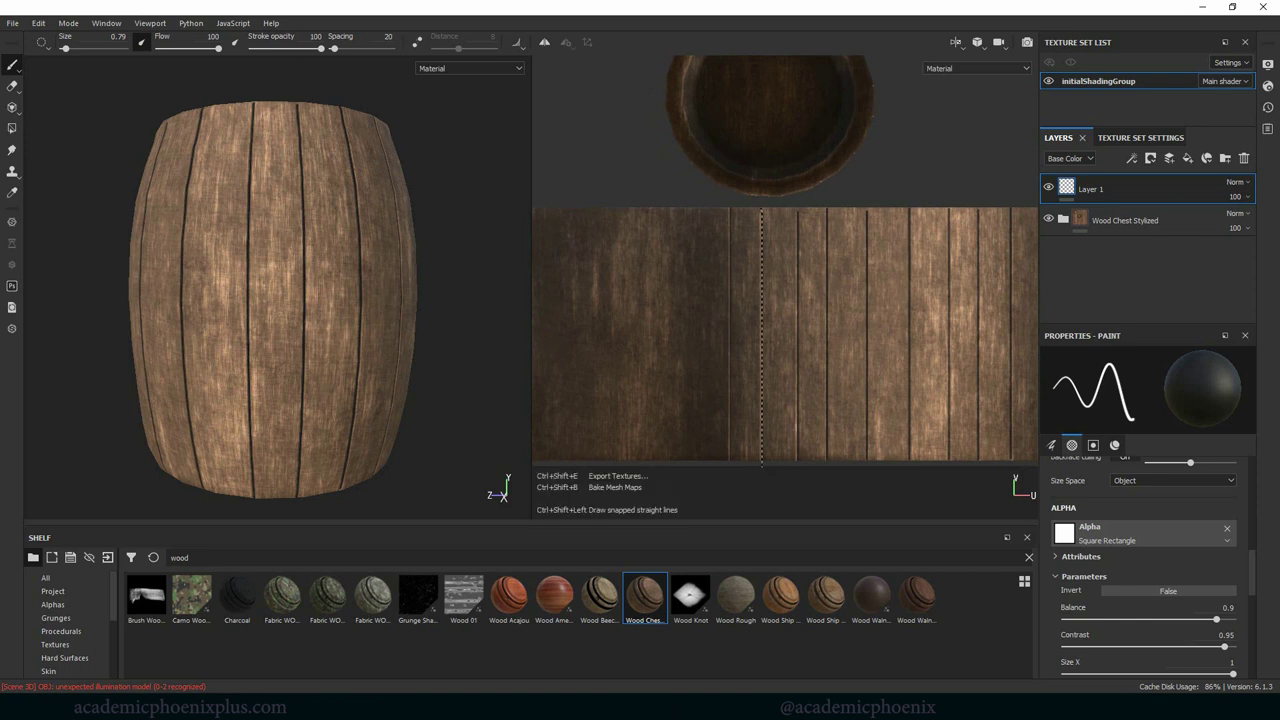
left_click(762, 206, "ctrl+shift")
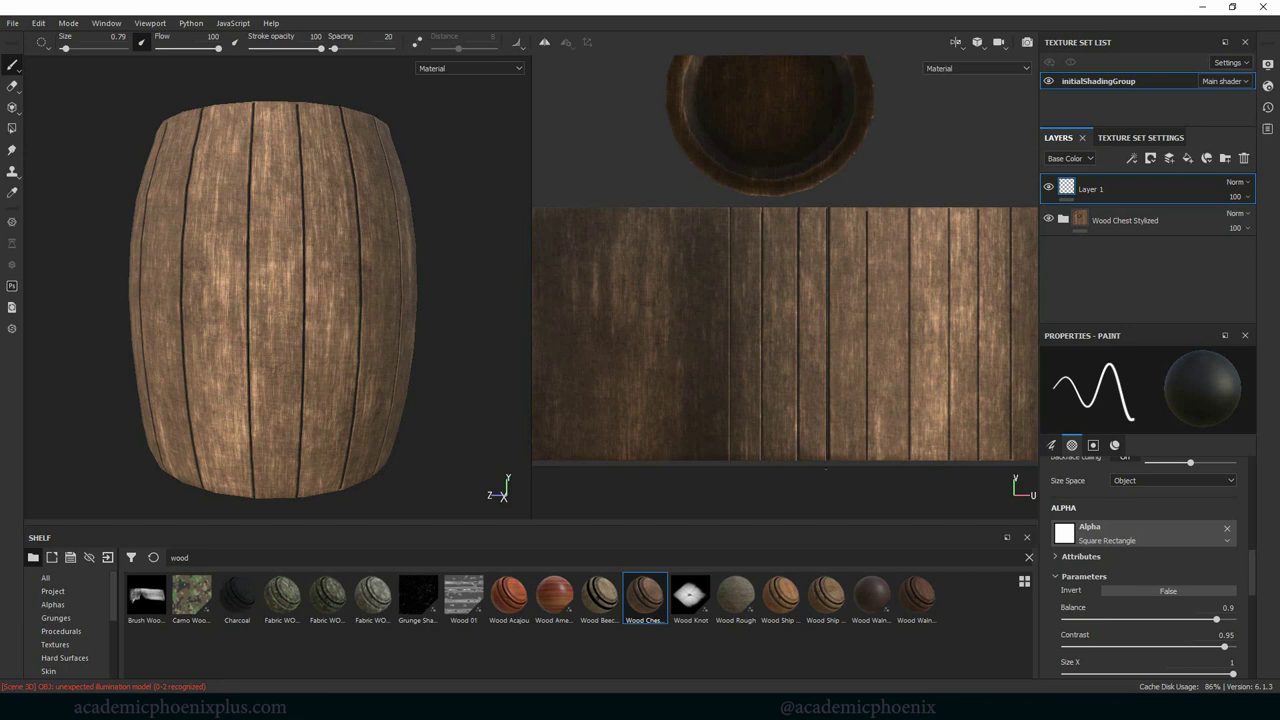
Undo the stroke painted over an existing plank groove and try the straight line over that groove again
key("ctrl+z")
left_click(828, 204, "shift")
left_click(827, 466)
left_click(829, 204, "shift")
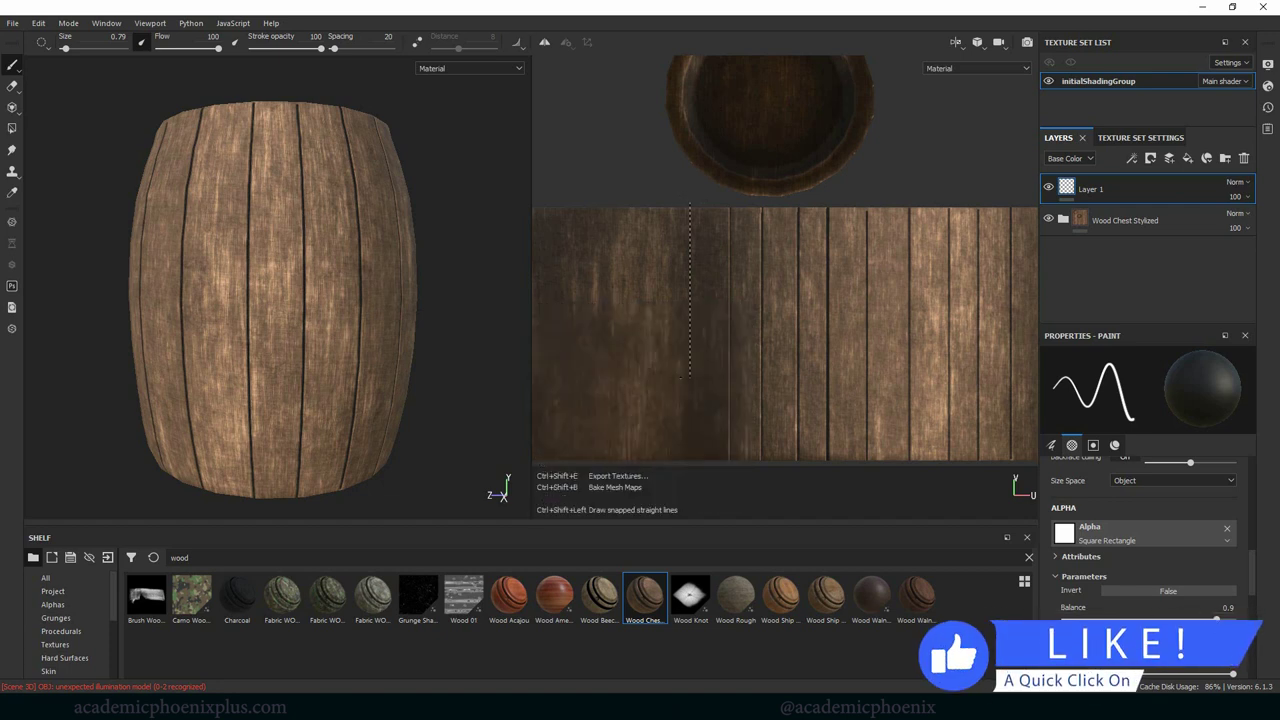
Paint straight vertical plank grooves across the remaining left part of the side UV shell
left_click(689, 462, "ctrl+shift")
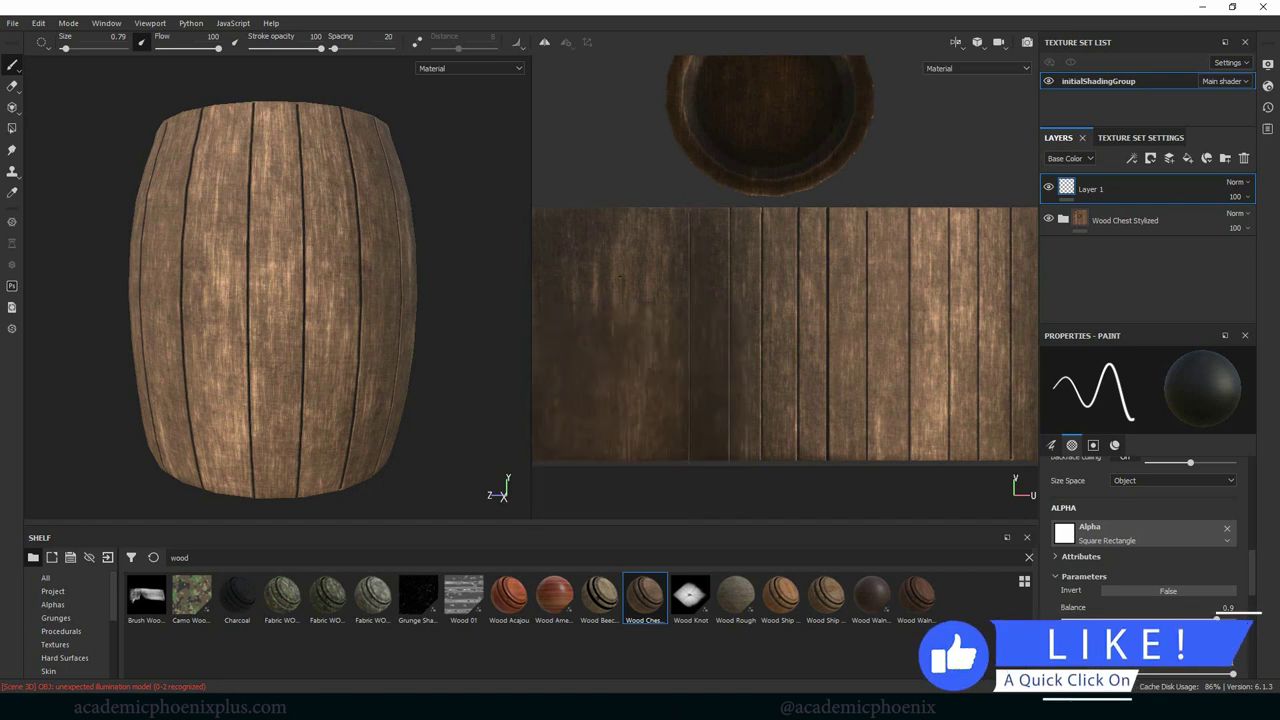
middle_click_drag(689, 462, 786, 486)
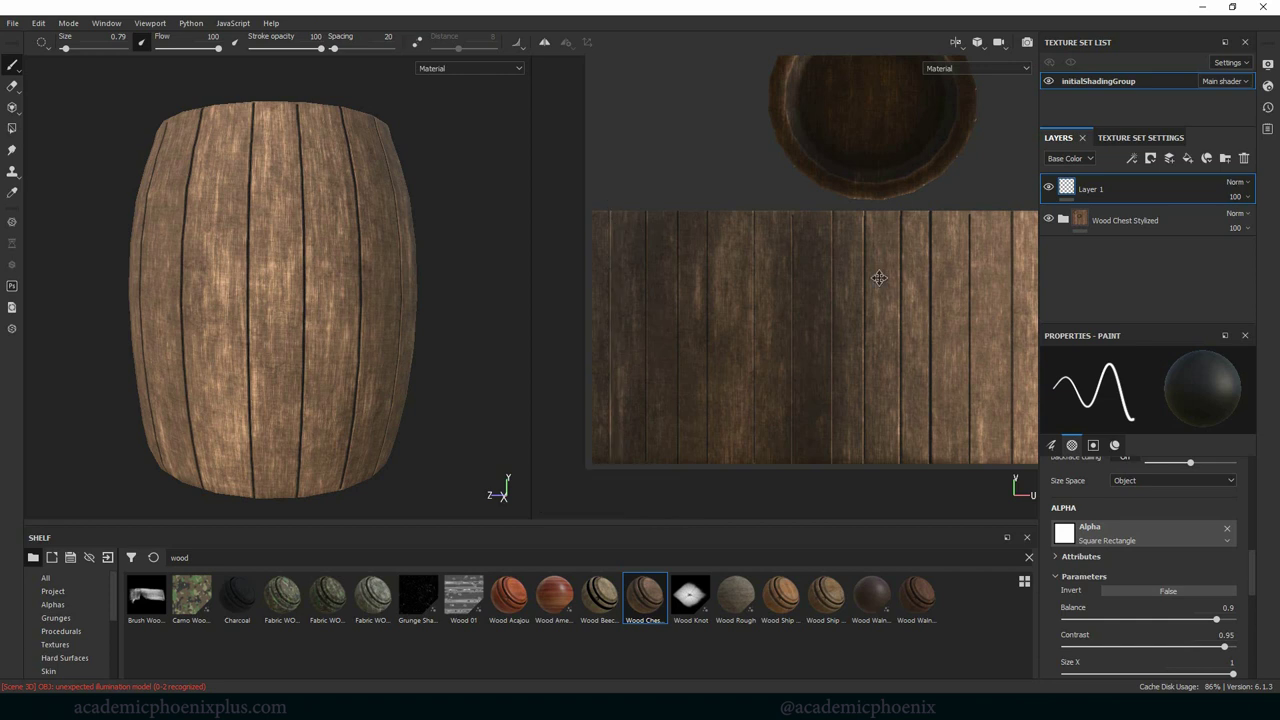
Paint three straight horizontal plank grooves across the upper half of the lighter lid's UV shell
middle_click_drag(857, 280, 773, 422)
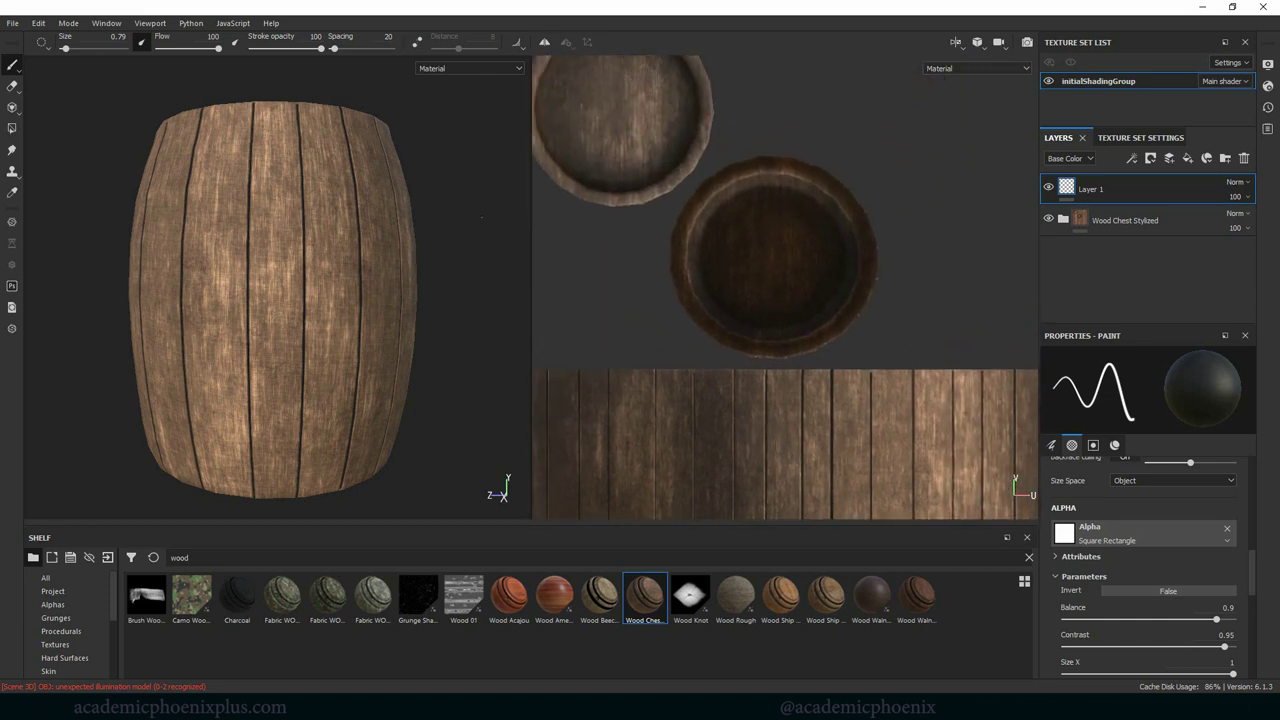
left_click_drag(479, 216, 462, 310, "alt")
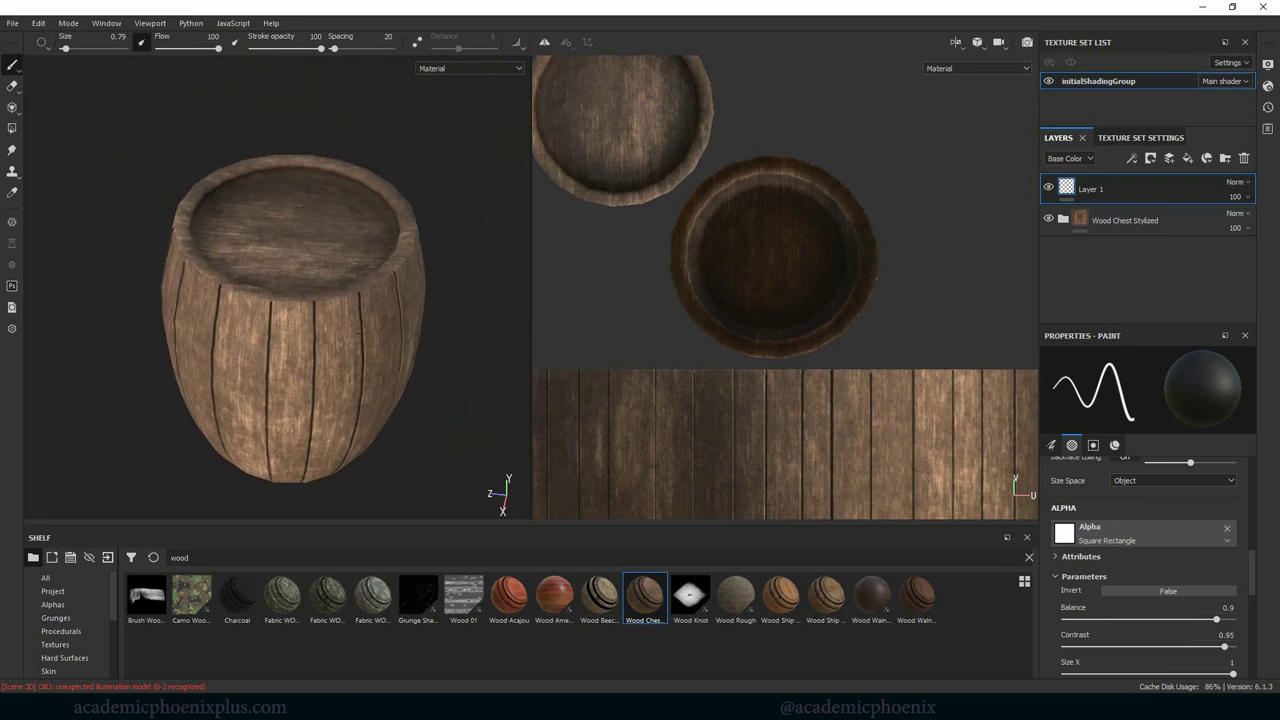
left_click_drag(426, 340, 281, 319, "alt")
middle_click_drag(281, 319, 131, 306, "alt")
middle_click_drag(759, 200, 818, 301, "alt")
left_click(582, 138)
left_click(776, 139, "ctrl+shift")
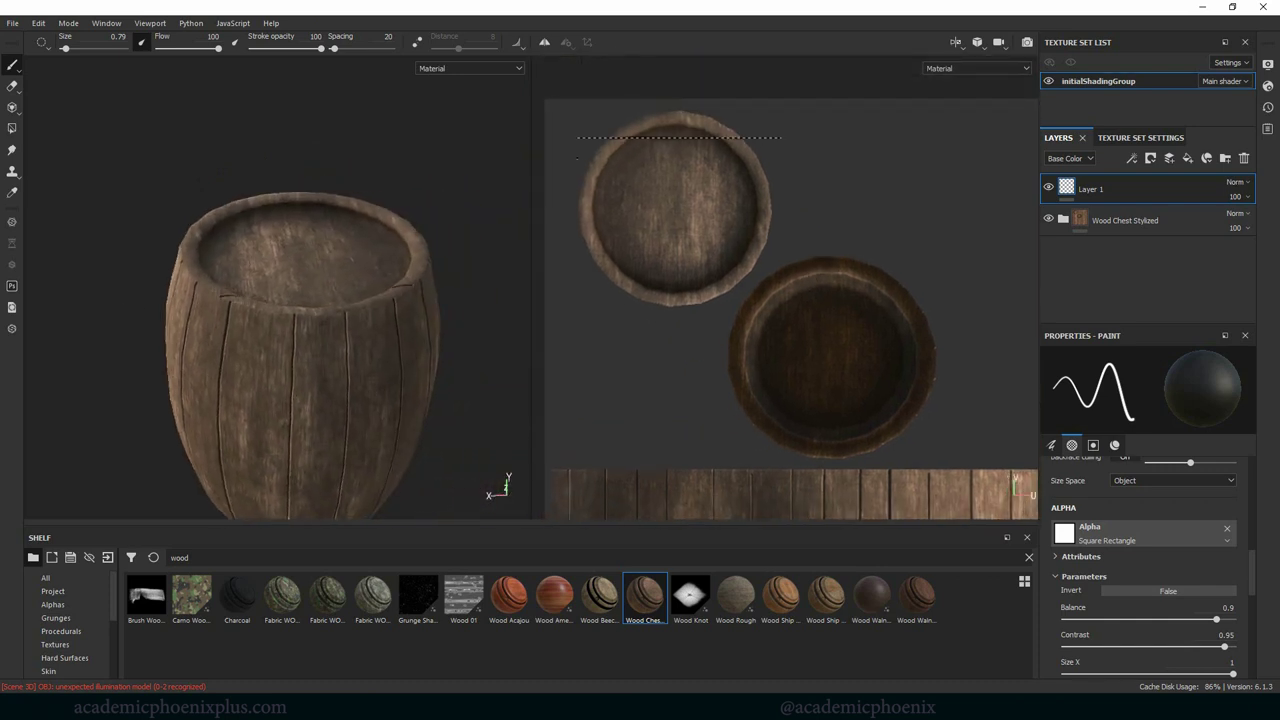
left_click(573, 154)
left_click(775, 154, "ctrl+shift")
left_click_drag(584, 185, 768, 186)
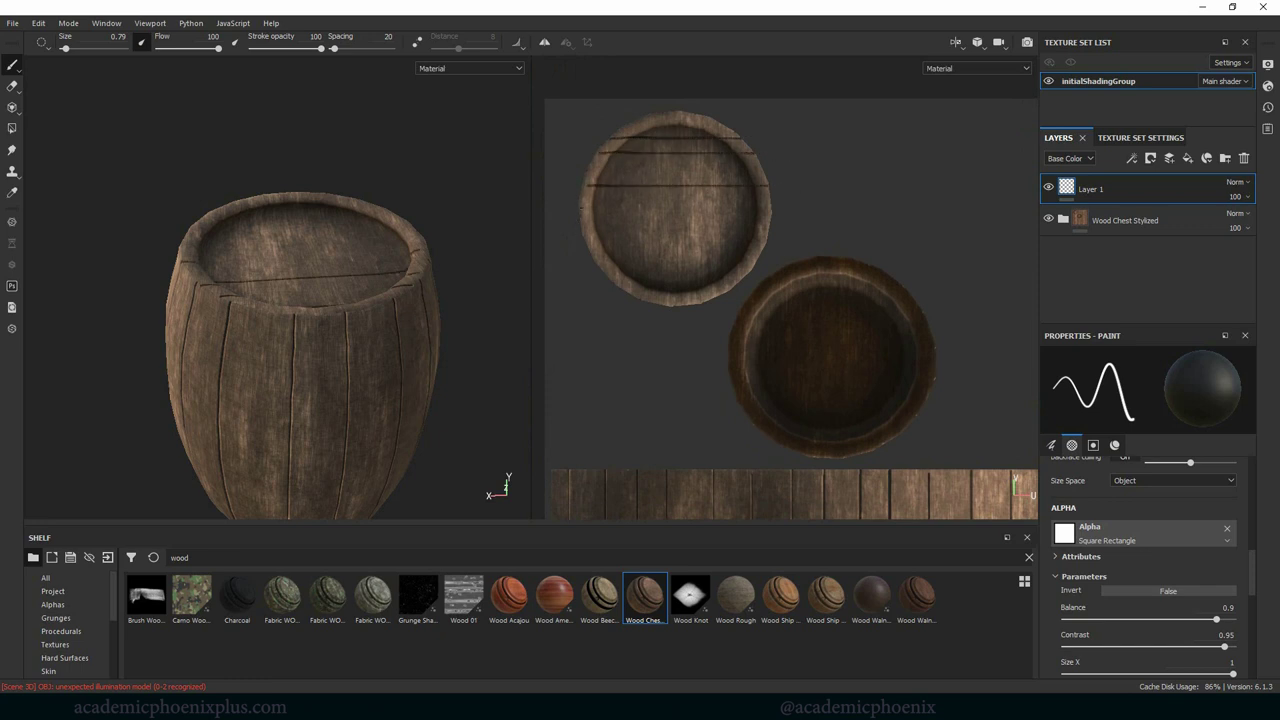
Paint straight horizontal plank grooves across the middle and lower half of the lighter lid's UV shell, undoing a misplaced stroke
left_click(566, 237, "ctrl+shift")
key("ctrl+z")
left_click(799, 246)
left_click(556, 252, "ctrl+shift")
left_click(559, 214)
left_click(809, 214, "ctrl+shift")
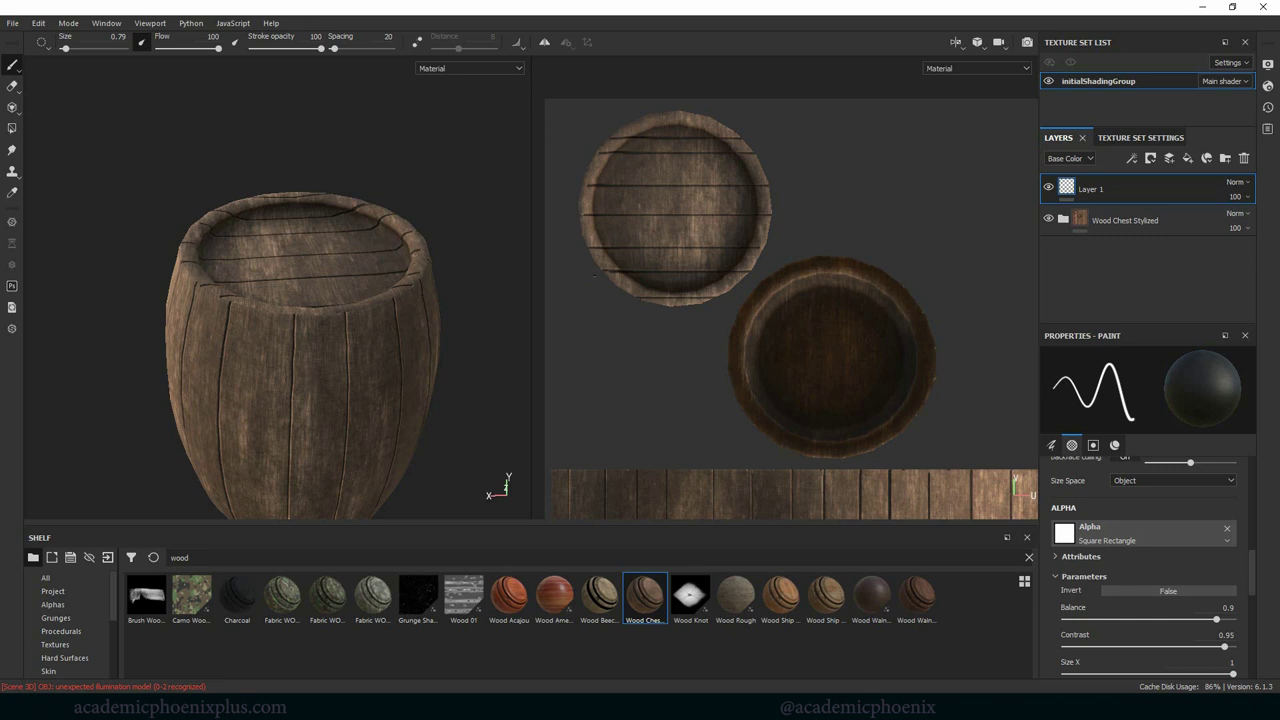
Check the grooved lid on the barrel and paint six straight horizontal plank grooves across the darker lid's UV shell
left_click_drag(450, 240, 452, 298, "alt")
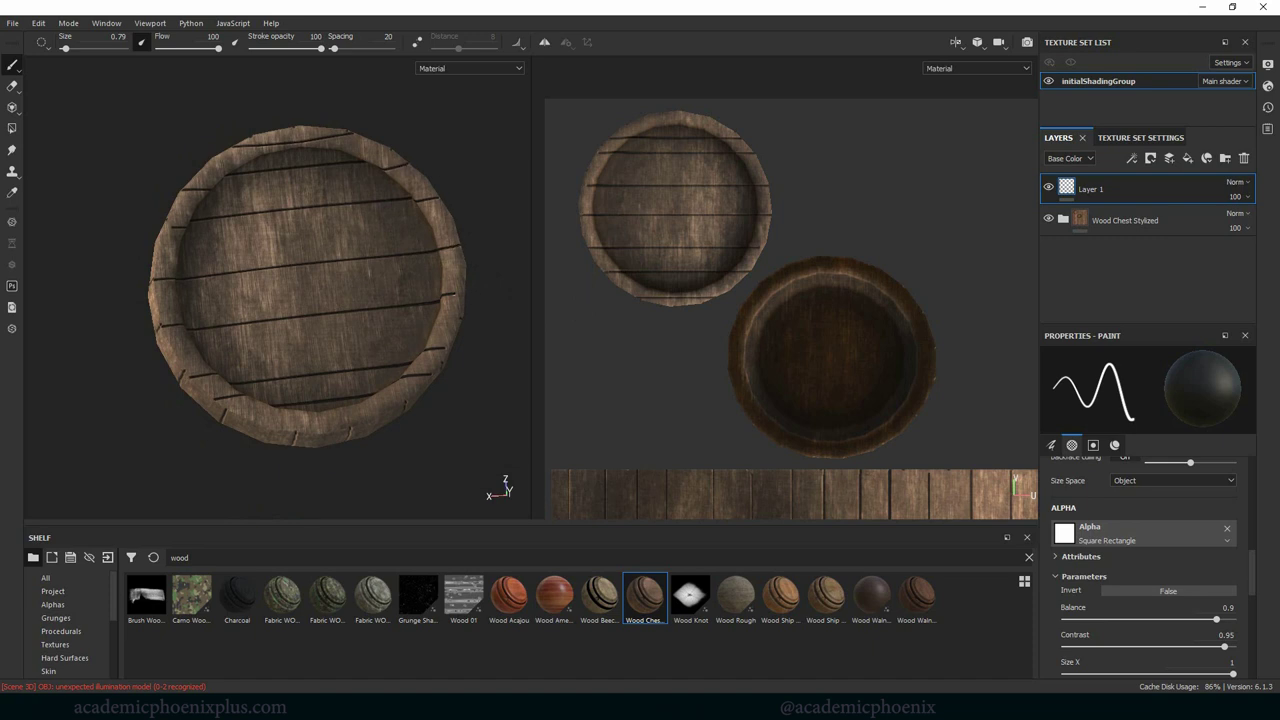
left_click_drag(470, 296, 303, 302, "alt")
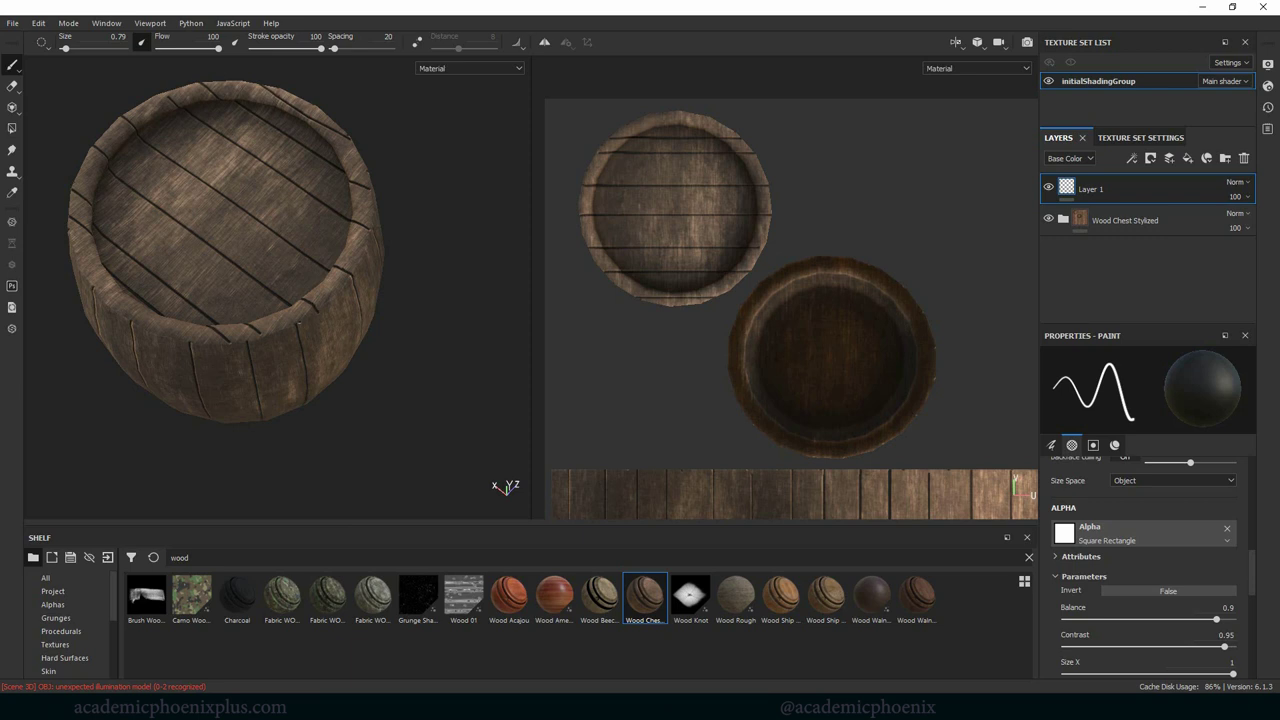
left_click_drag(430, 388, 423, 369, "alt")
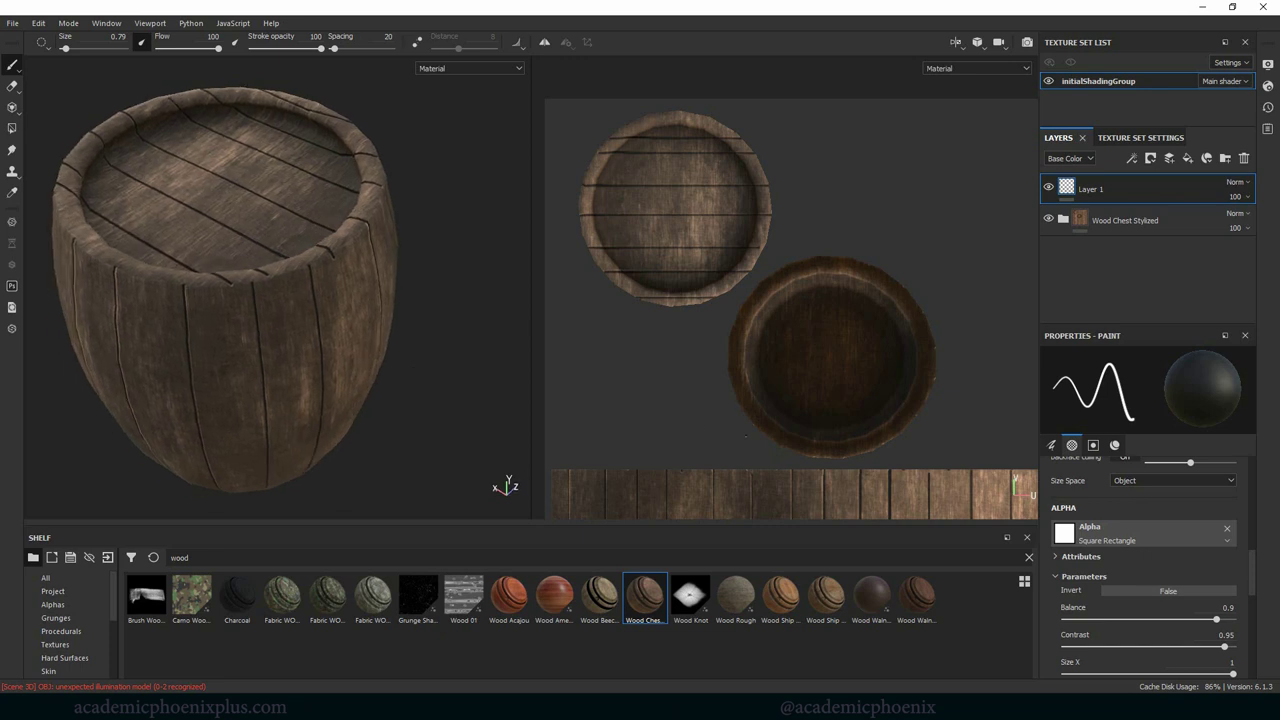
left_click(749, 436)
left_click(942, 437, "ctrl+shift")
left_click(905, 414, "shift")
left_click(711, 381)
left_click(972, 381, "ctrl+shift")
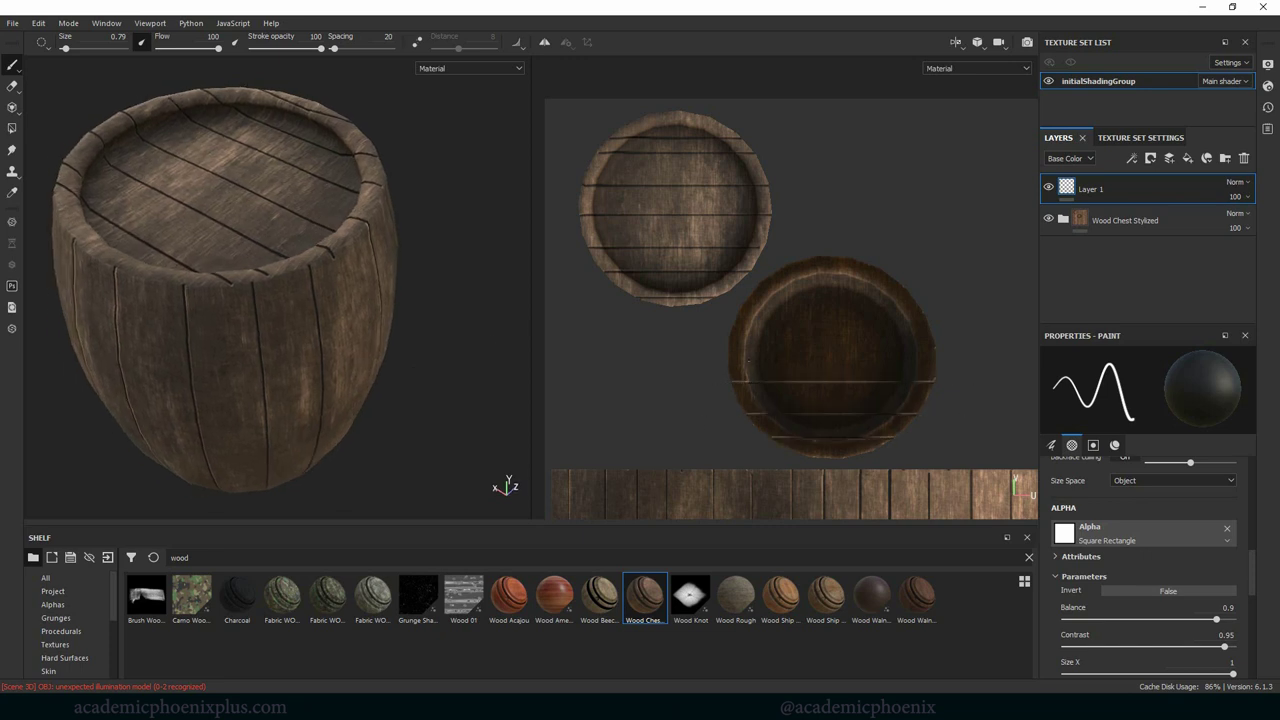
left_click(710, 364)
left_click(940, 364, "shift")
left_click(942, 326, "shift")
left_click(938, 291, "shift")
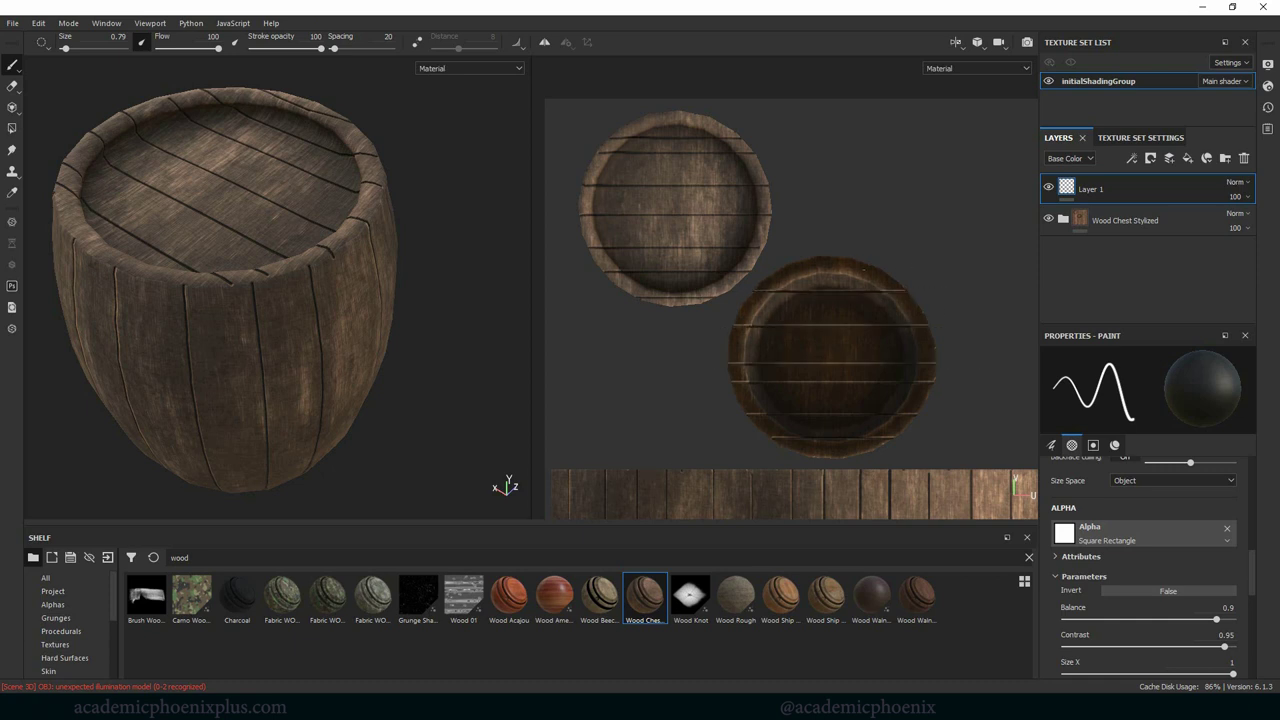
Rename the groove paint layer as "blank lines"
mouse_move(304, 395)
left_mouse_down("alt")
mouse_move(349, 354)
mouse_move(403, 349)
mouse_move(426, 297)
mouse_move(477, 296)
mouse_move(329, 322)
mouse_move(281, 218)
left_mouse_up("alt")
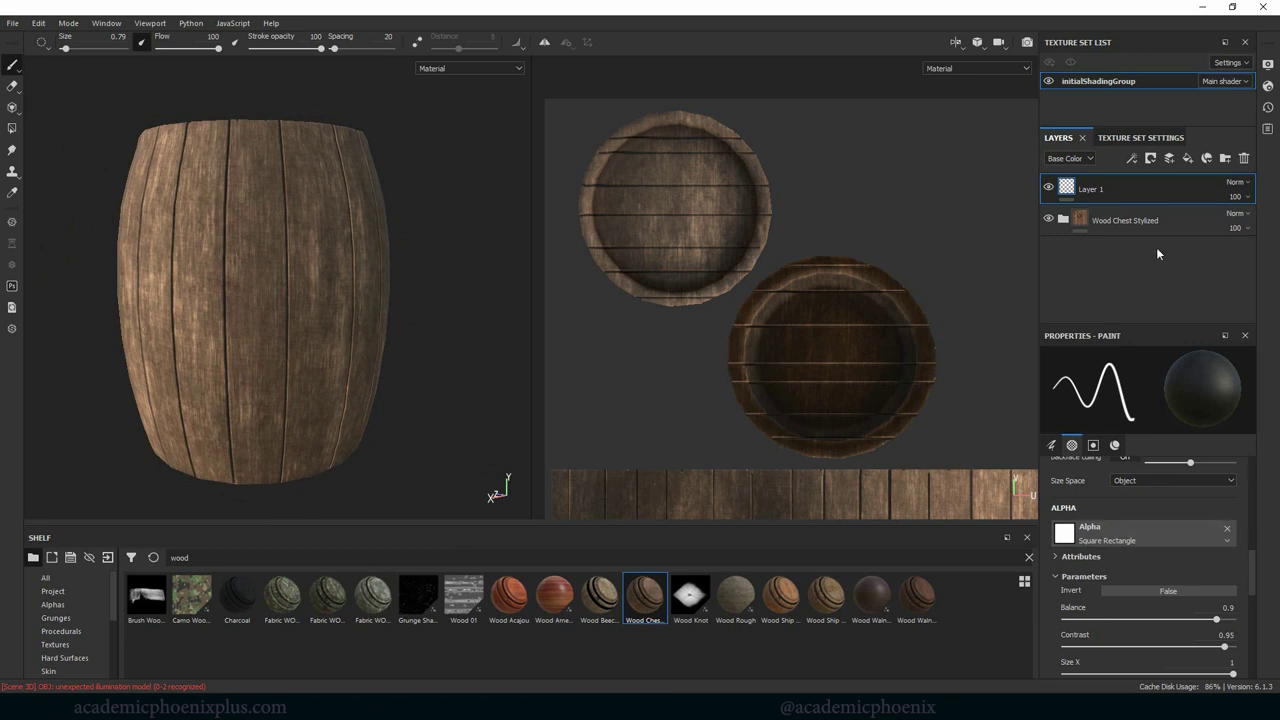
double_click(1102, 191)
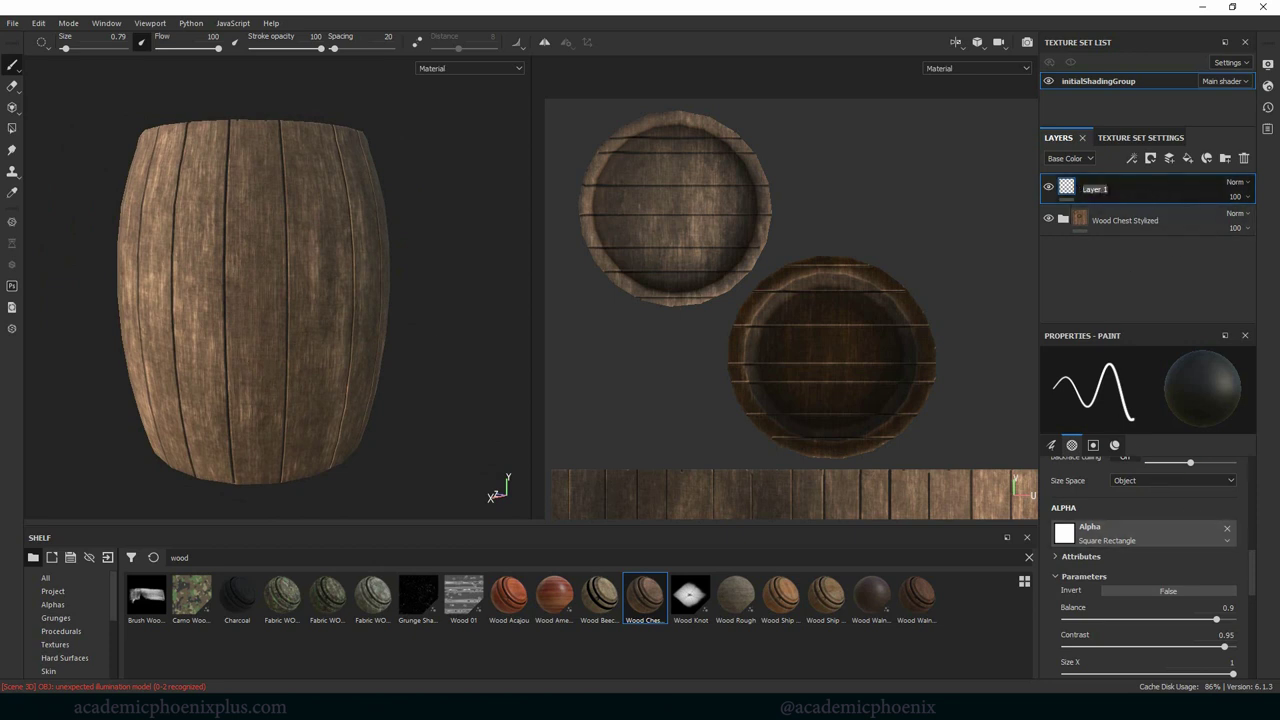
type("blank lines")
key("Return")
Add a new paint layer above the groove layer and restrict the brush material to the color channel
left_click(1150, 158)
left_click_drag(1252, 570, 1249, 630)
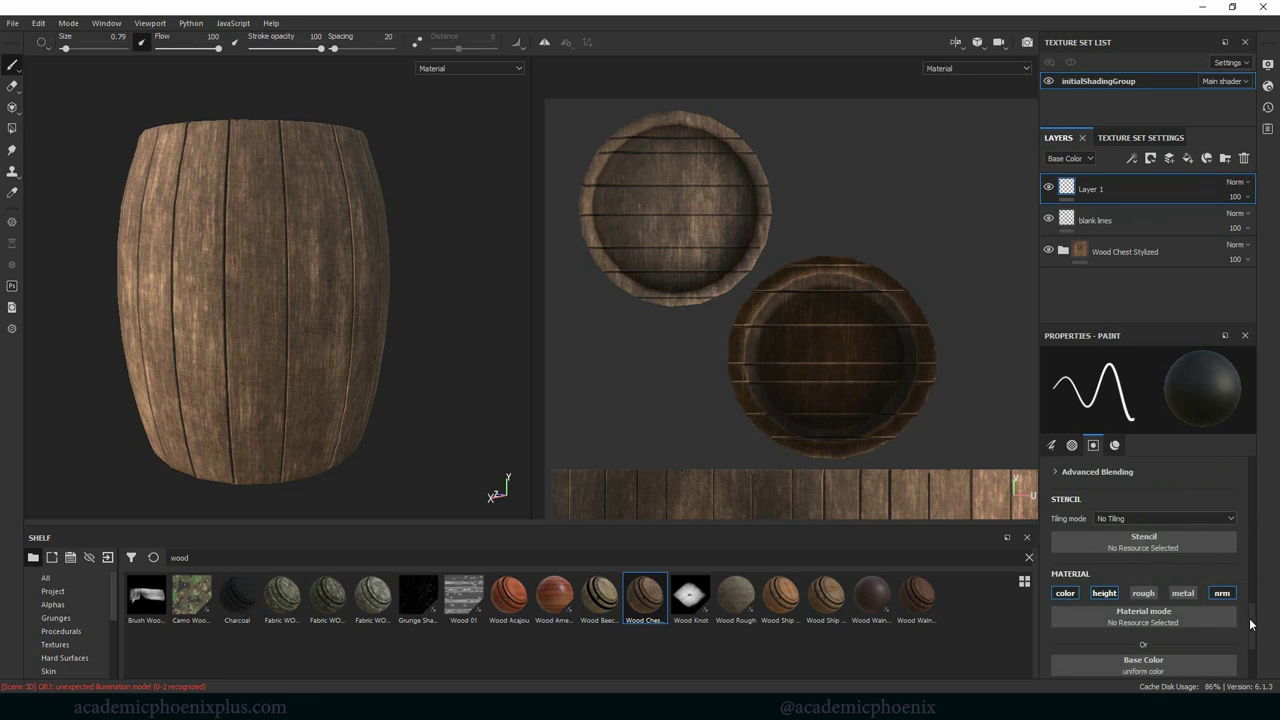
left_click(1108, 546)
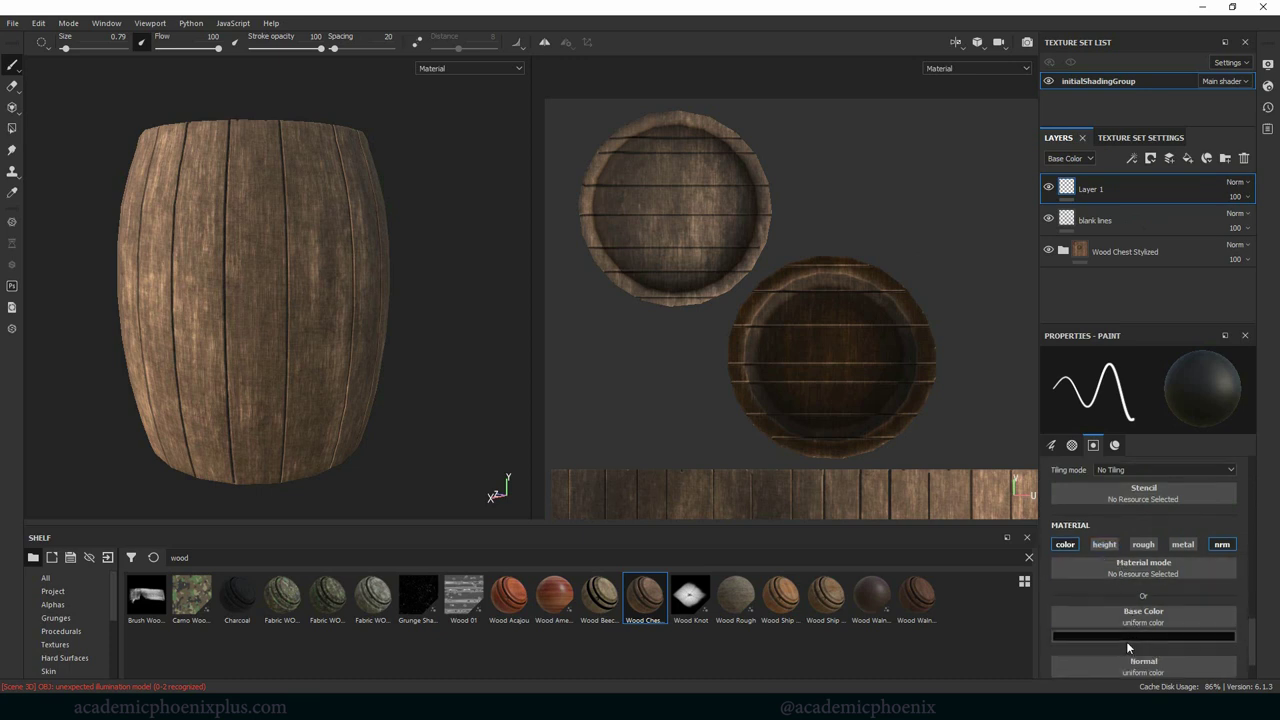
left_click(1222, 544)
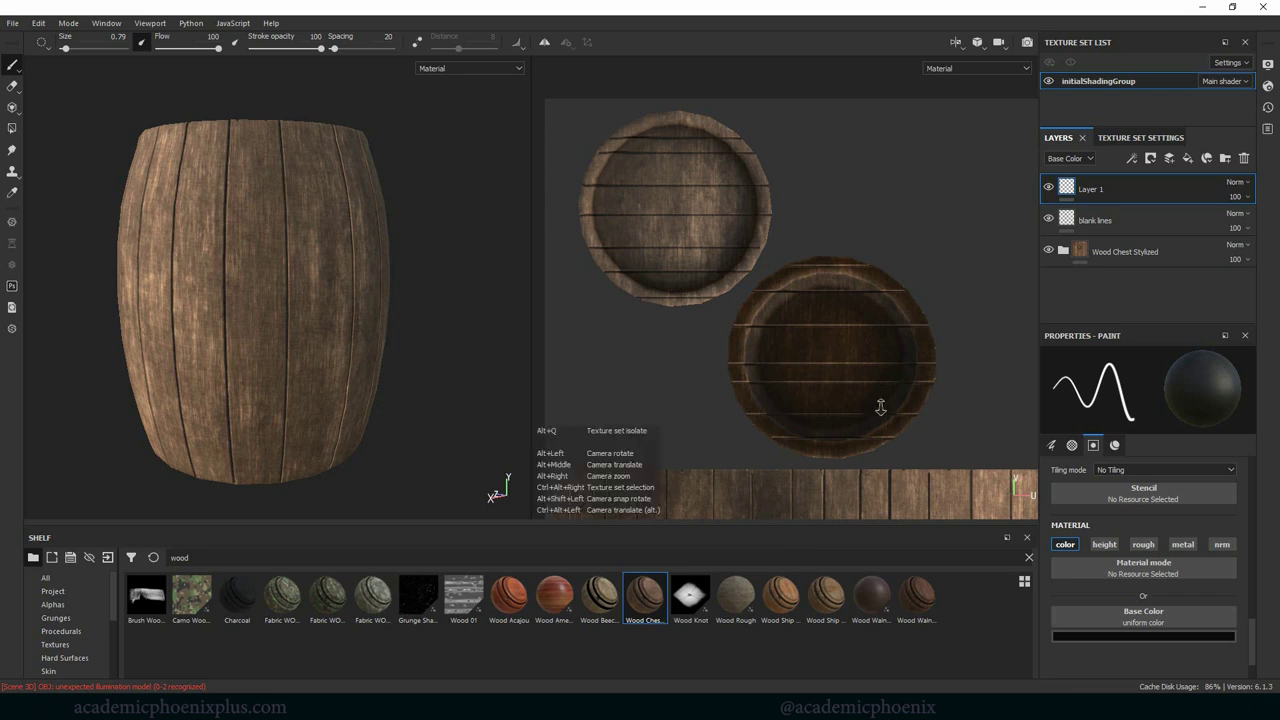
Sample a dark brown from the wood on the side UV shell as the brush's base color
right_click_drag(880, 406, 766, 303, "alt")
middle_click_drag(766, 303, 680, 146, "alt")
right_click_drag(680, 146, 715, 187, "alt")
mouse_move(633, 196)
middle_mouse_down("alt")
mouse_move(660, 197)
mouse_move(653, 187)
middle_mouse_up("alt")
right_click_drag(686, 197, 622, 188, "alt")
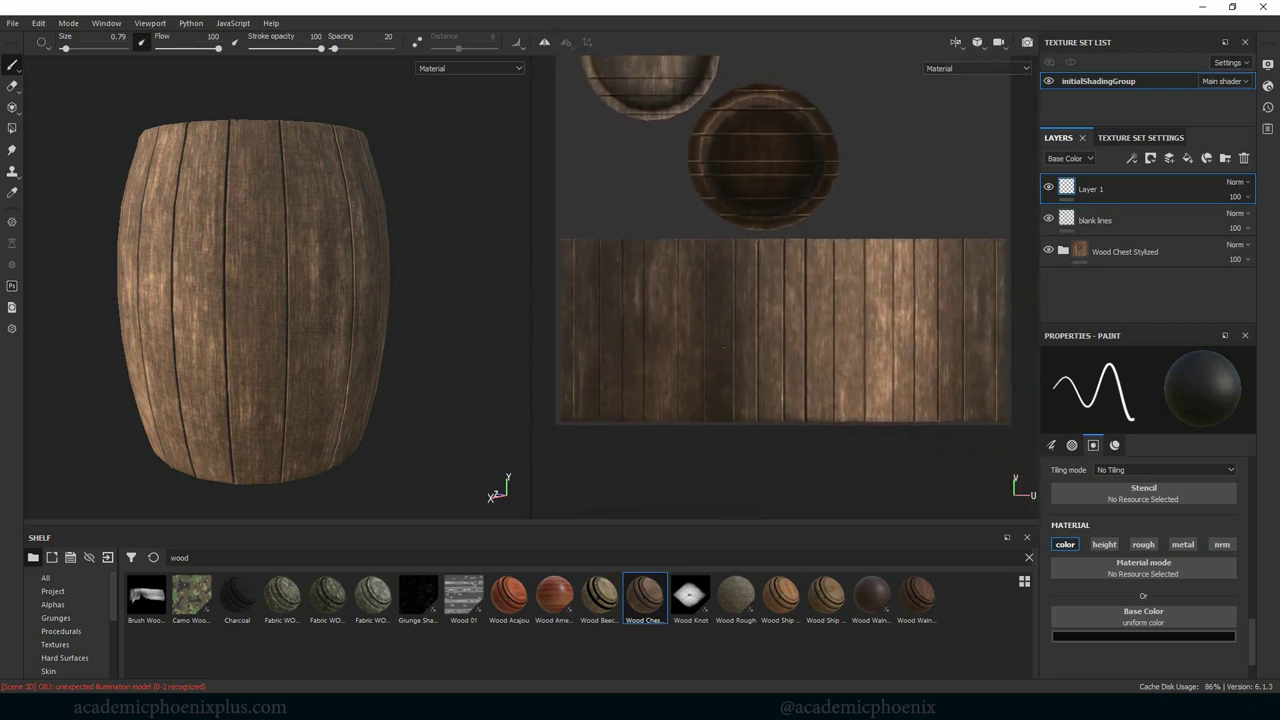
left_click(1110, 636)
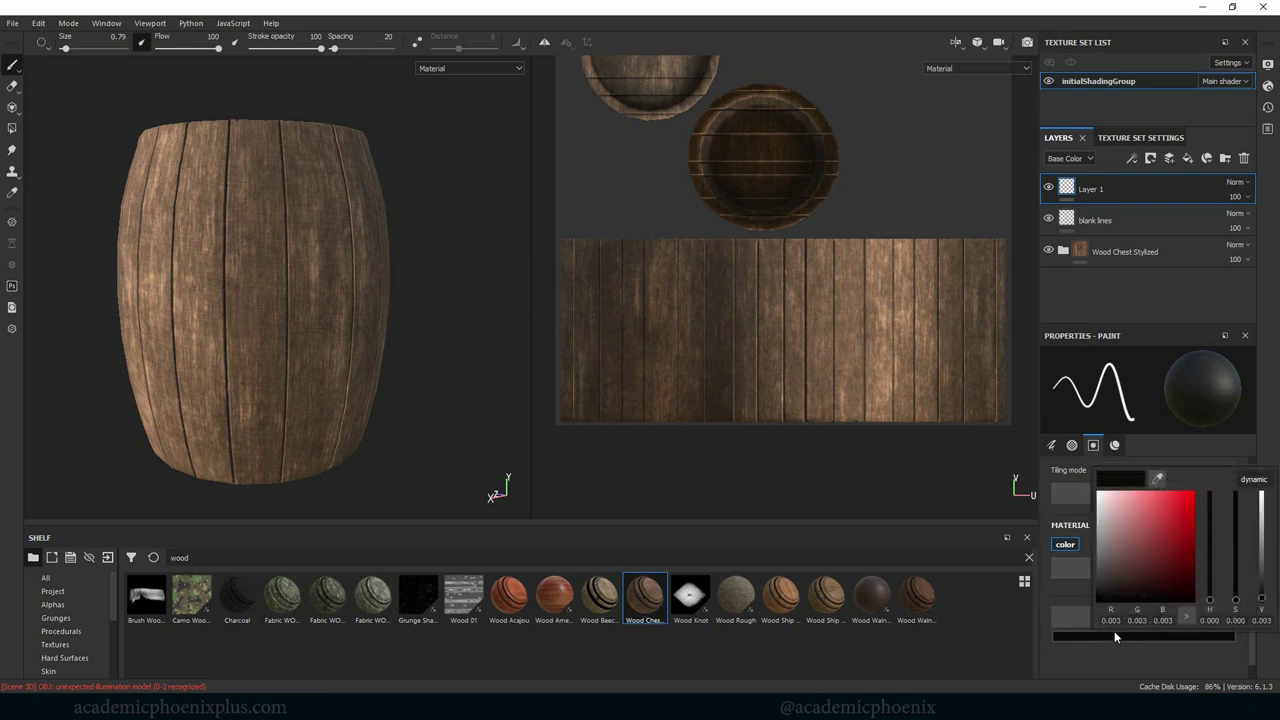
left_click(1157, 479)
left_click(1158, 480)
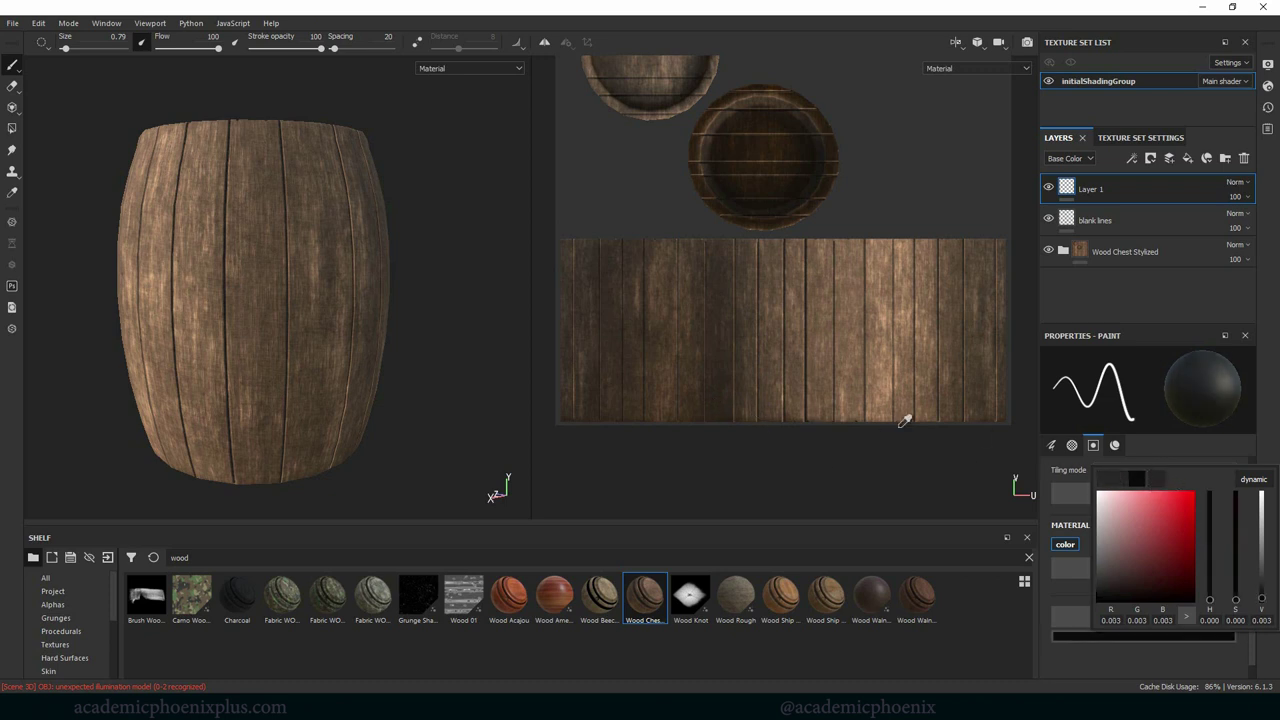
left_click(745, 389)
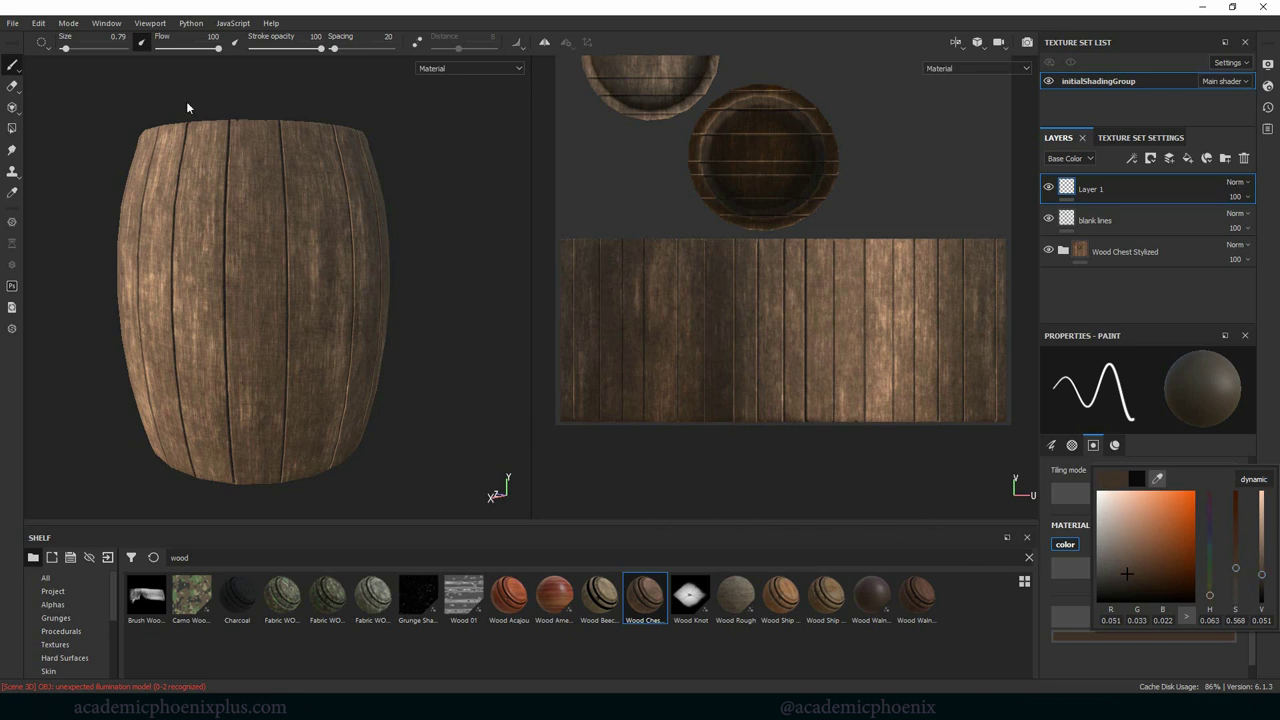
Enlarge the paint brush to 30.23 and fill one plank on the right part of the side UV shell with a straight vertical stroke
left_click(10, 68)
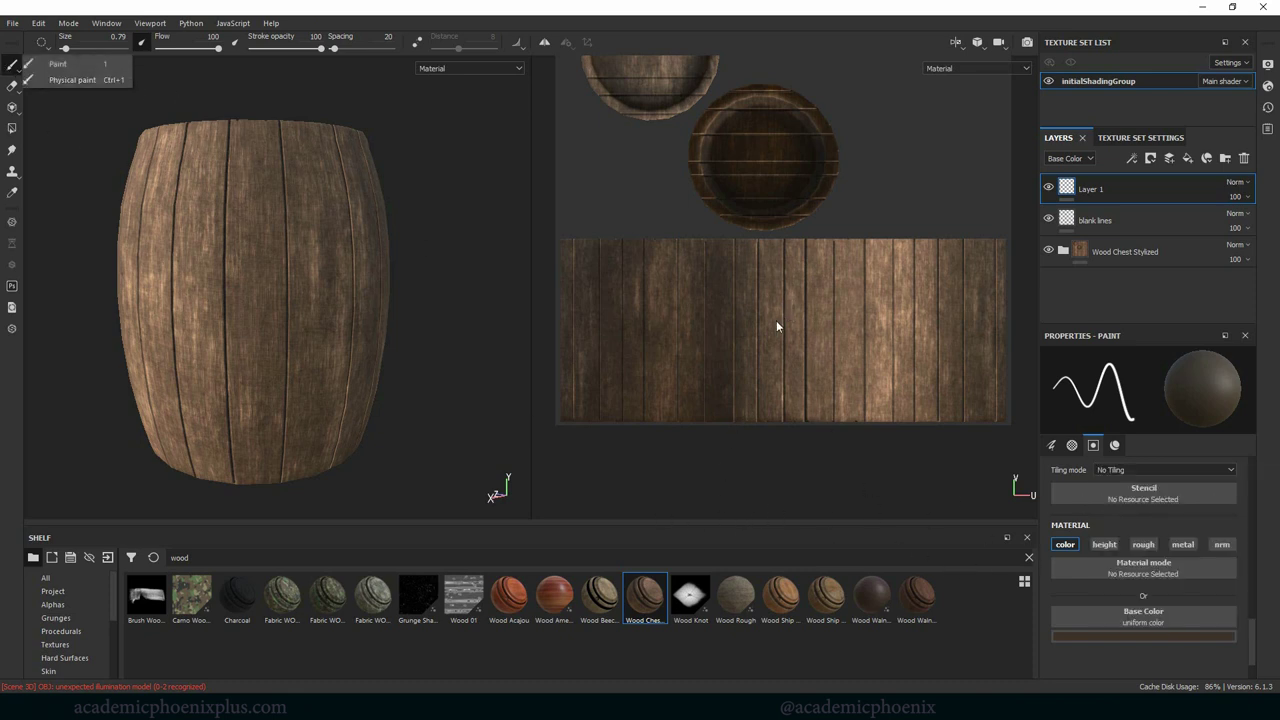
key("]")
key("]")
key("]")
key("]")
key("]")
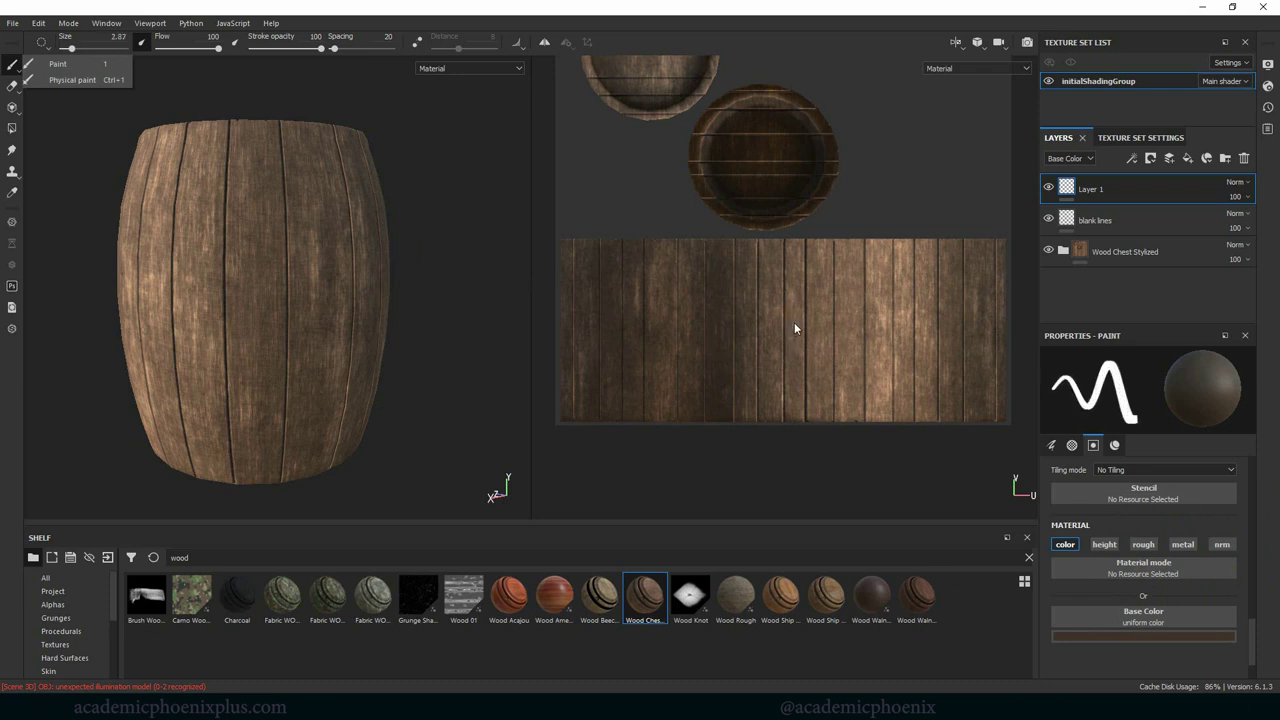
key("]")
key("]")
key("]")
key("]")
key("]")
key("]")
key("]")
right_click_drag(925, 393, 925, 395, "ctrl")
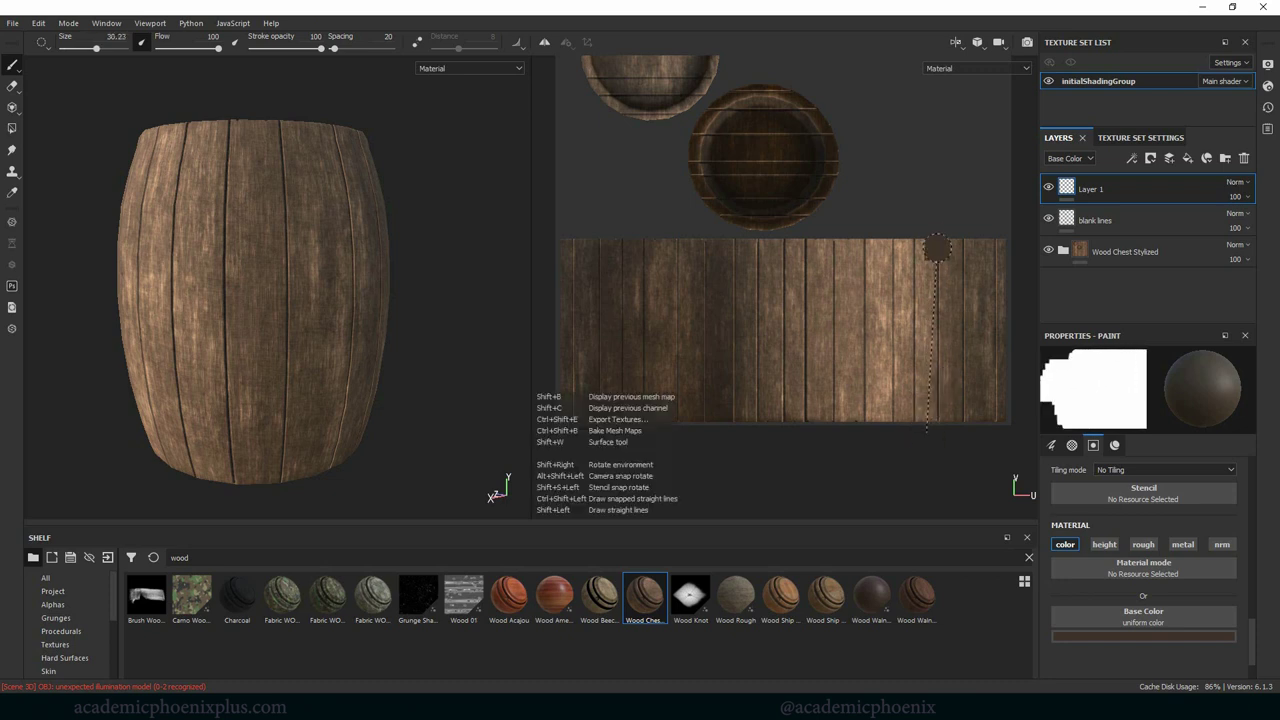
left_click(923, 220, "ctrl+shift")
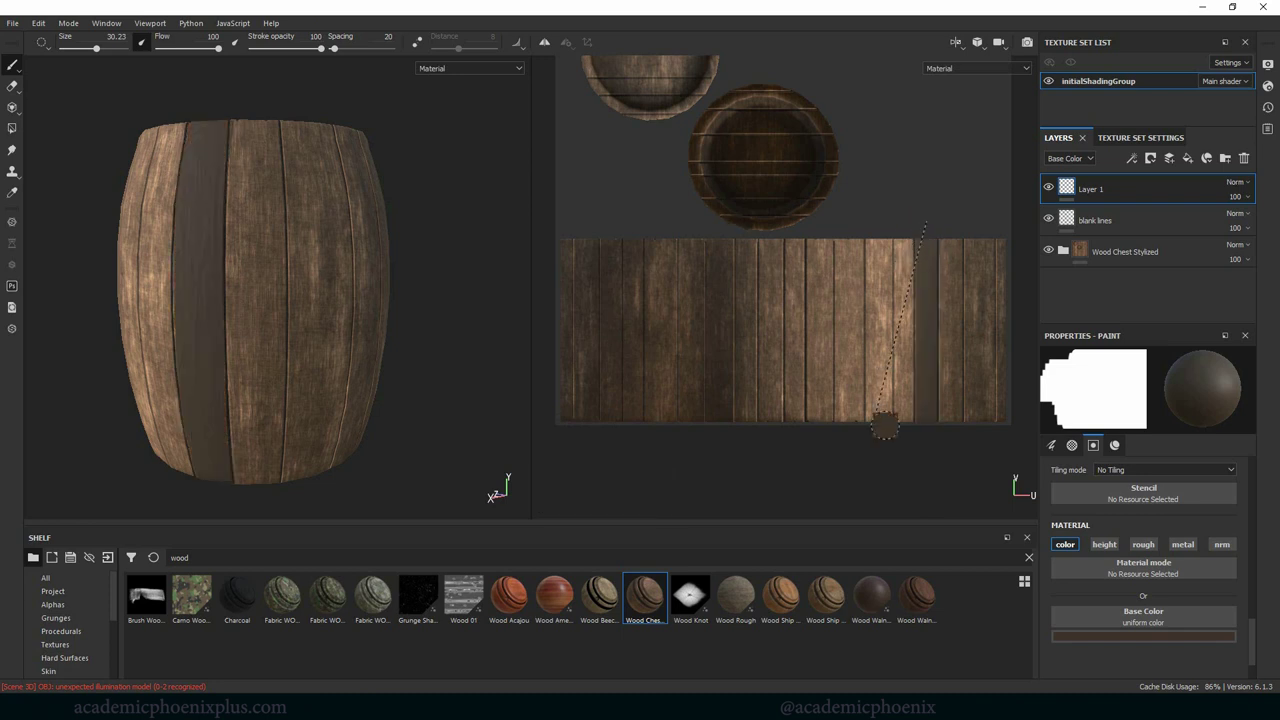
Try the Passthrough, Multiply and Overlay blending modes on the plank color layer
left_click_drag(424, 405, 473, 405, "alt")
left_click(1245, 186)
left_click(1240, 185)
left_click(1239, 186)
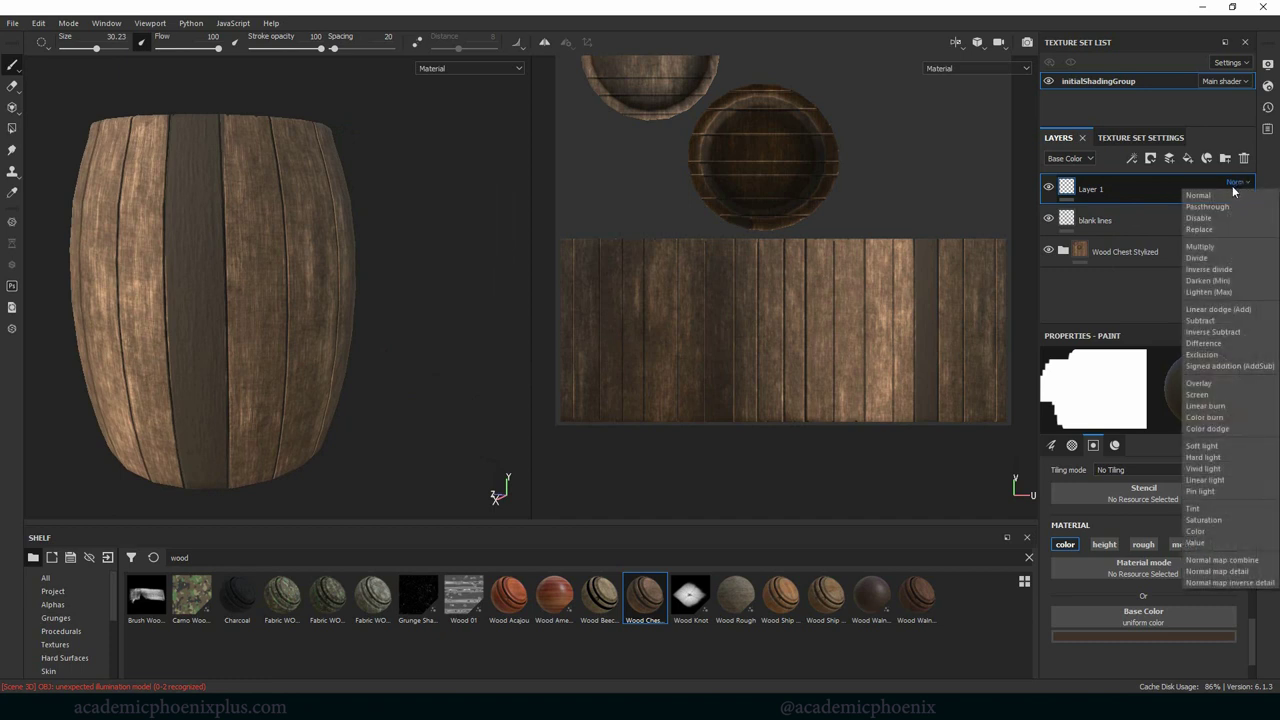
left_click(1227, 205)
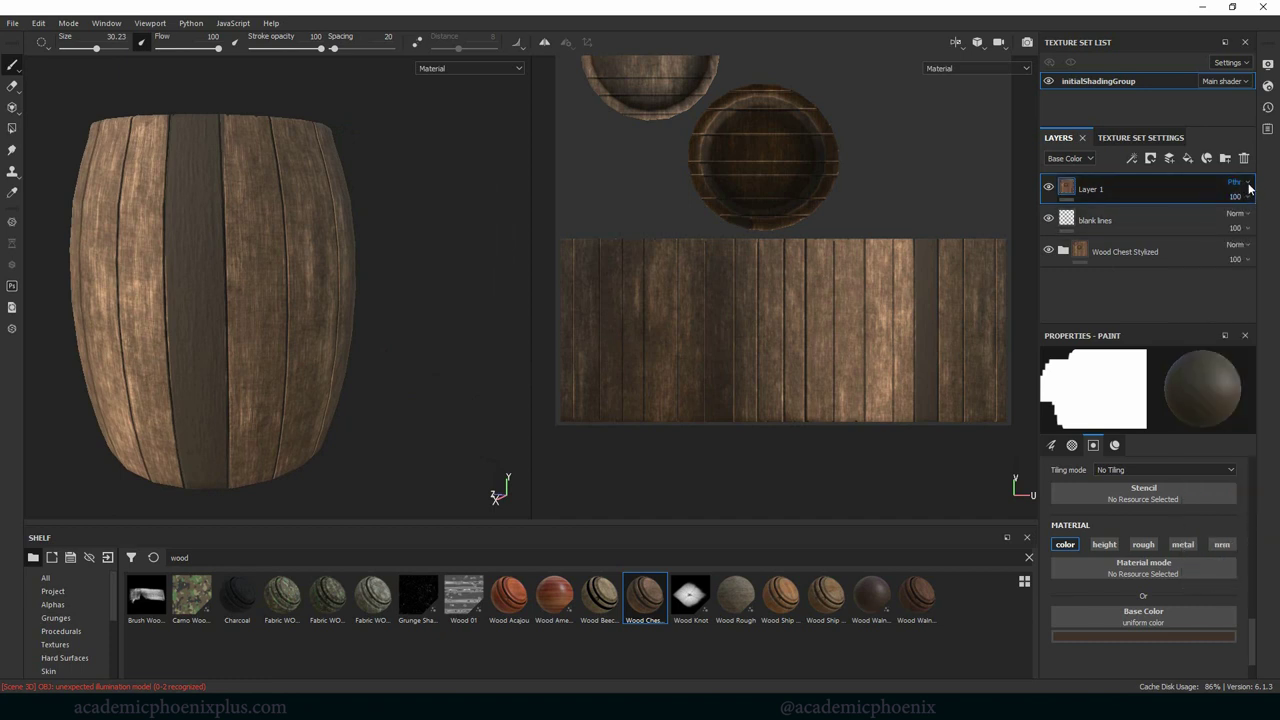
left_click(1246, 186)
left_click(1217, 246)
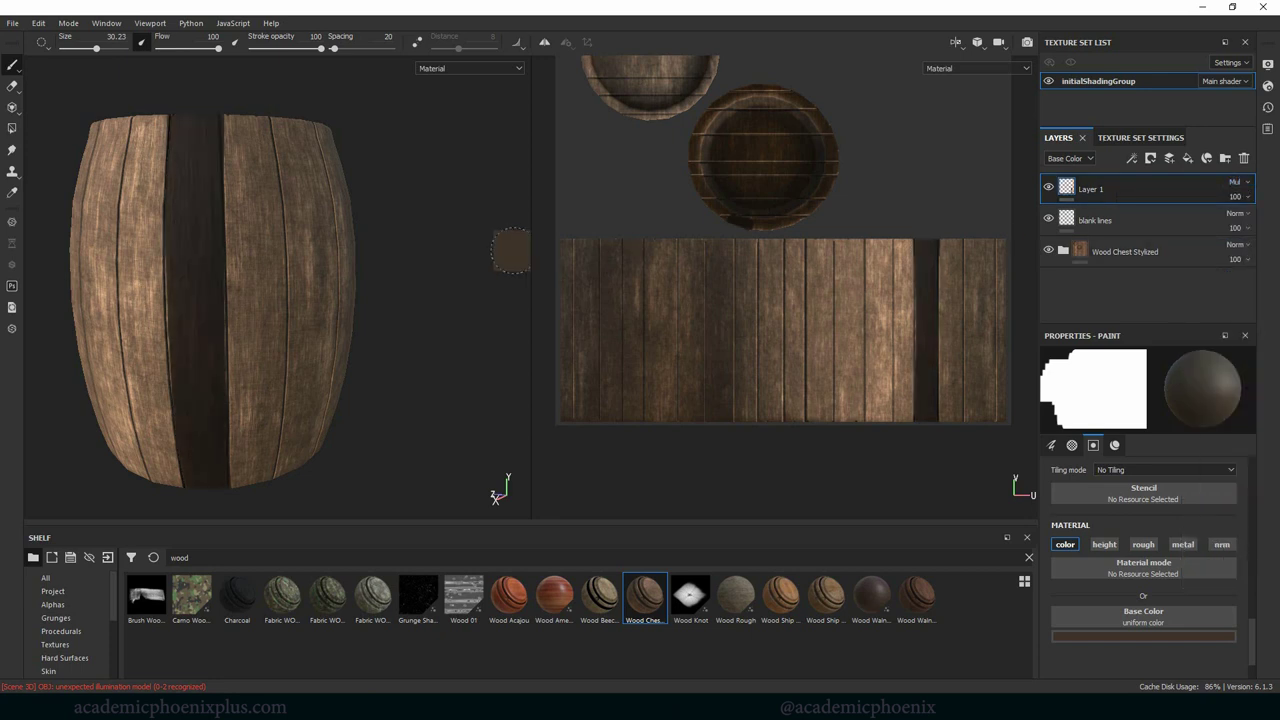
left_click_drag(423, 134, 426, 171, "alt")
left_click(1236, 182)
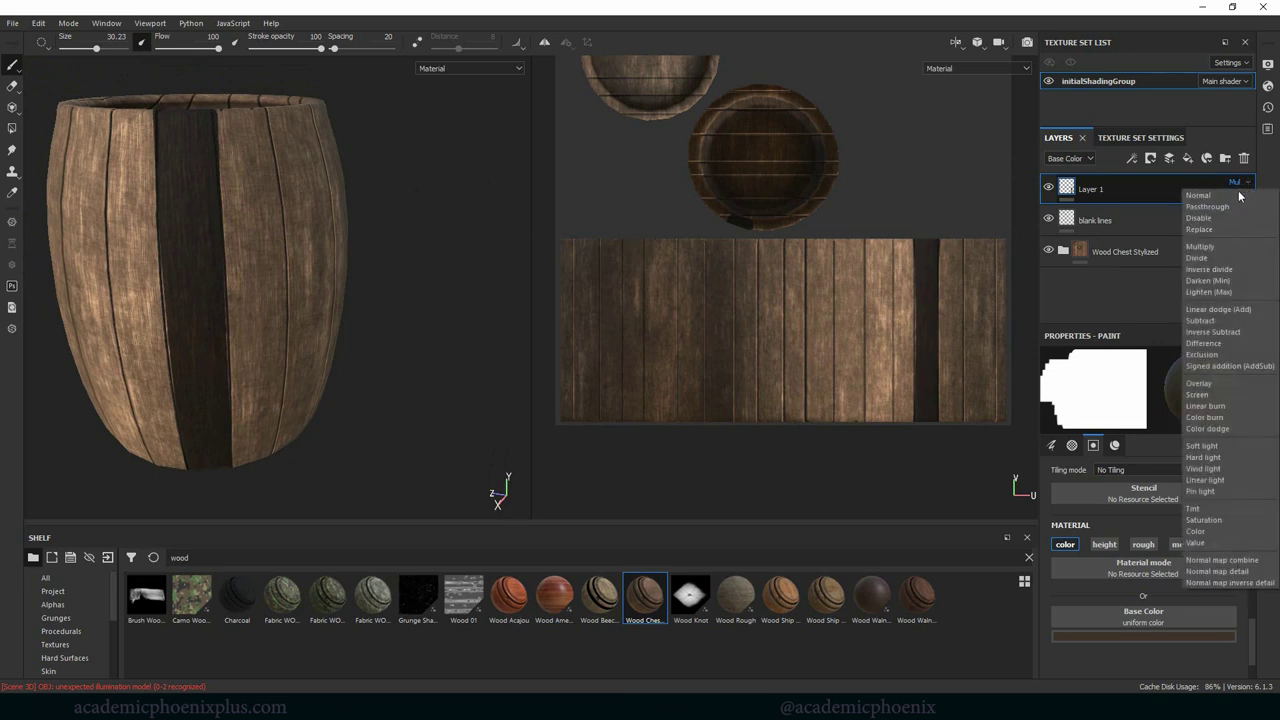
left_click(1216, 384)
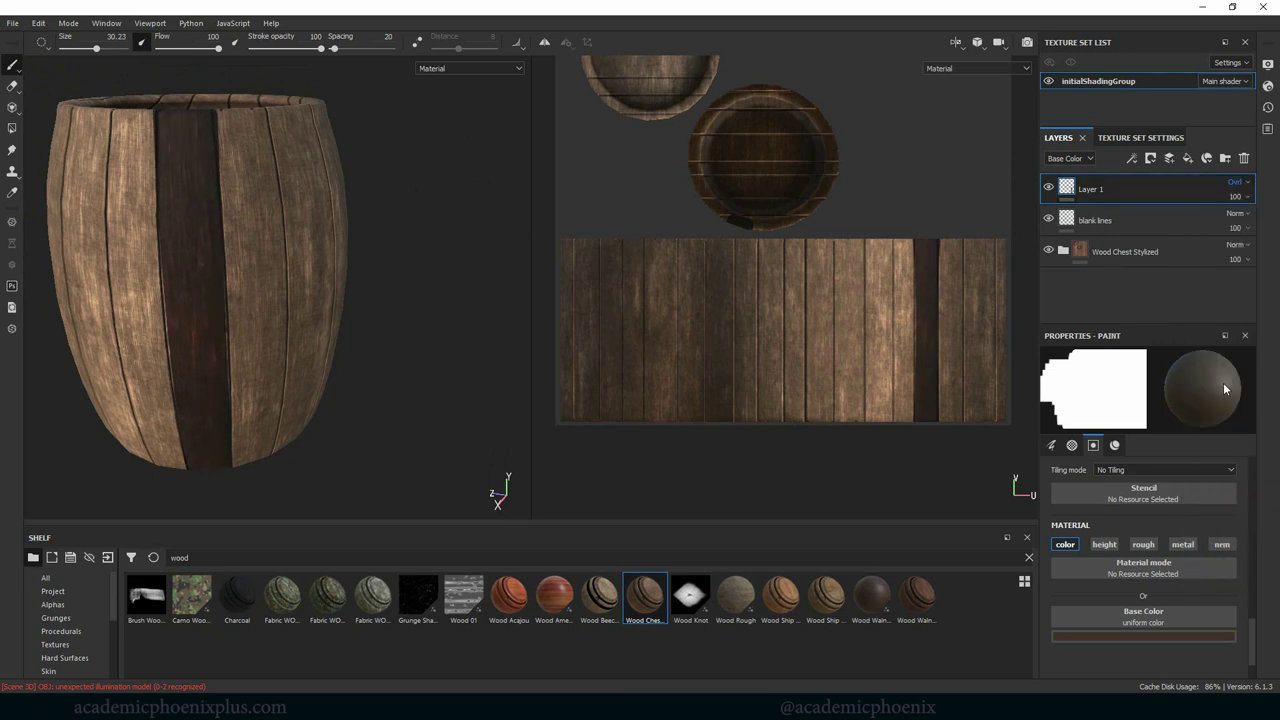
Set the plank color layer's blending mode to Hard light and its opacity to 72
left_click(1238, 182)
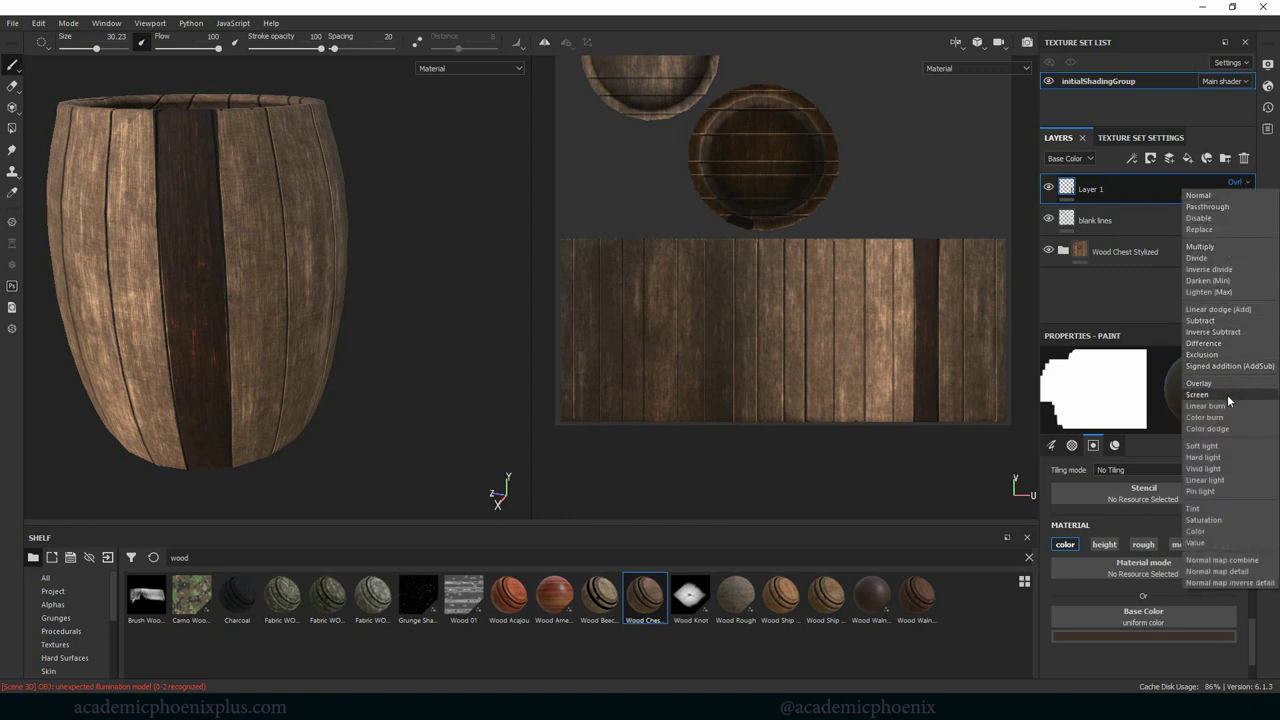
left_click(1225, 457)
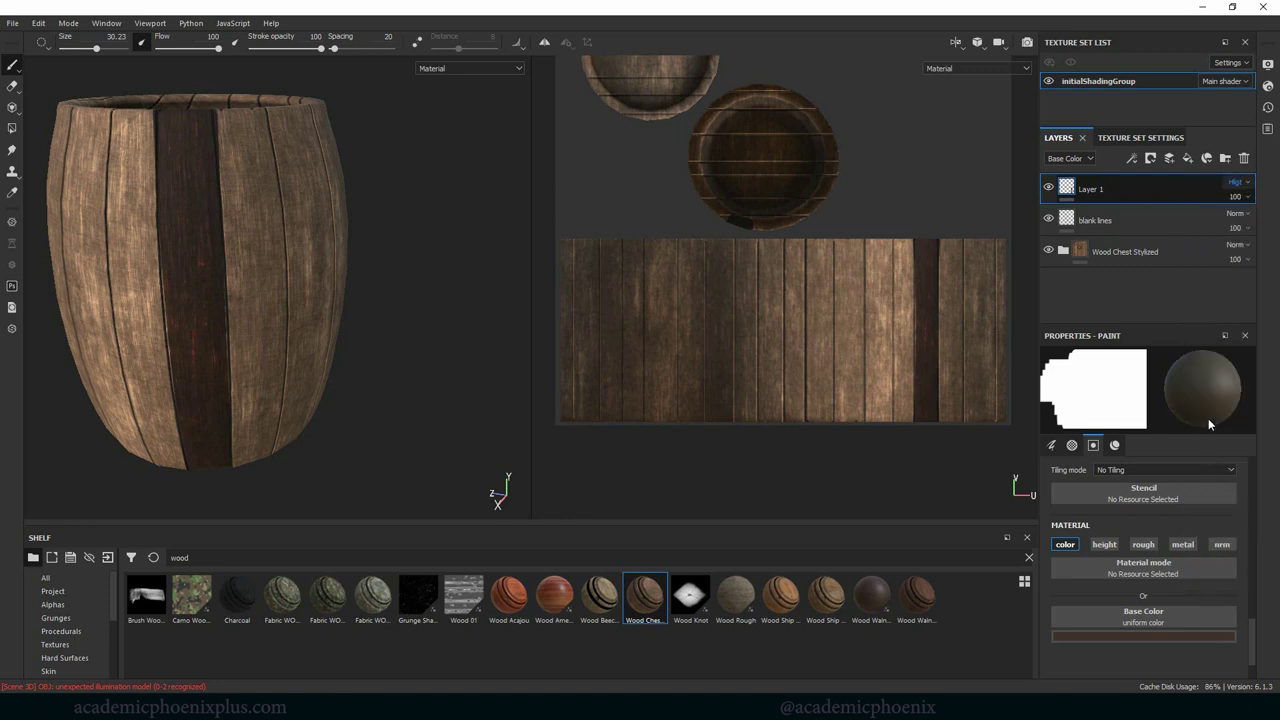
left_click(1243, 199)
left_click_drag(1276, 226, 1259, 227)
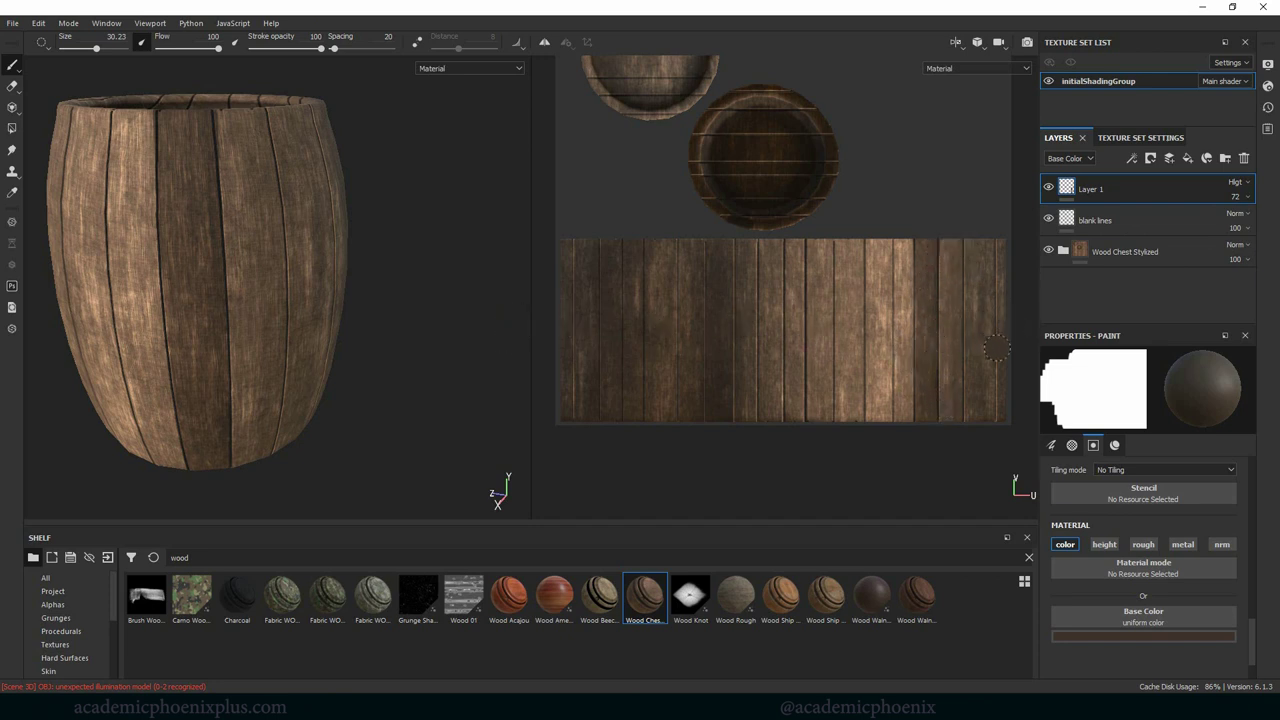
Darken another plank near the middle of the side UV shell with straight vertical strokes along its full height
left_click(820, 421)
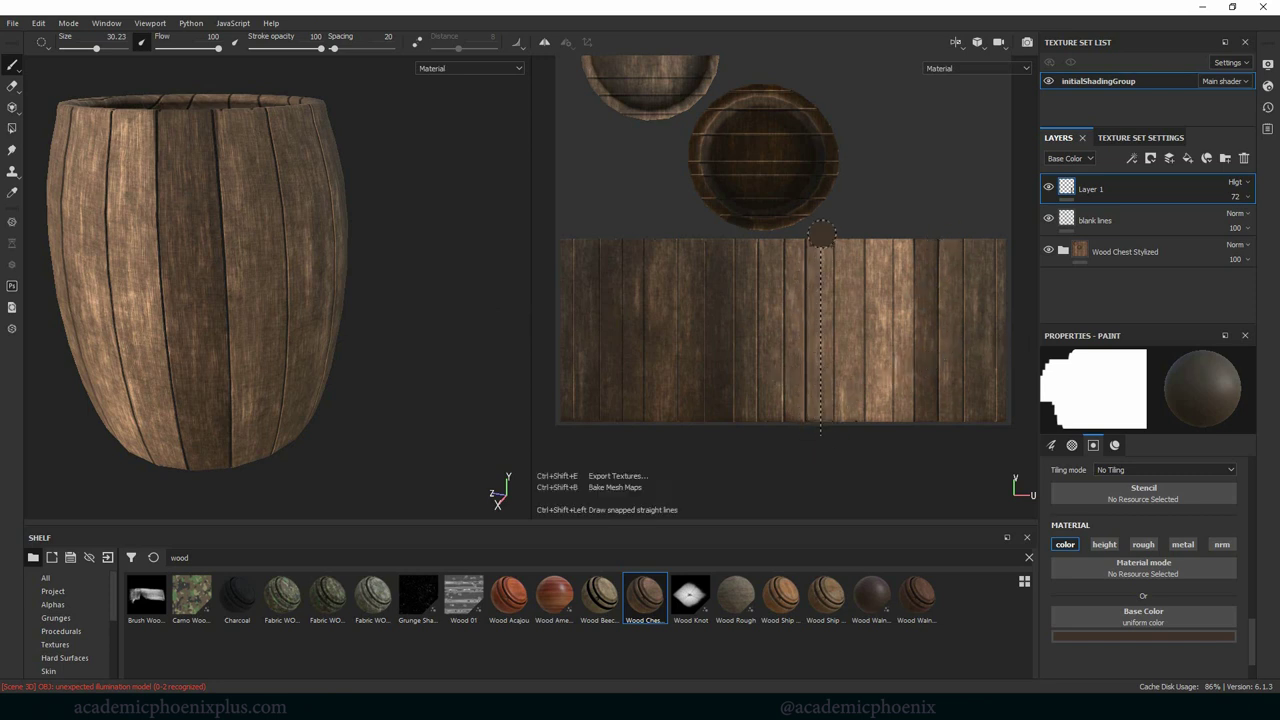
left_click(820, 229, "ctrl+shift")
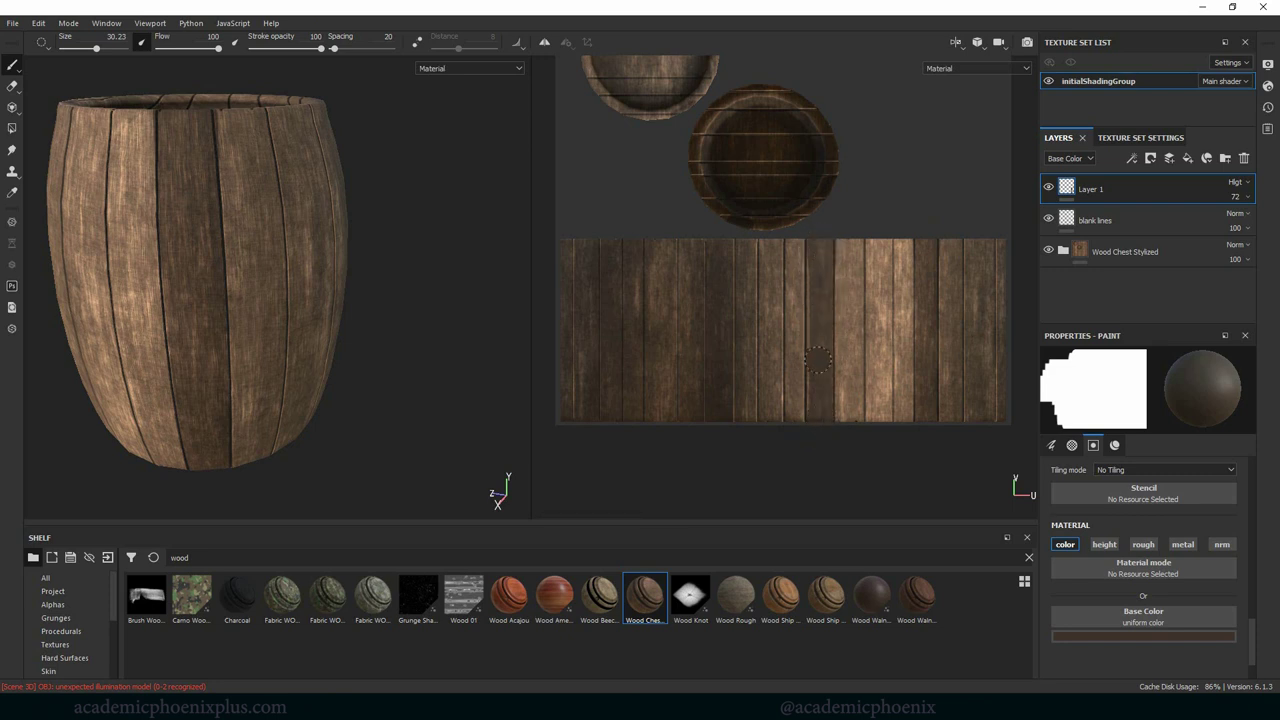
left_click(818, 434)
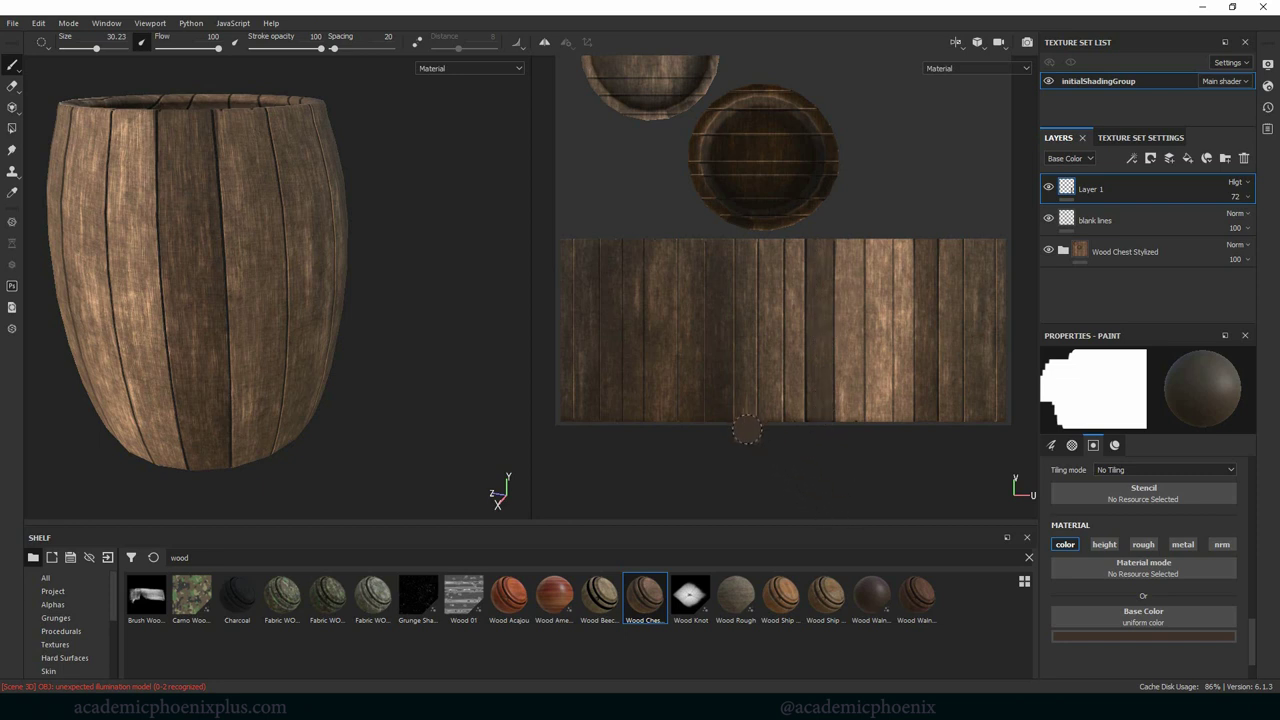
Reduce the brush size to 25.99 and darken one plank near the middle of the side UV shell with straight vertical strokes
key("bracketleft")
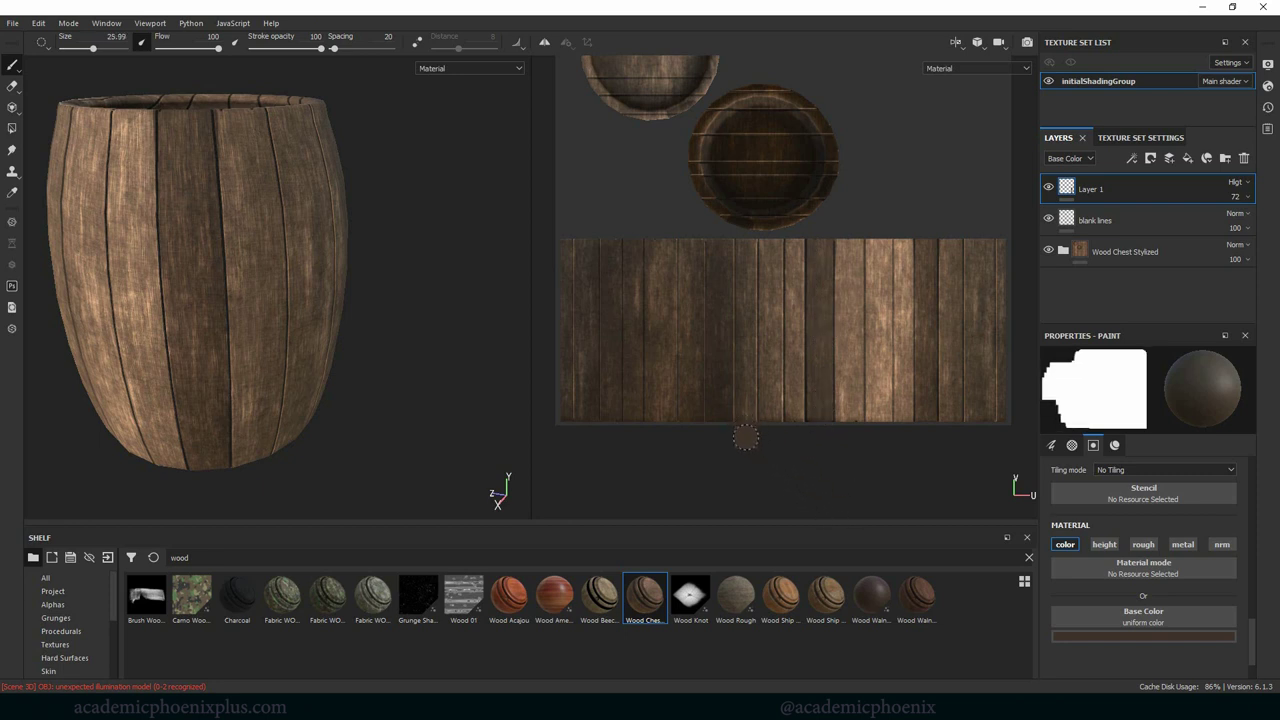
left_click(746, 432)
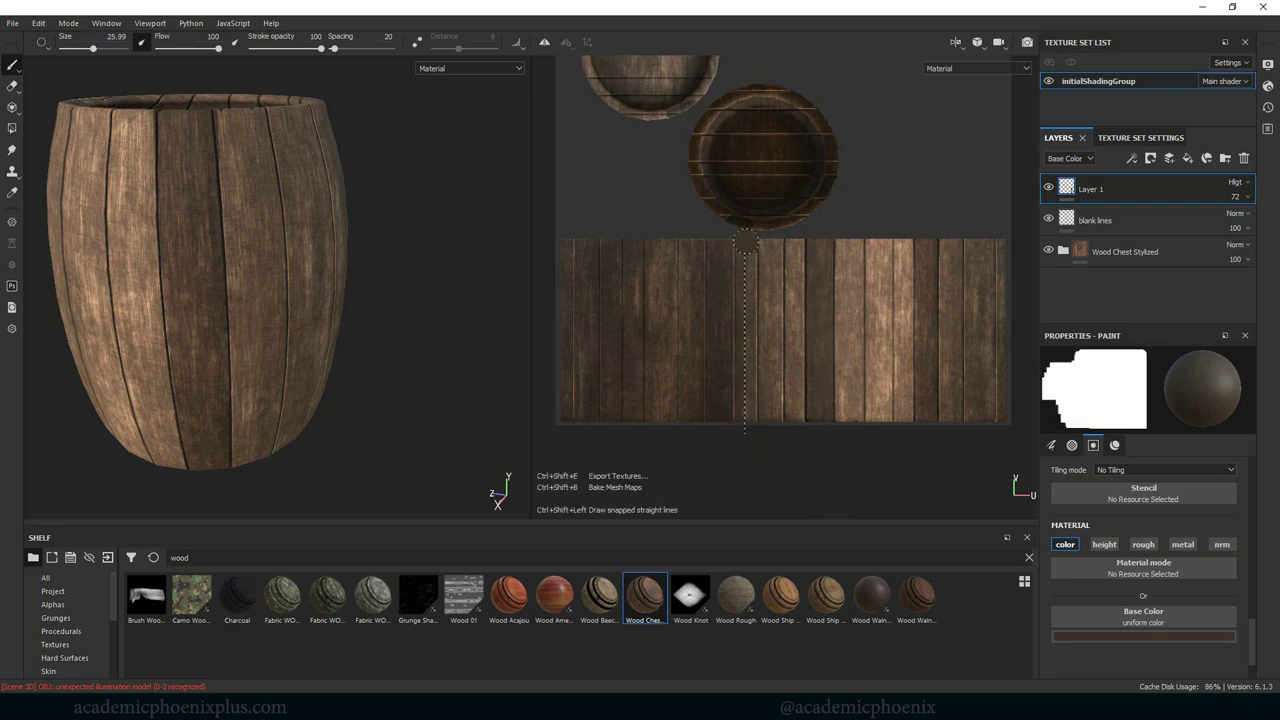
left_click(744, 245, "shift")
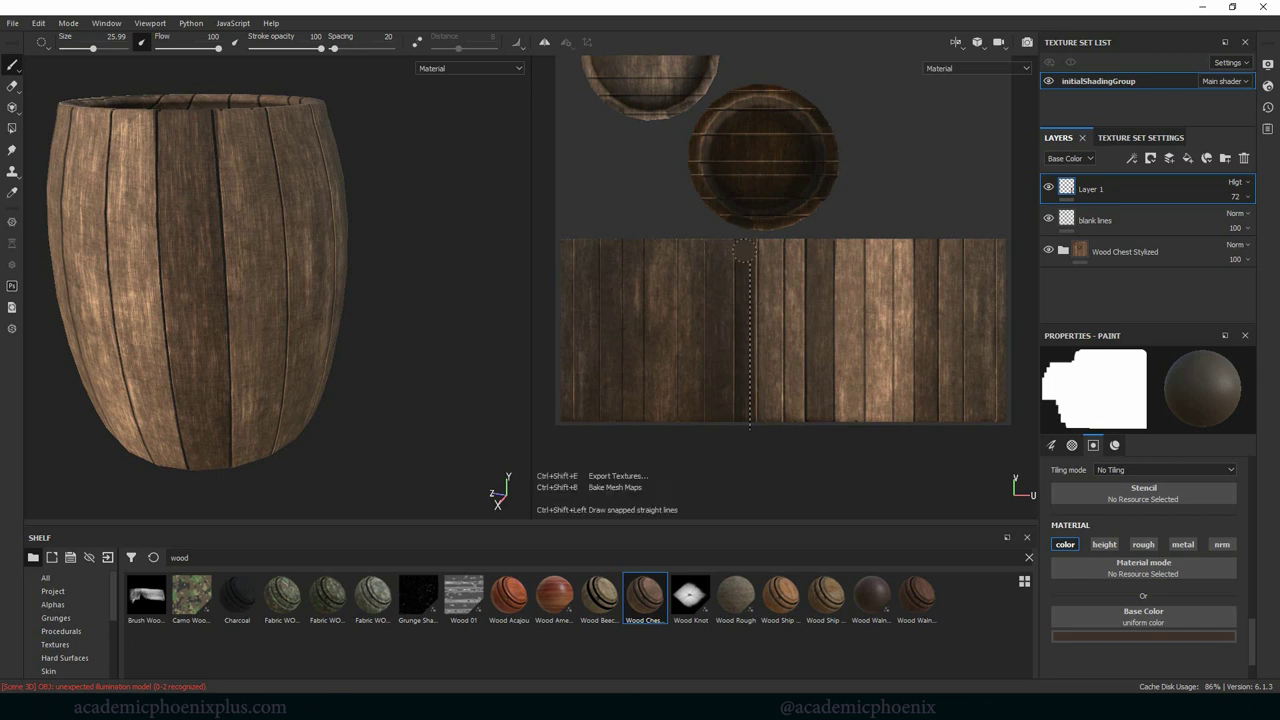
key("ctrl+z")
left_click(754, 432, "shift")
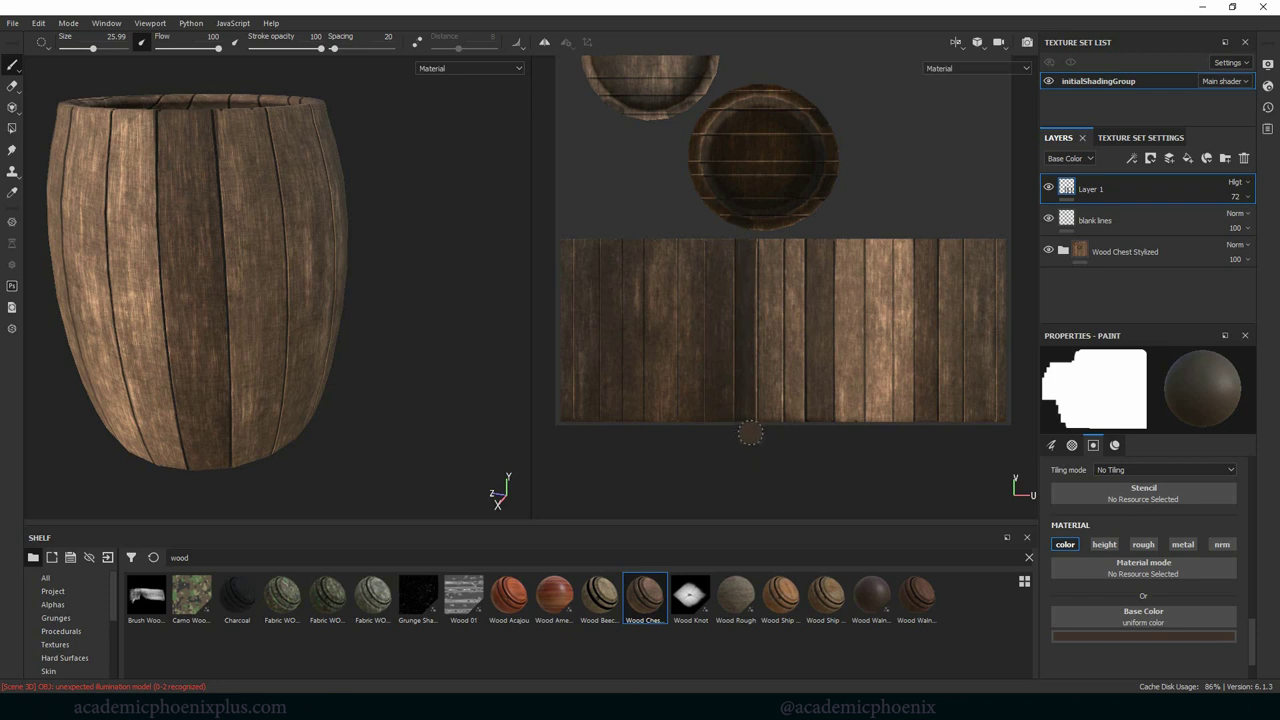
mouse_move(748, 431)
left_mouse_down()
mouse_move(746, 286)
mouse_move(760, 249)
left_mouse_up()
key("ctrl+z")
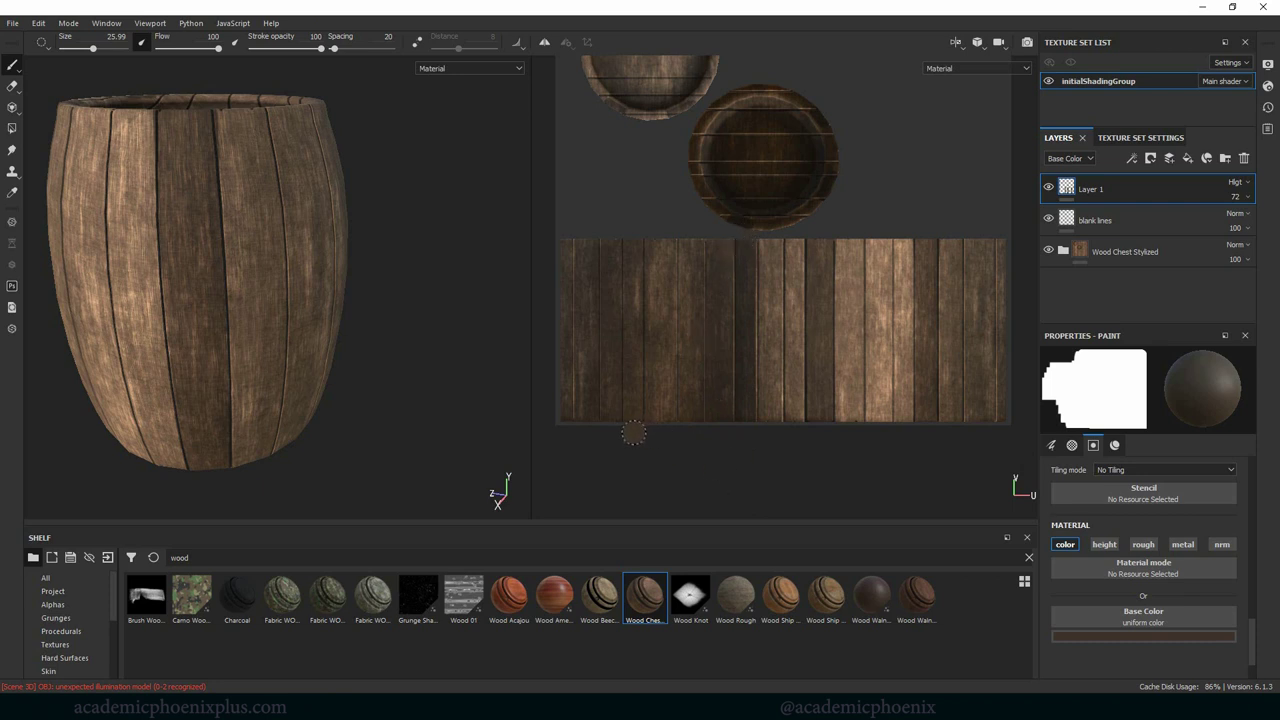
Darken one plank in the left part of the side UV shell with a straight vertical stroke along its full height
left_click(642, 228, "shift")
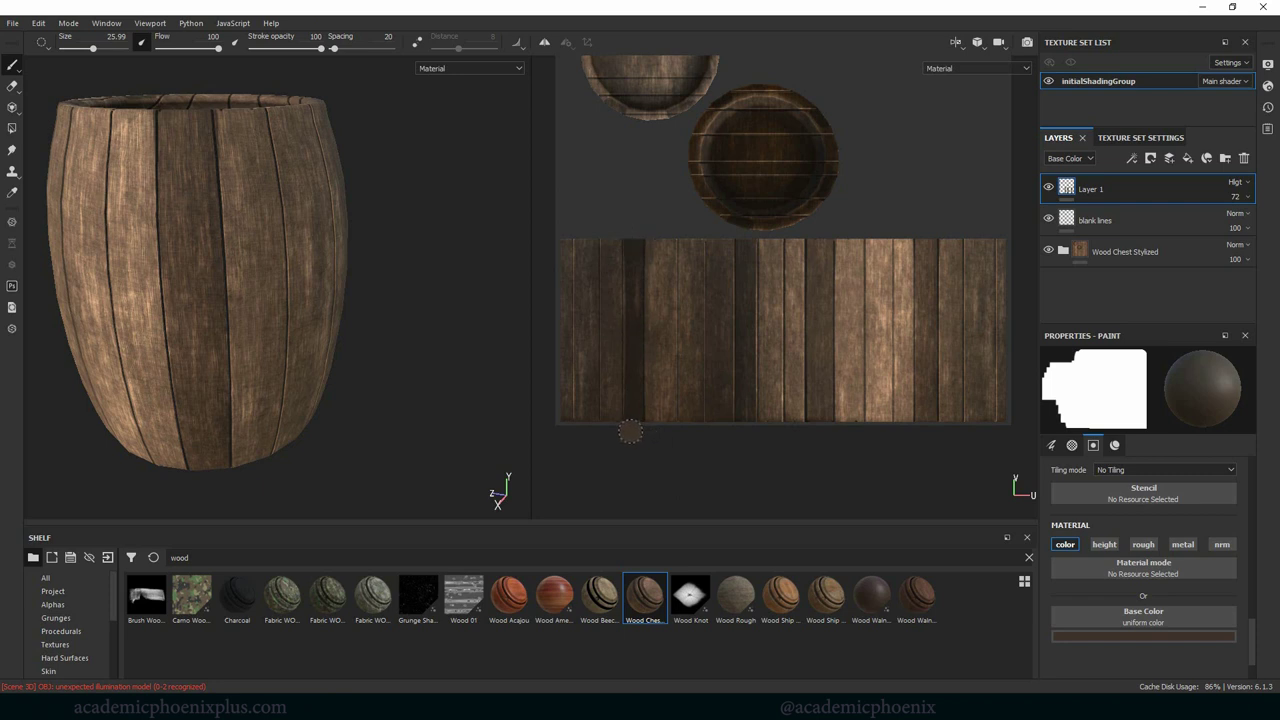
left_click(632, 225, "shift")
mouse_move(306, 343)
left_mouse_down()
mouse_move(265, 351)
mouse_move(318, 353)
left_mouse_up()
key("ctrl+z")
Check the plank tones around the 3D barrel and set the plank color layer's opacity to 47
left_click_drag(424, 306, 399, 357, "alt")
right_click_drag(399, 357, 350, 345, "alt")
left_click_drag(350, 345, 428, 357, "alt")
right_click_drag(428, 357, 365, 384, "alt")
middle_click_drag(365, 384, 422, 412, "alt")
mouse_move(375, 427)
left_mouse_down("alt")
mouse_move(434, 406)
mouse_move(427, 396)
left_mouse_up("alt")
left_click(1243, 197)
left_click_drag(1258, 224, 1244, 222)
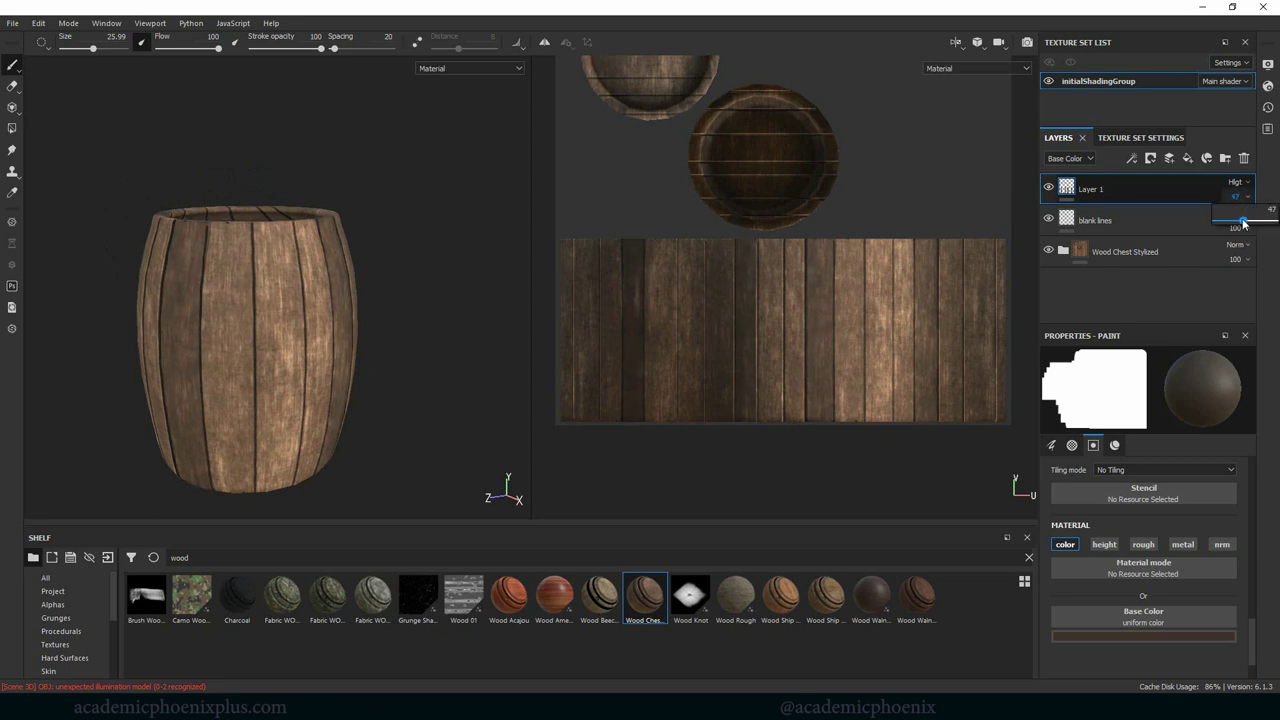
mouse_move(465, 368)
left_mouse_down("alt")
mouse_move(431, 366)
mouse_move(483, 349)
mouse_move(291, 384)
mouse_move(121, 357)
mouse_move(369, 390)
mouse_move(497, 349)
mouse_move(363, 380)
mouse_move(400, 373)
left_mouse_up("alt")
middle_click_drag(410, 343, 417, 349, "alt")
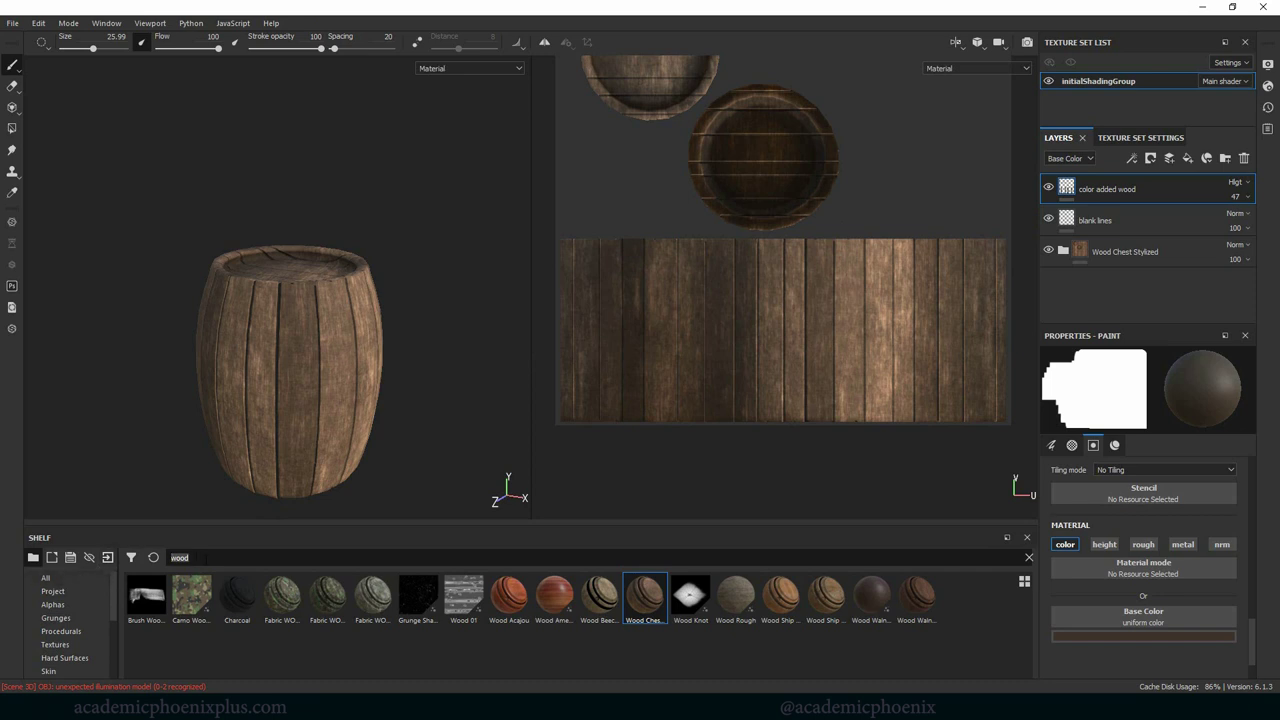
Search the shelf for "metal" and browse the matching iron and steel materials
type("metal")
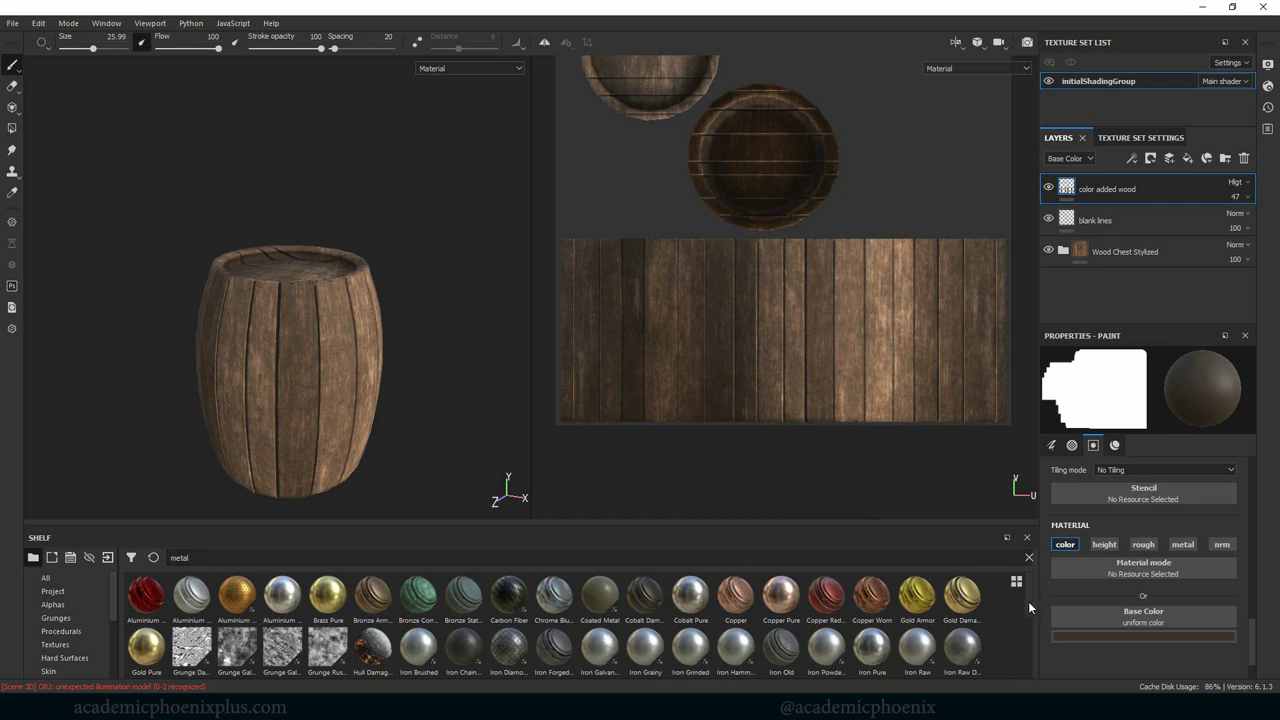
scroll(1025, 610, "down", 1)
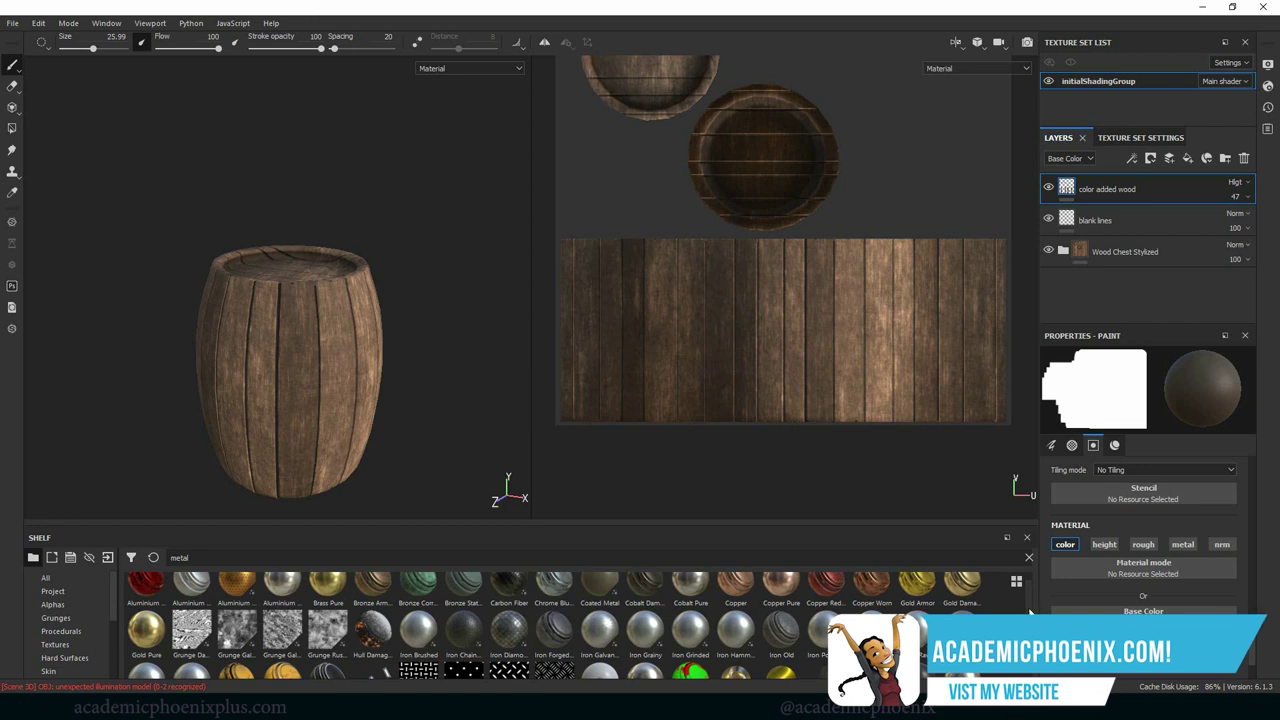
scroll(1025, 610, "down", 1)
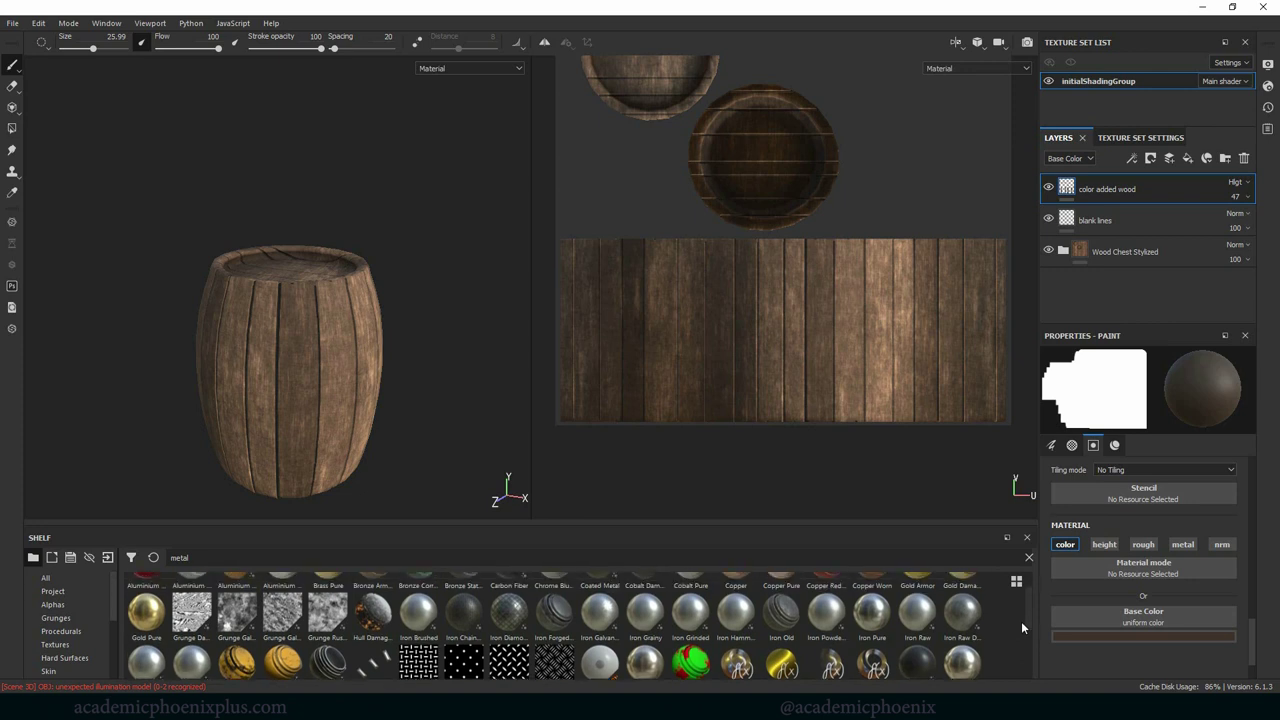
scroll(1021, 621, "down", 1)
left_click_drag(1022, 627, 1022, 624)
scroll(1020, 625, "down", 5)
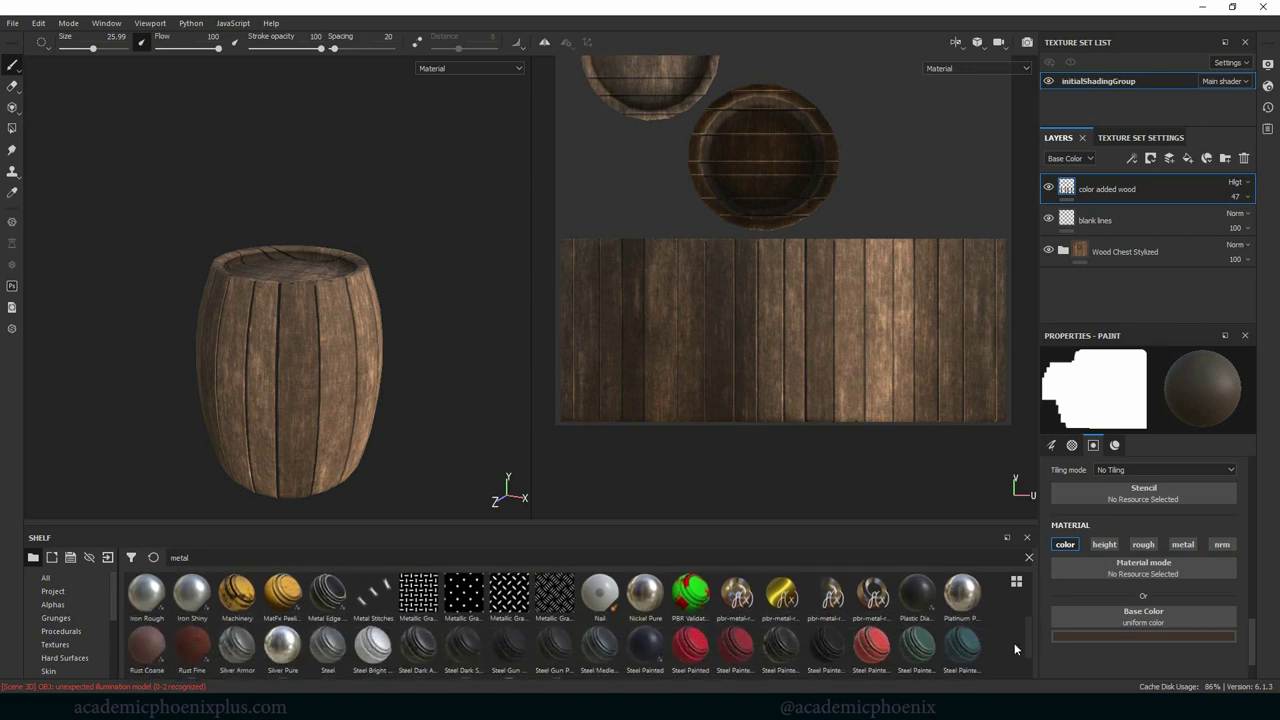
scroll(1014, 643, "down", 2)
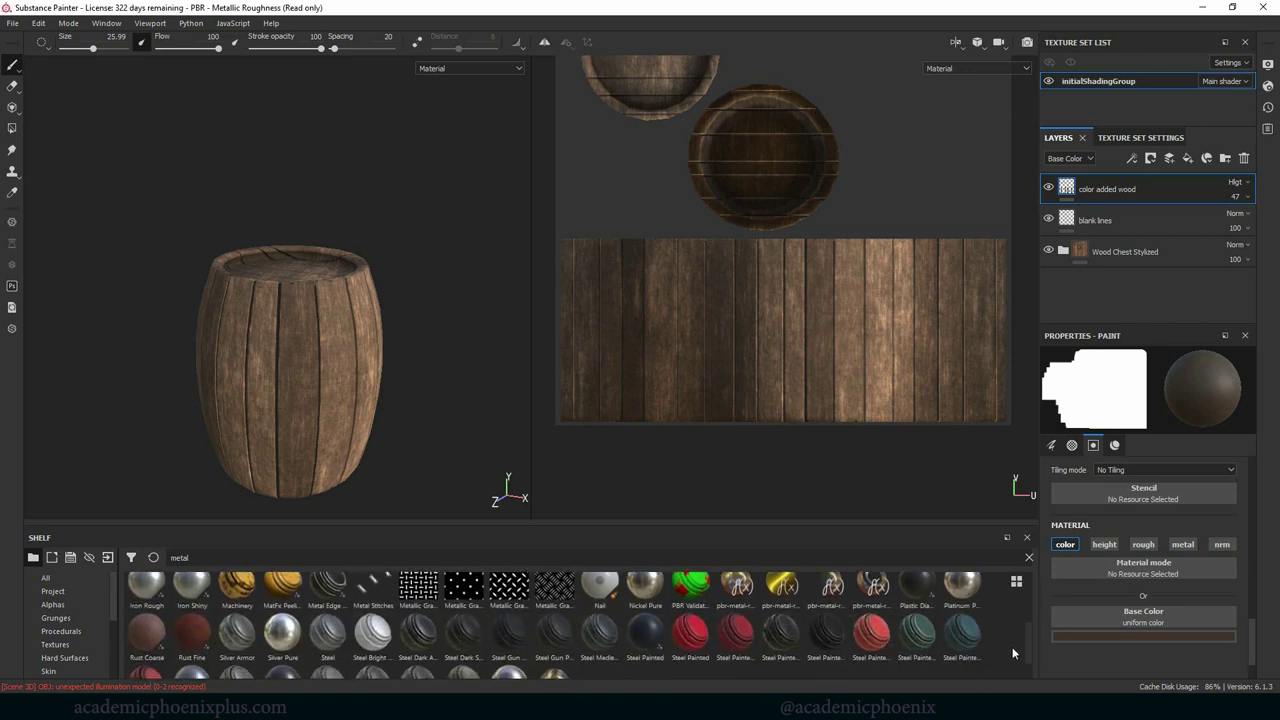